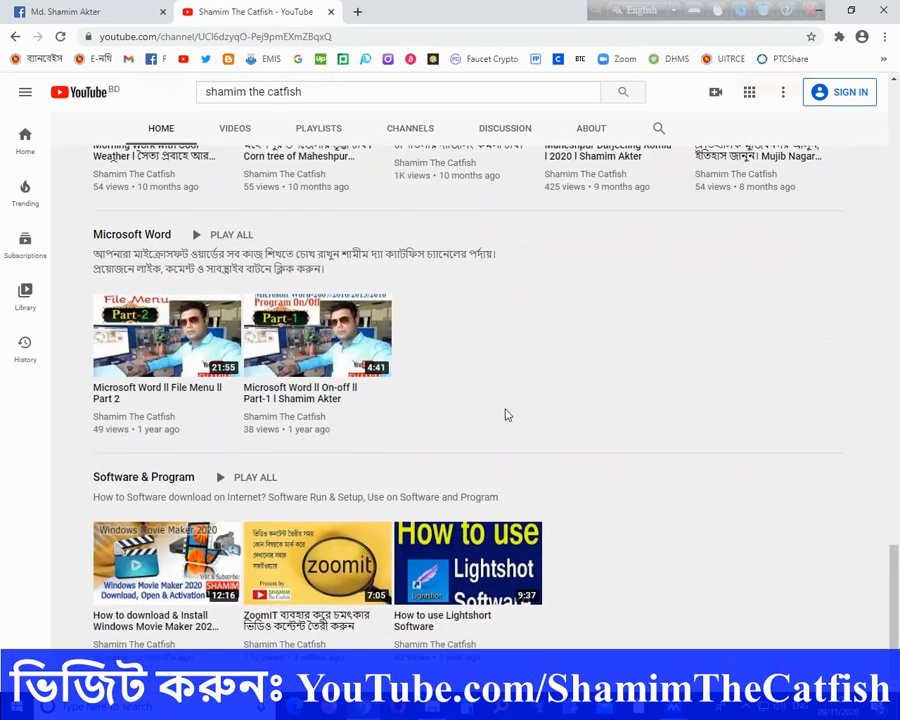
Step: Move the floating keyboard toolbar clear of the browser's window controls and minimize the browser to show the desktop
scroll(506, 415, "up", 10)
scroll(506, 415, "up", 15)
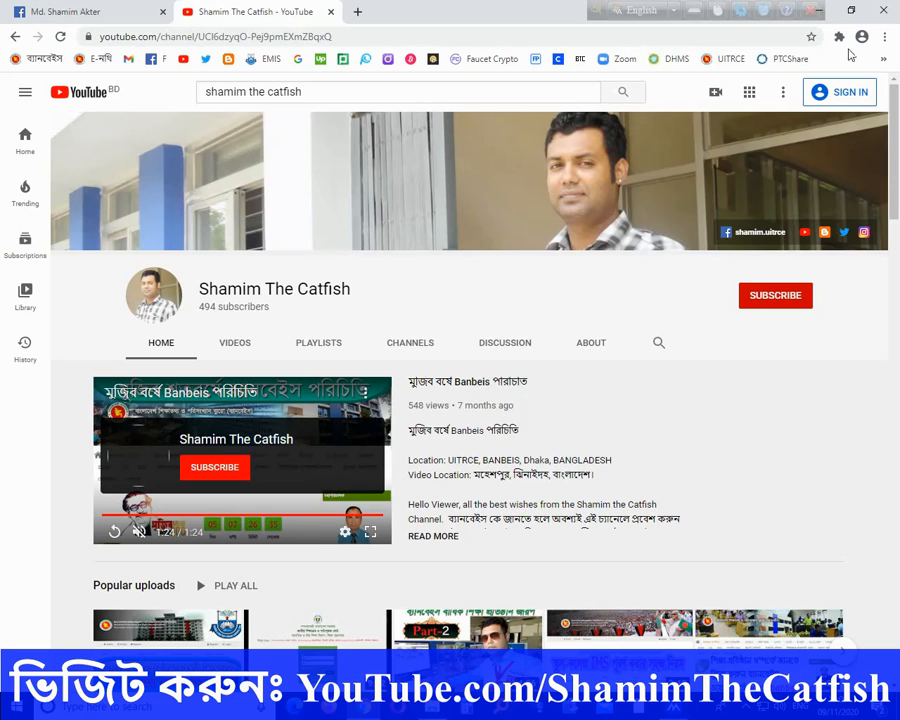
left_click_drag(598, 10, 557, 10)
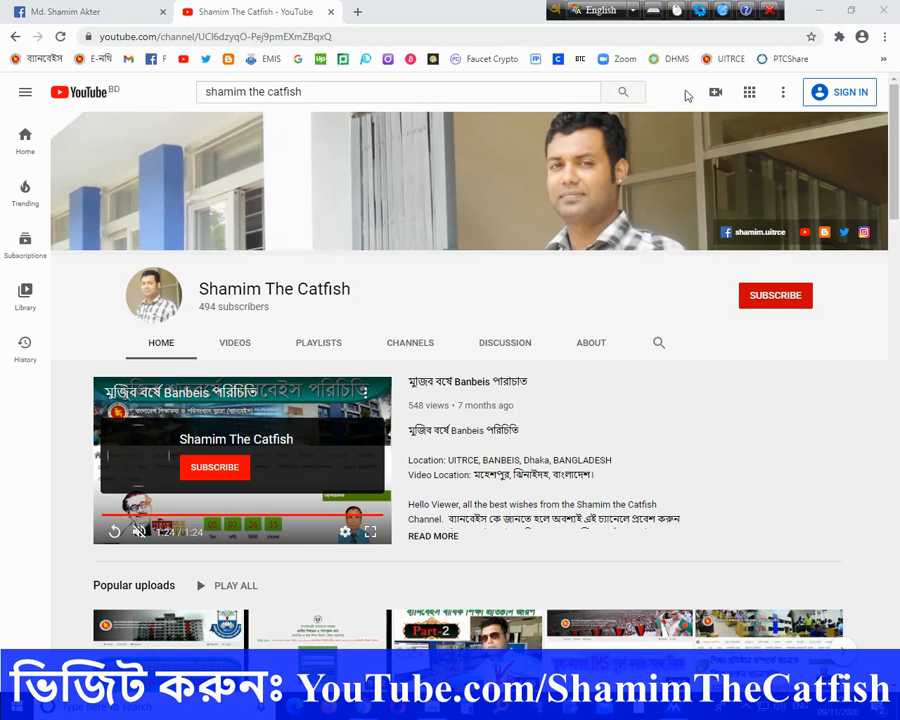
left_click(820, 11)
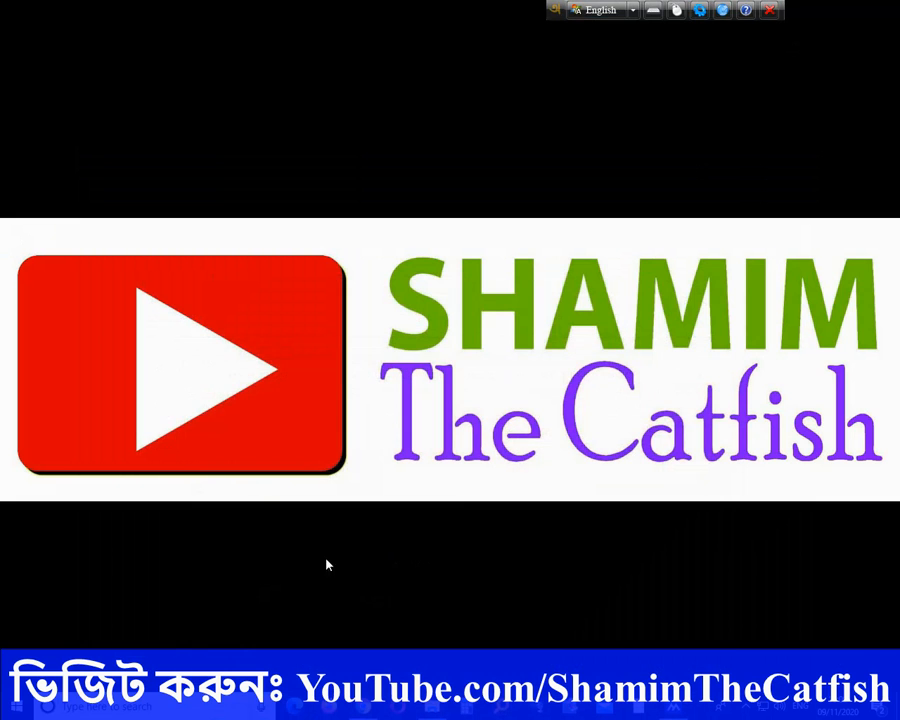
Step: Launch Adobe Illustrator CS and close its welcome screen
left_click(17, 706)
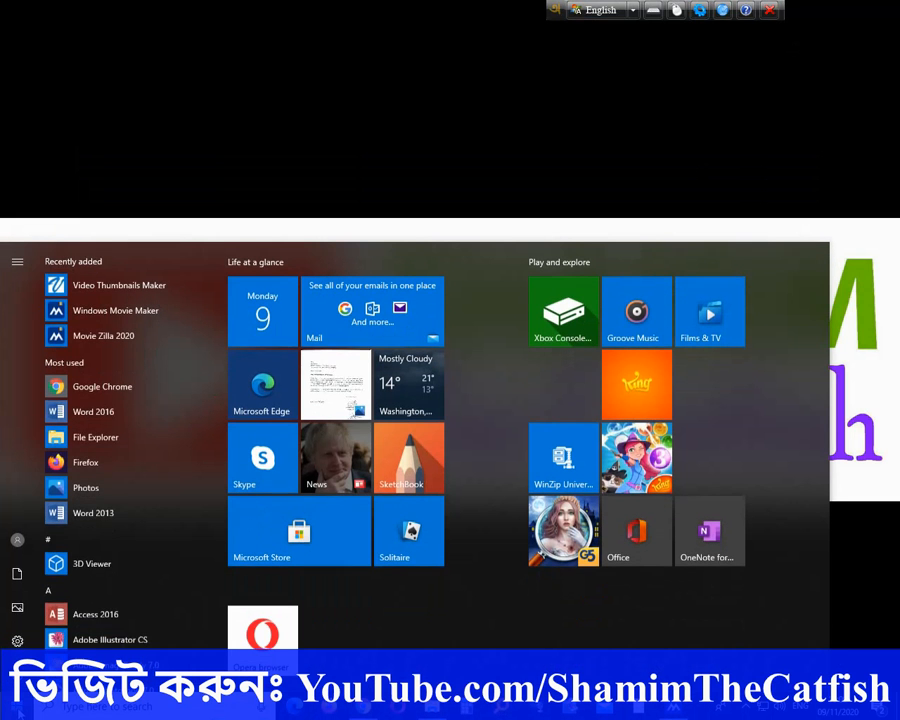
scroll(174, 584, "down", 1)
scroll(174, 584, "down", 1)
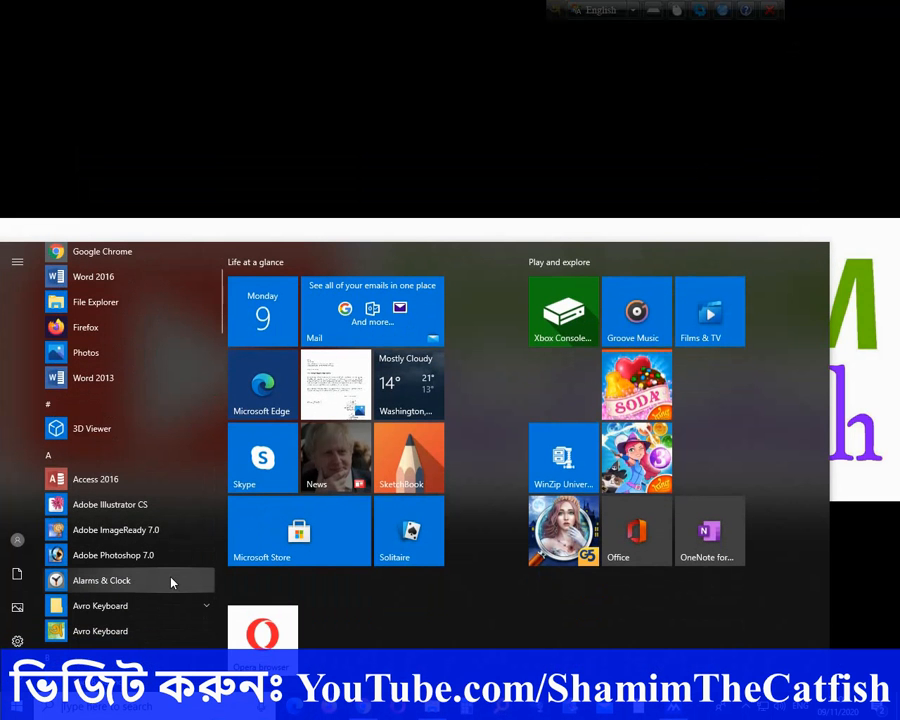
left_click(137, 505)
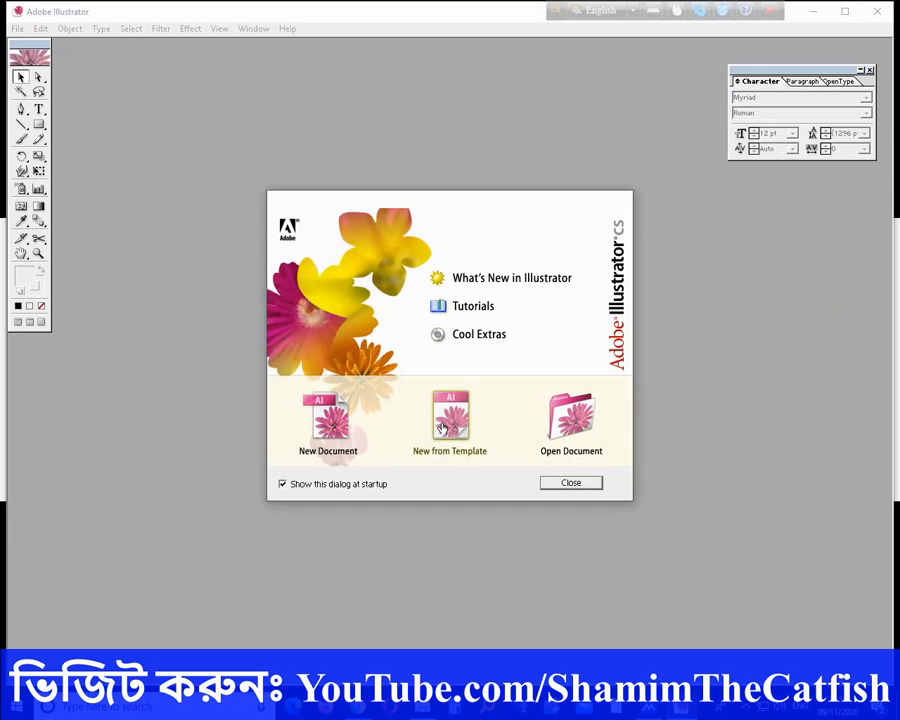
left_click(567, 485)
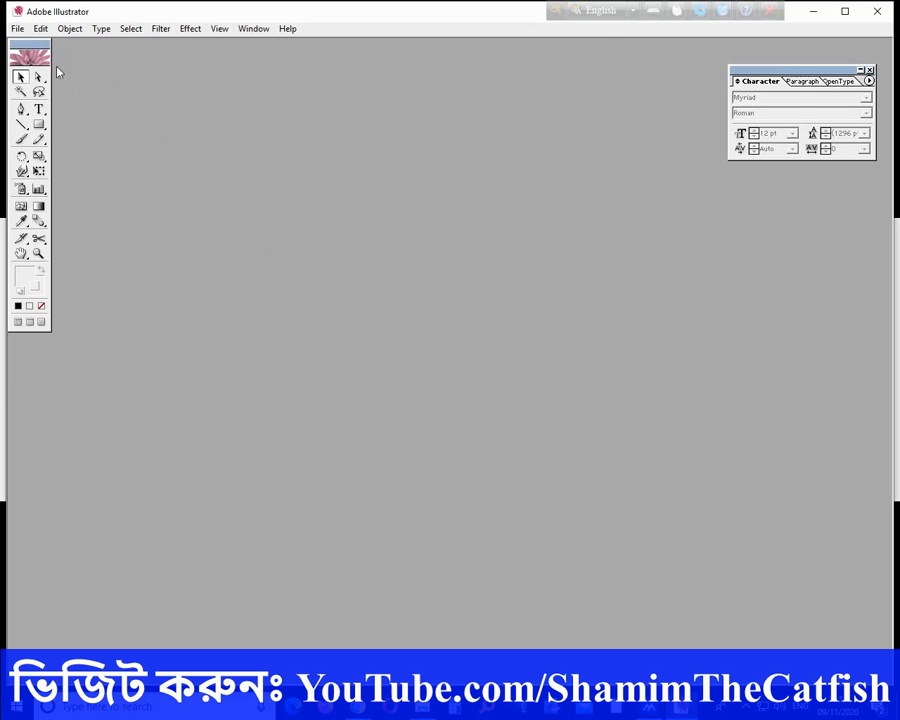
Step: Create a new A4 portrait document named "Assingnment" in CMYK Color mode
left_click(18, 29)
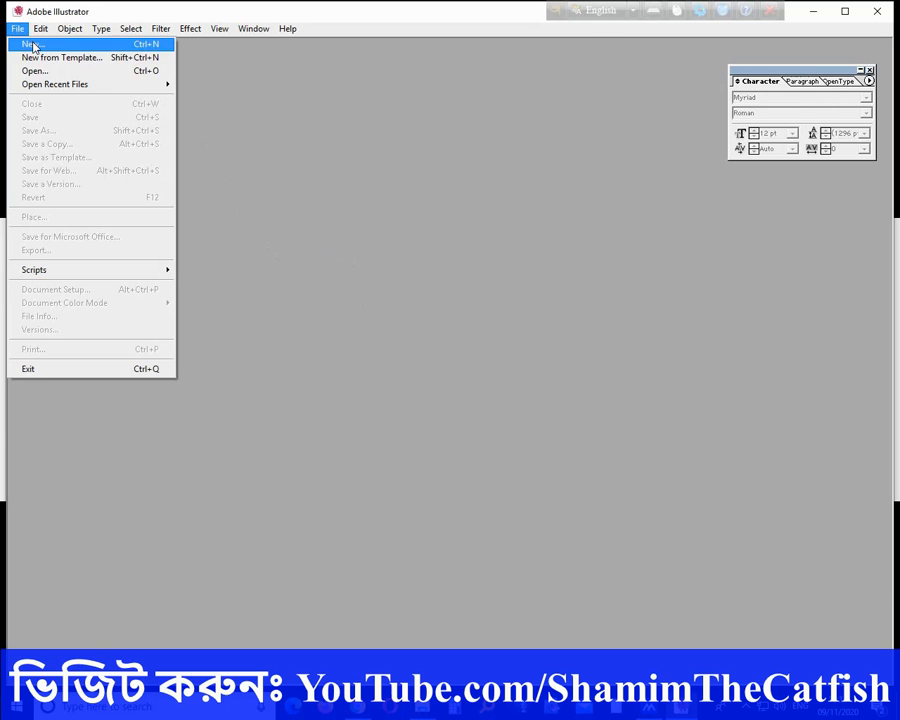
left_click(33, 46)
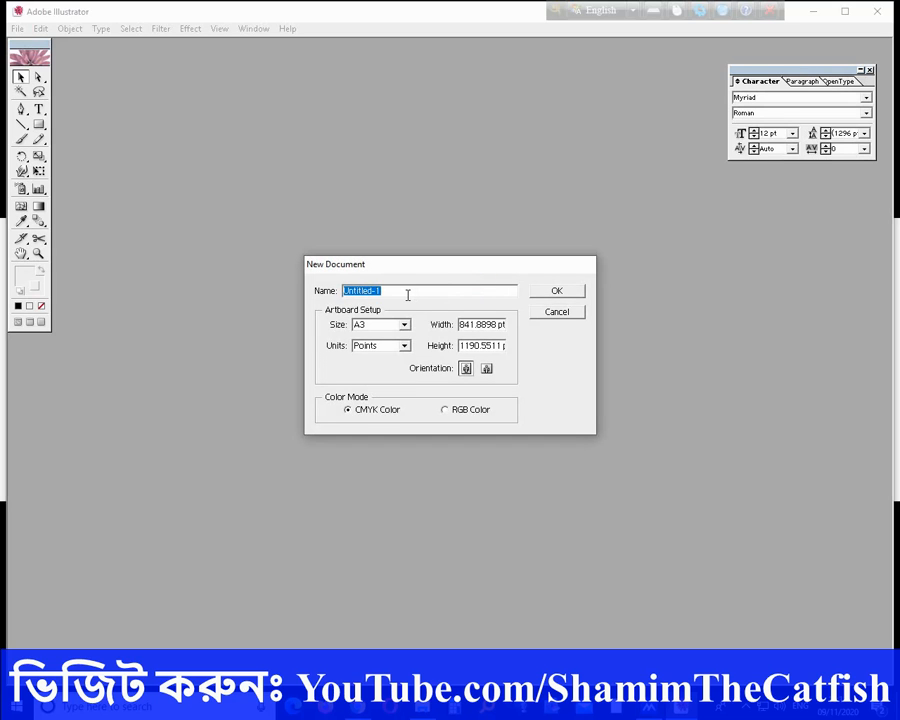
type("Assingnment")
left_click(404, 324)
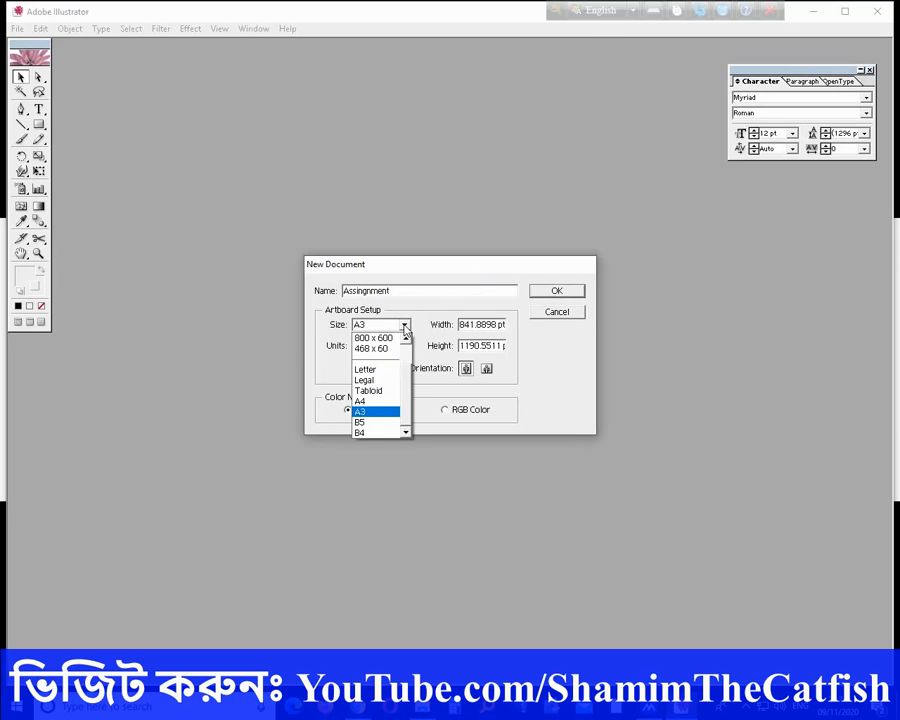
left_click(372, 401)
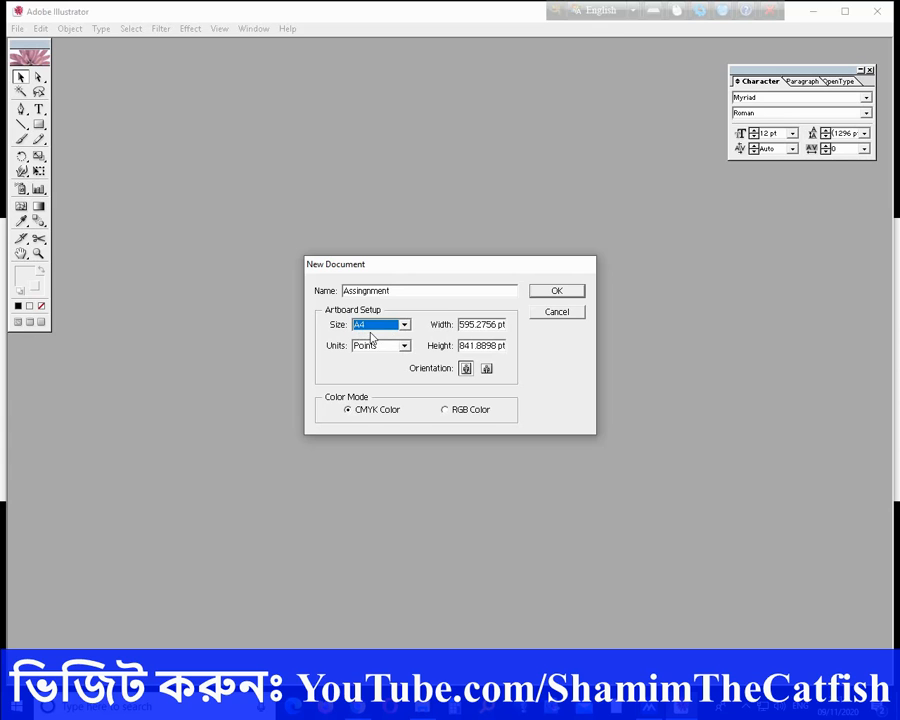
left_click(543, 292)
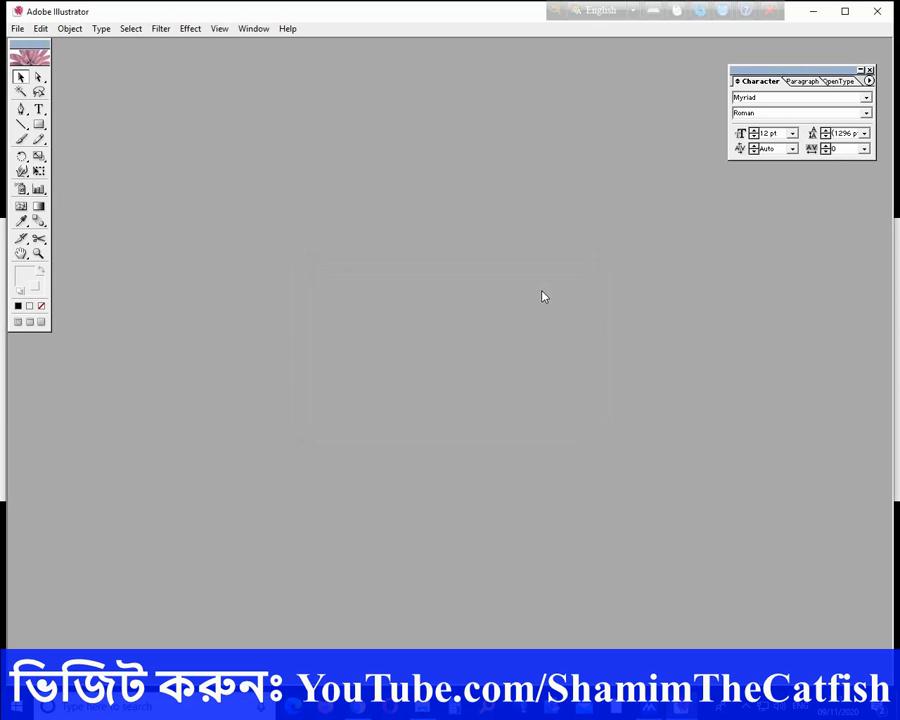
Step: Close the Character palette and maximize the document window
left_click(870, 70)
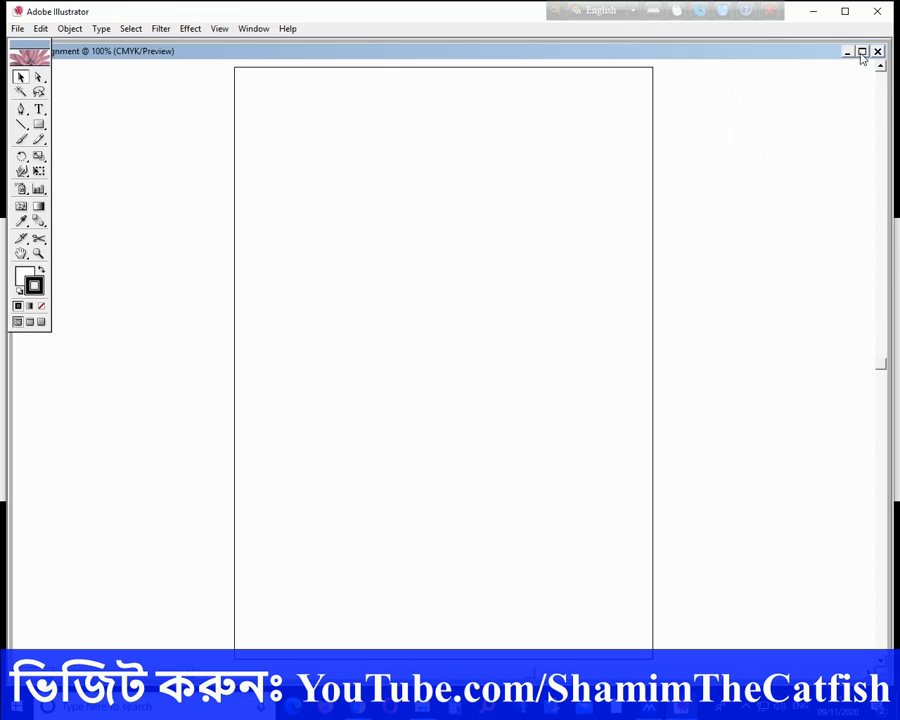
left_click(862, 51)
left_click_drag(557, 244, 516, 251)
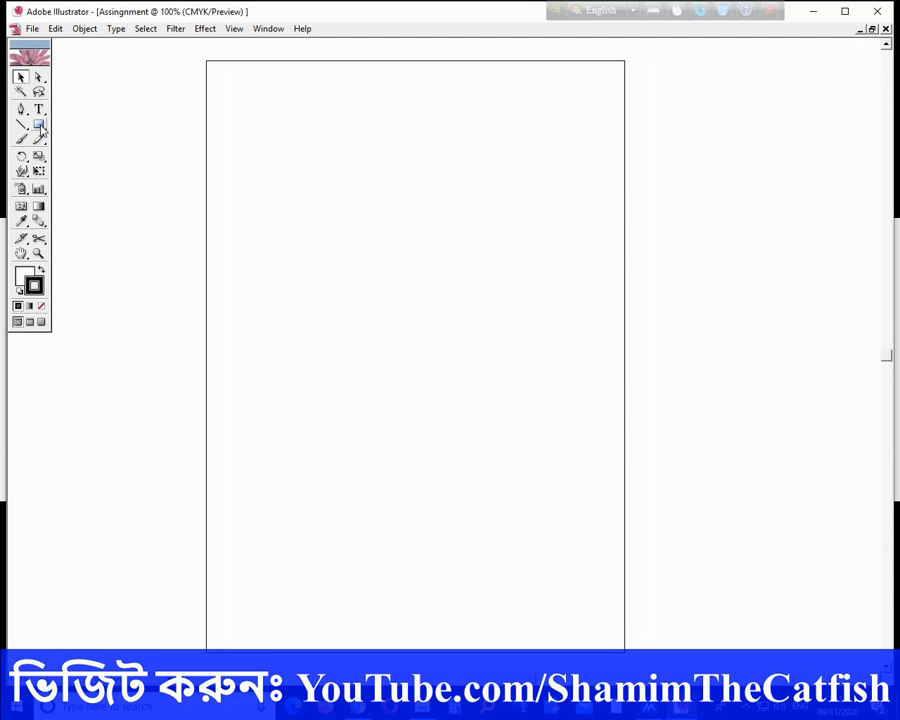
mouse_move(39, 43)
left_mouse_down()
mouse_move(38, 60)
mouse_move(41, 47)
left_mouse_up()
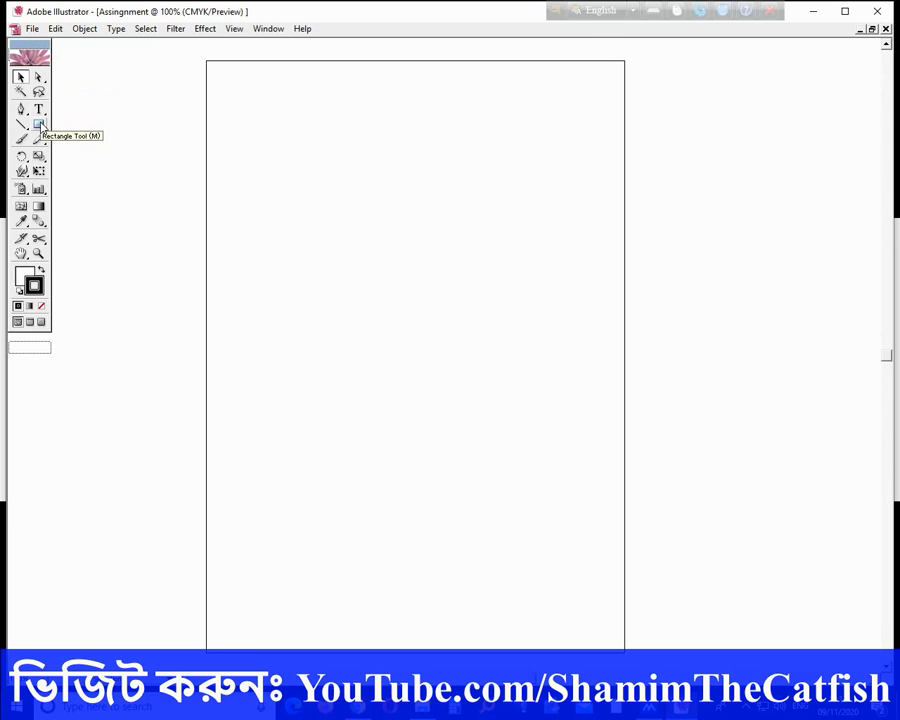
Step: Draw a large rectangle just inside the page edges with the Rectangle tool and shift it slightly to even out the margins
left_click(40, 126)
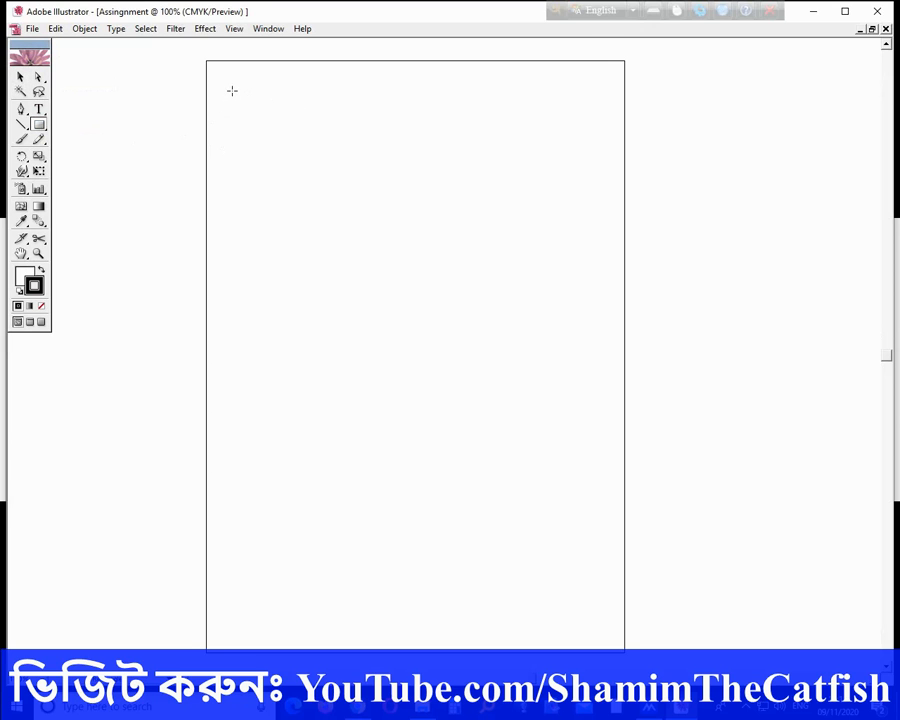
left_click_drag(232, 91, 338, 236)
mouse_move(415, 325)
left_mouse_down()
mouse_move(571, 599)
mouse_move(605, 632)
left_mouse_up()
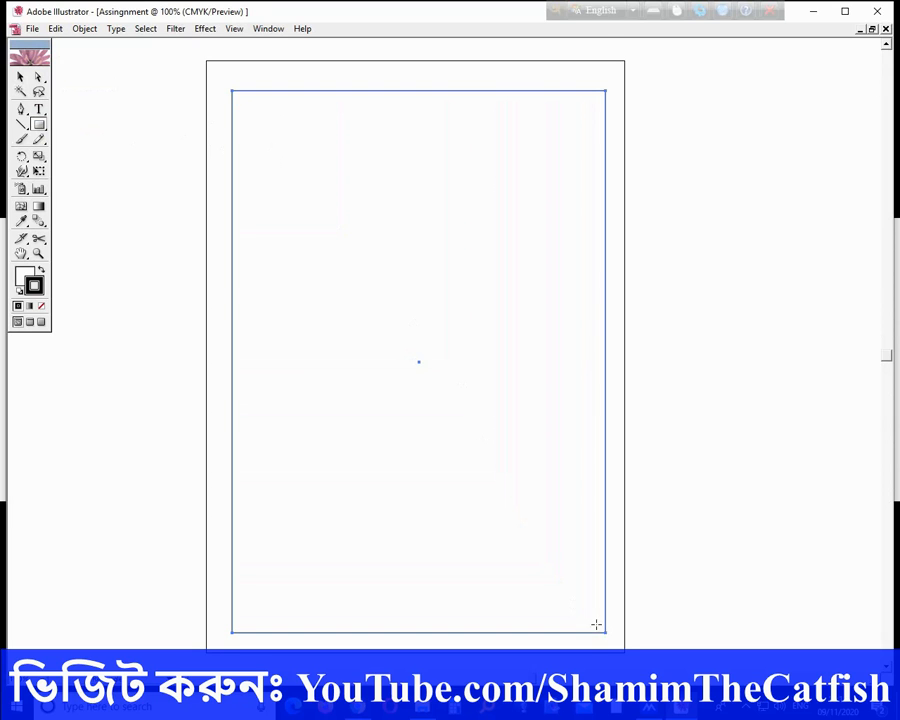
left_click(20, 80)
left_click(229, 145)
left_click_drag(228, 145, 229, 141)
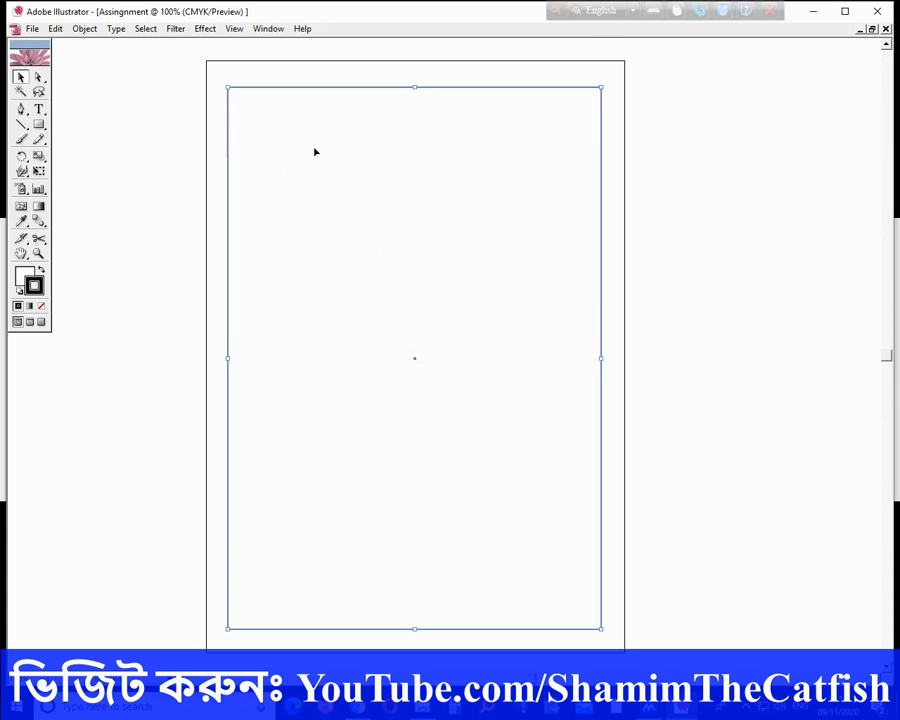
Step: Load the Borders_Ornate brush library and place it beside the page
left_click(268, 29)
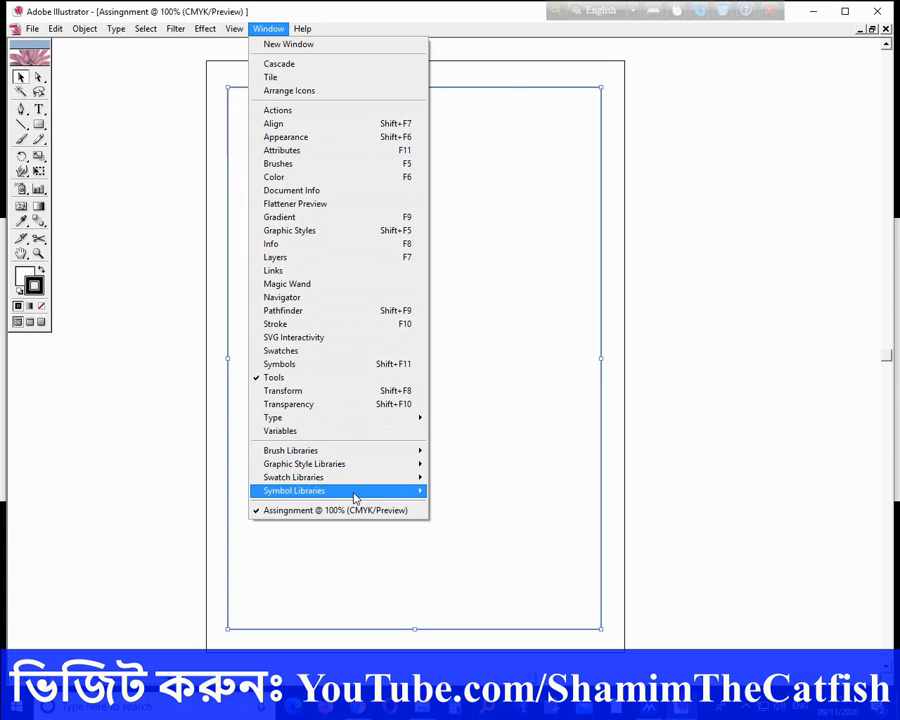
mouse_move(361, 479)
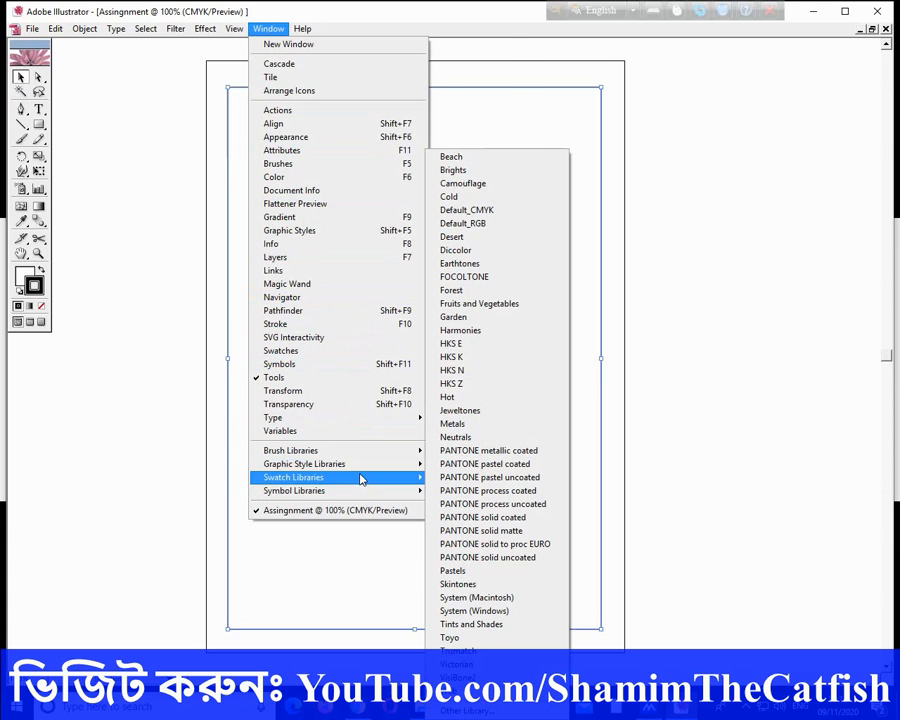
mouse_move(362, 457)
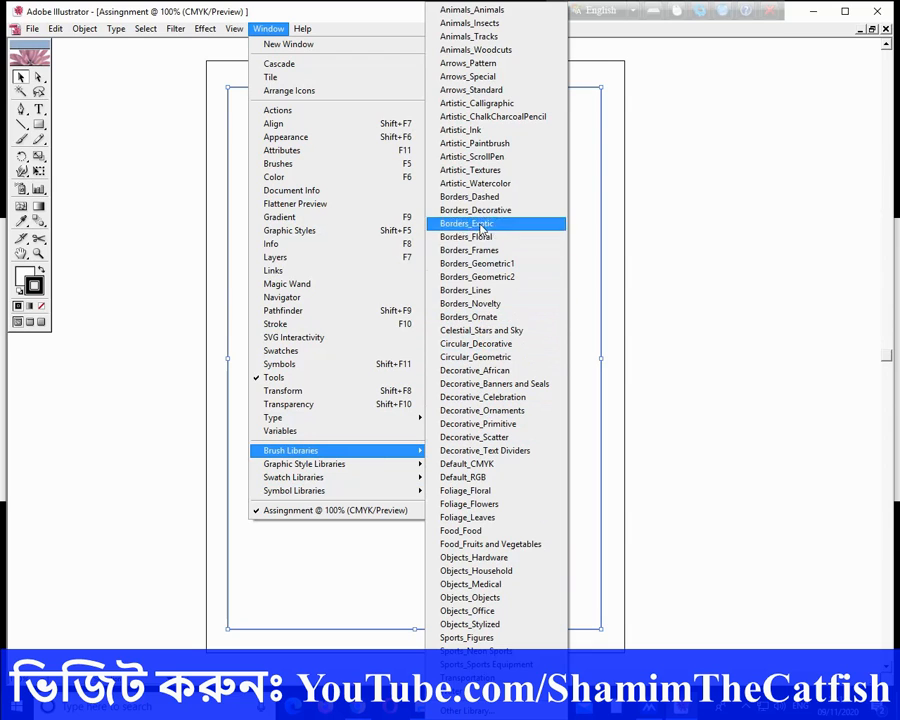
left_click(484, 320)
left_click_drag(653, 257, 703, 161)
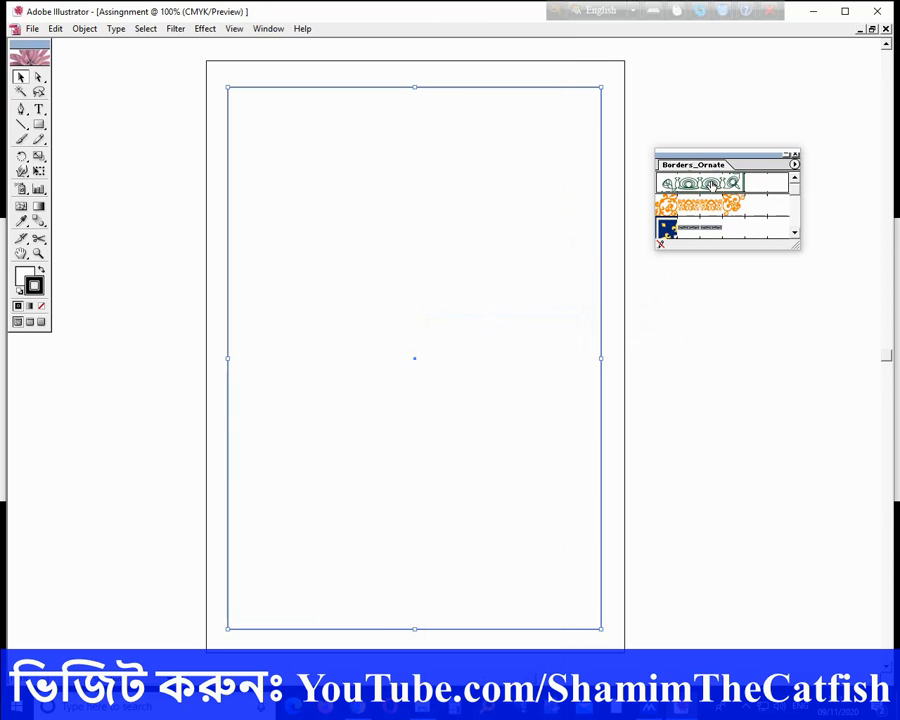
Step: Try the first ornate border brushes on the rectangle, including the orange, navy, gold-cornered and Gothic ones
left_click(700, 183)
left_click(690, 206)
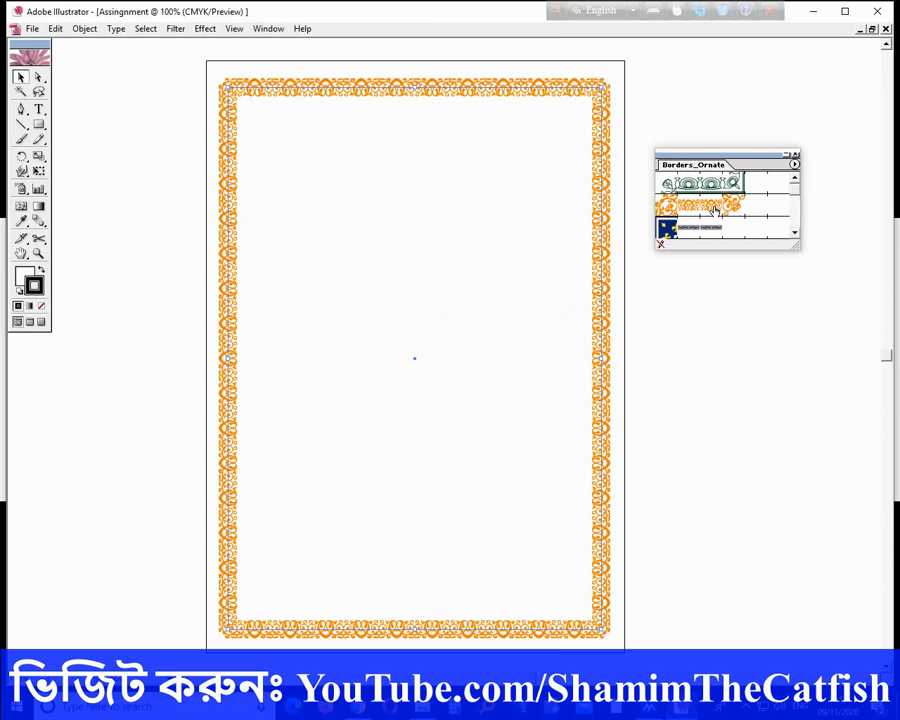
left_click(715, 233)
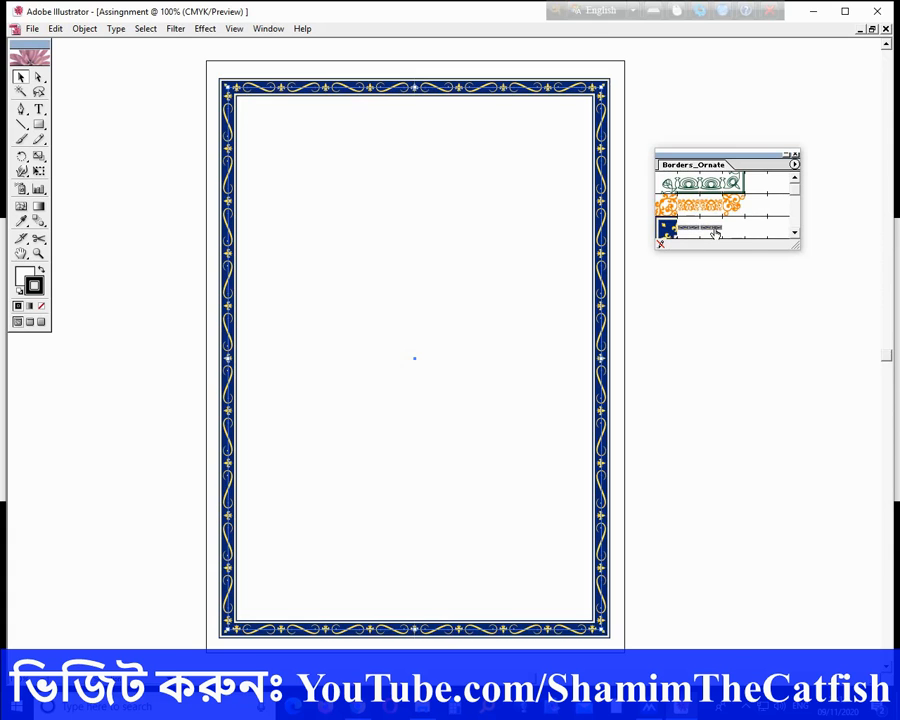
left_click(795, 233)
left_click(795, 233)
left_click(795, 233)
left_click(690, 182)
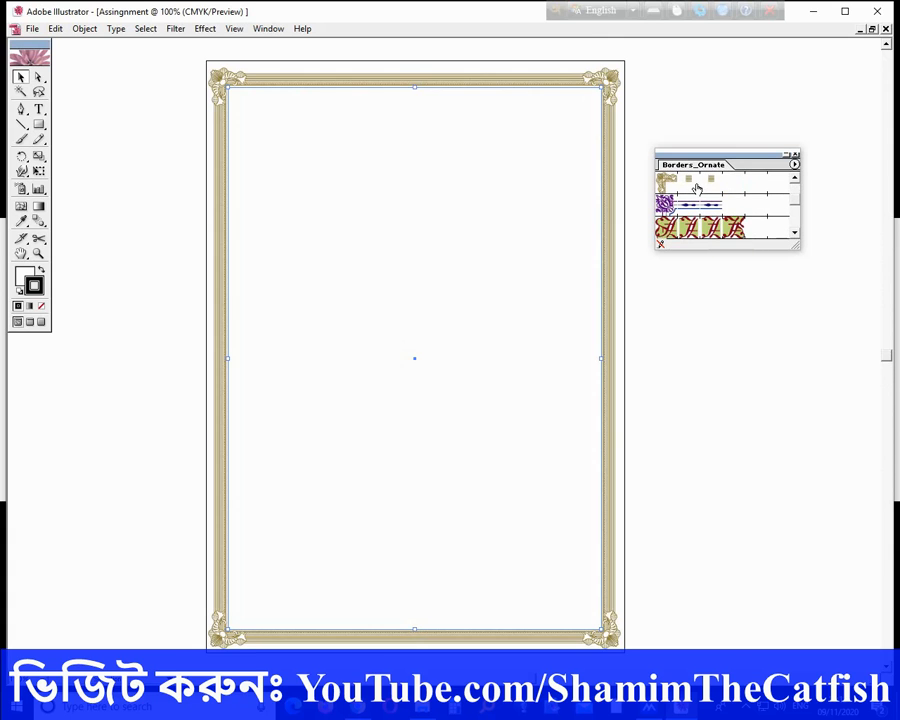
left_click(694, 207)
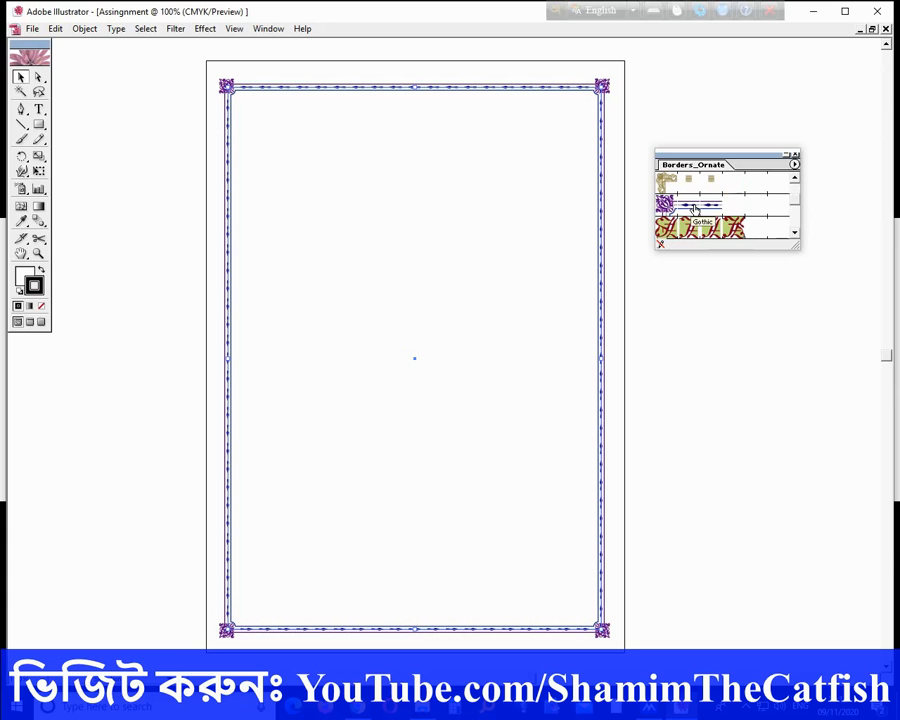
Step: Move the bordered rectangle slightly upward and fine-tune its position within the page in small nudges
left_click_drag(603, 209, 605, 223)
key("Down")
key("Down")
key("Down")
key("Down")
key("Left")
key("Left")
key("Down")
key("Down")
key("Right")
Step: Try further ornate brushes from the library on the rectangle, including the blue-black, Rococo, black-and-gold curved and pale olive borders
left_click(795, 234)
left_click(795, 234)
left_click(795, 234)
left_click(795, 234)
left_click(693, 184)
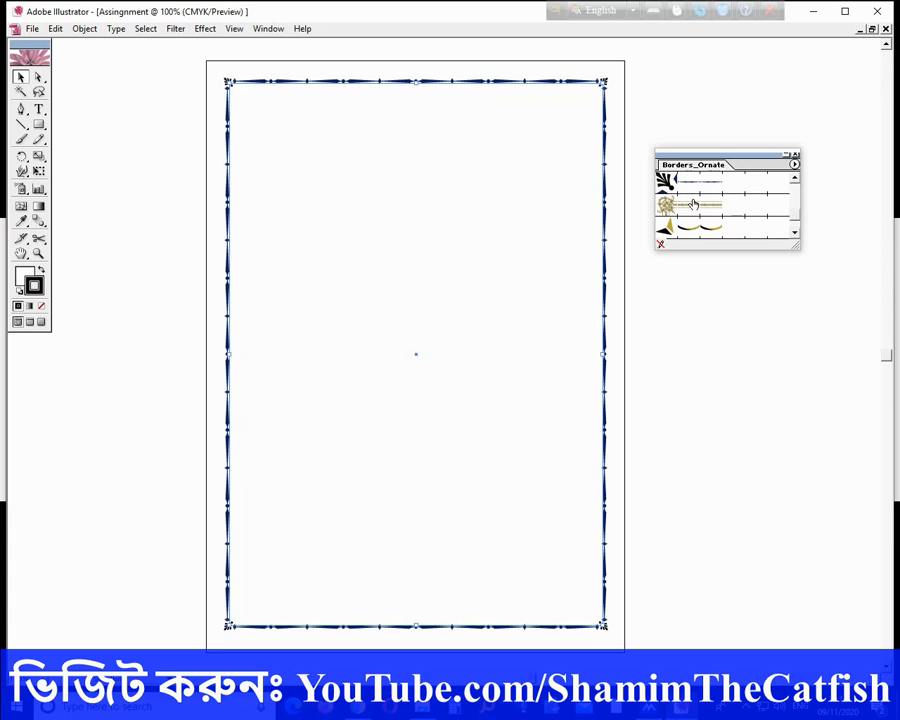
left_click(695, 208)
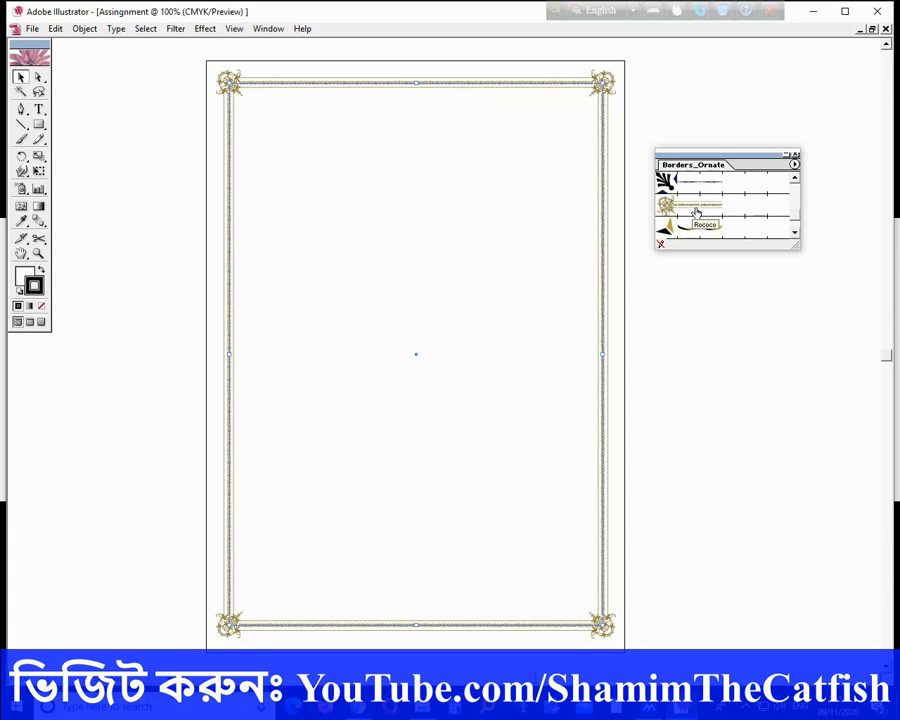
left_click(697, 222)
left_click(796, 236)
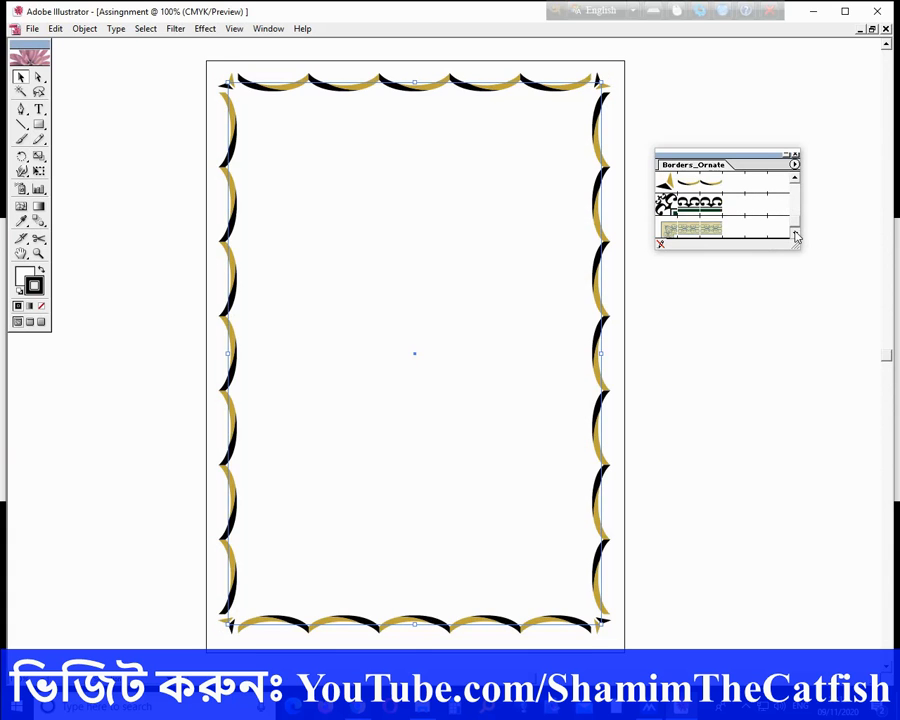
left_click(706, 212)
left_click(703, 227)
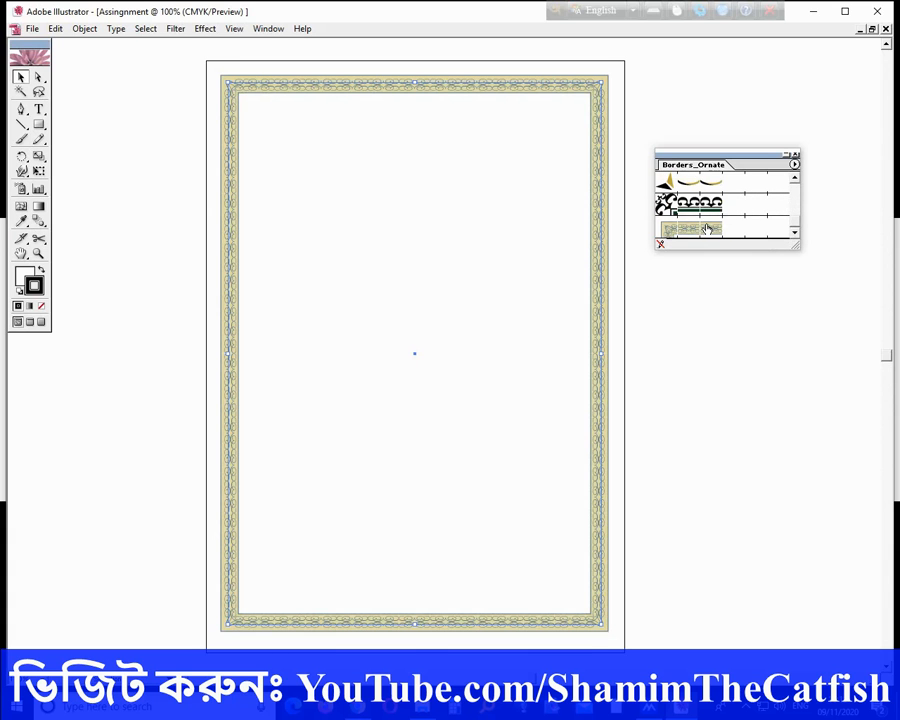
Step: Apply the Fleur-de-lis brush from the Borders_Ornate library to the rectangle
left_click(796, 179)
left_click(796, 180)
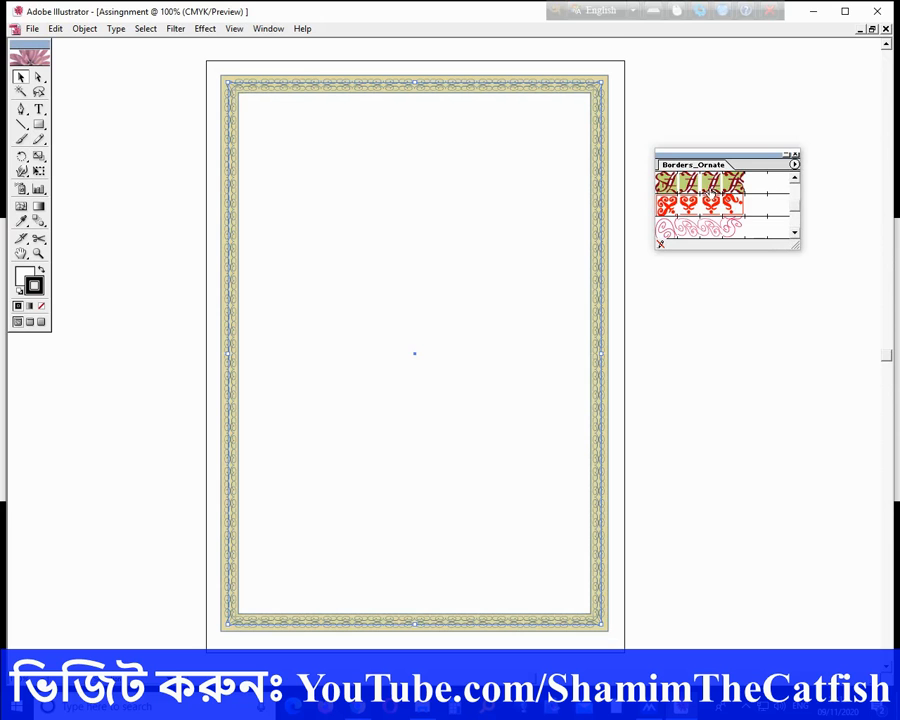
left_click(796, 180)
left_click(796, 180)
left_click(706, 229)
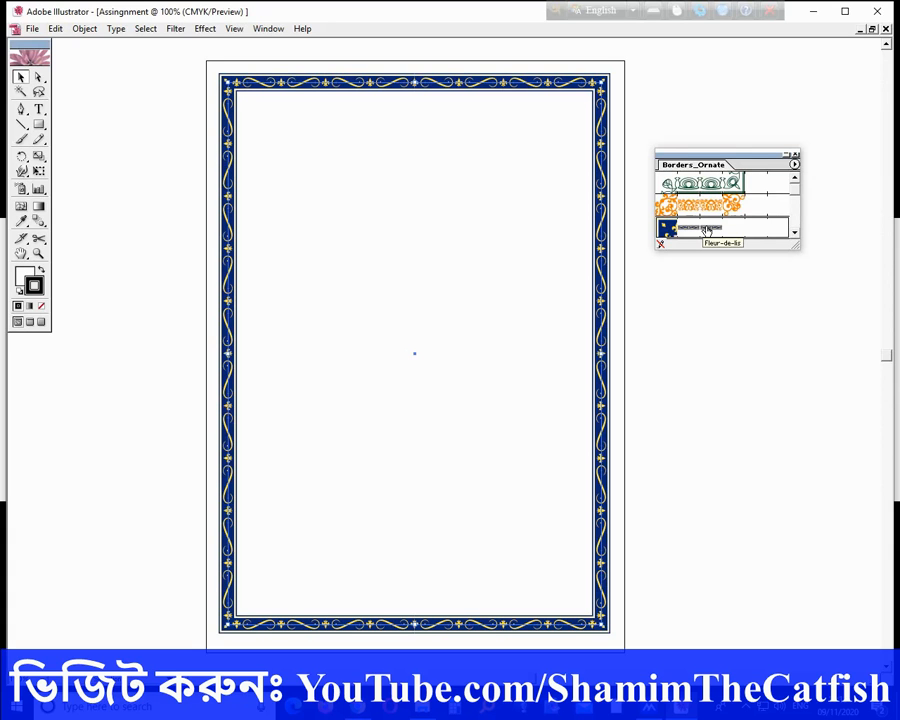
Step: Show the Character palette for text formatting
left_click(264, 29)
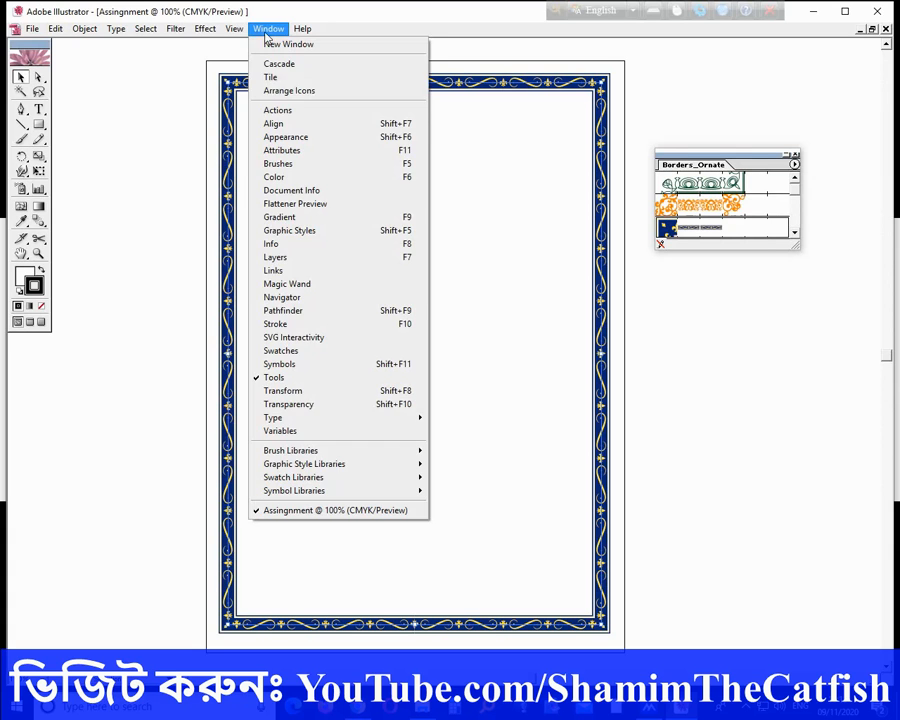
mouse_move(368, 421)
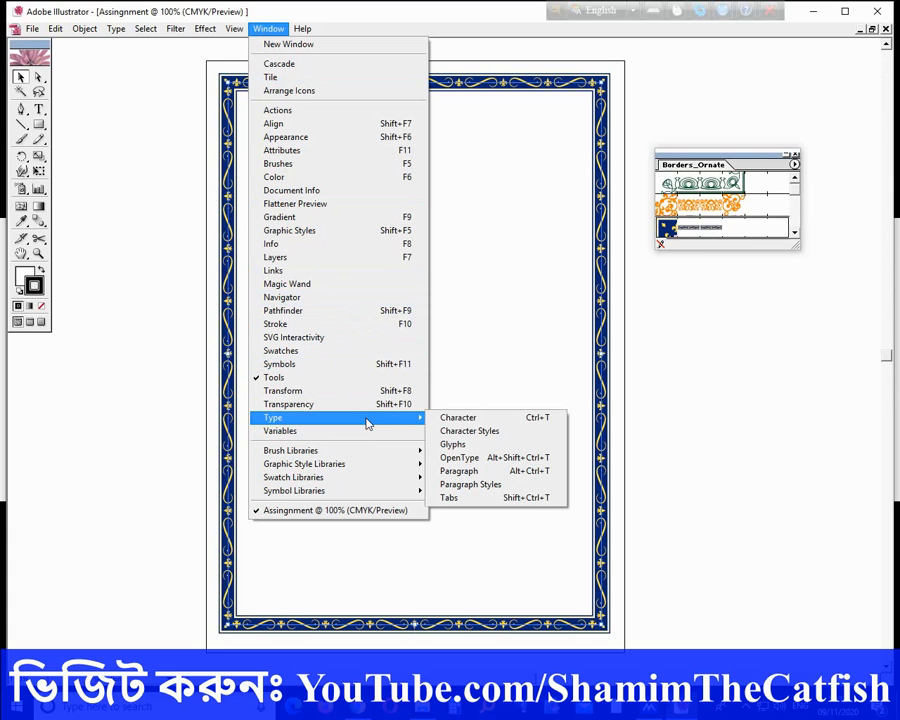
left_click(451, 420)
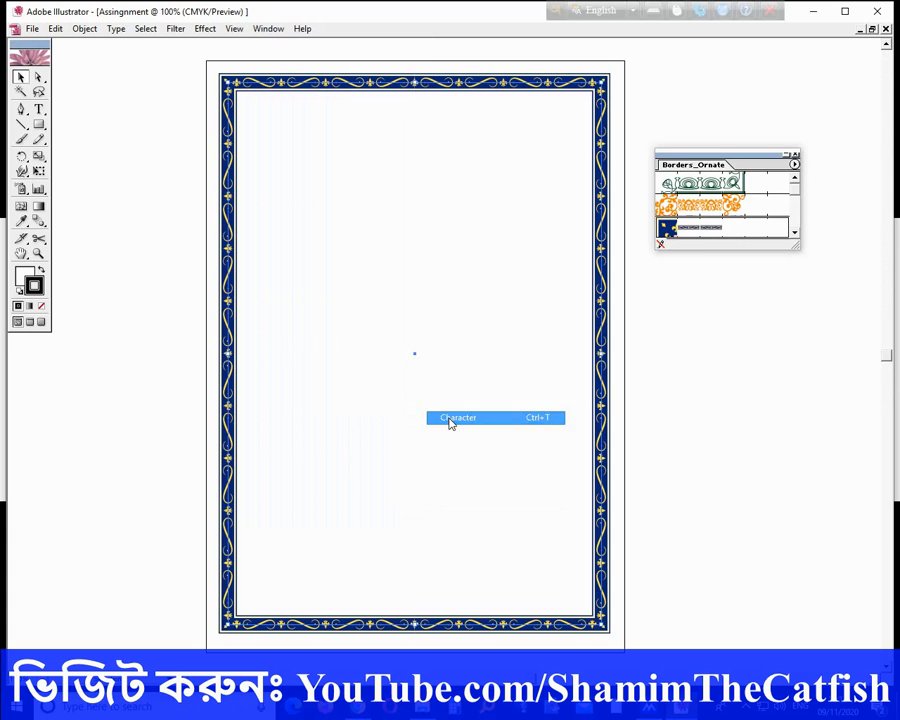
Step: Set the character size to 7 pt, the kerning to 0 and the leading to 5 pt
left_click(754, 137)
left_click(754, 137)
left_click(754, 137)
left_click(754, 137)
left_click(754, 137)
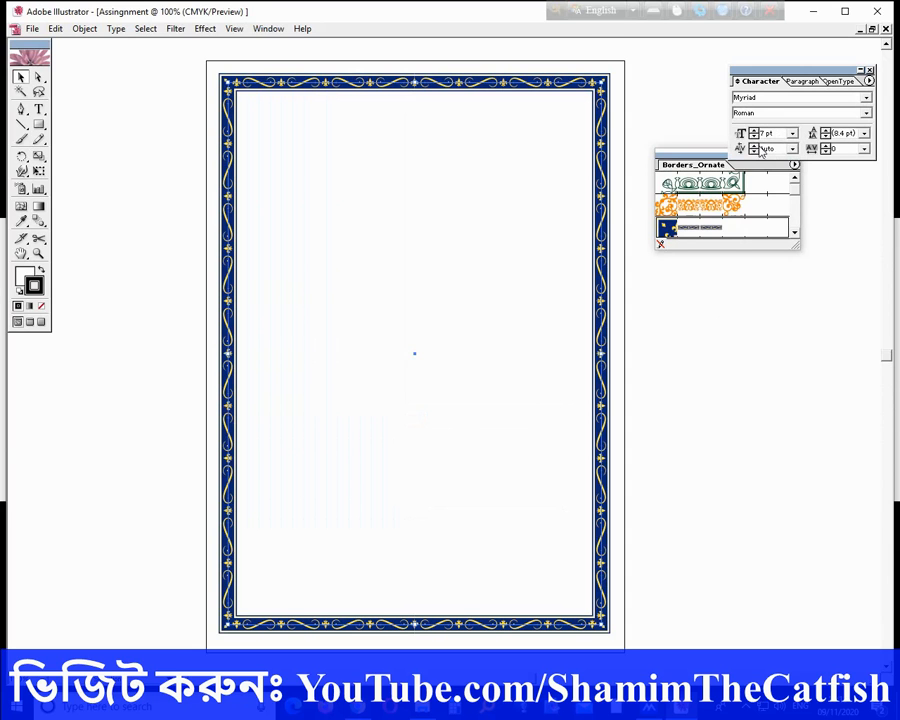
left_click(754, 152)
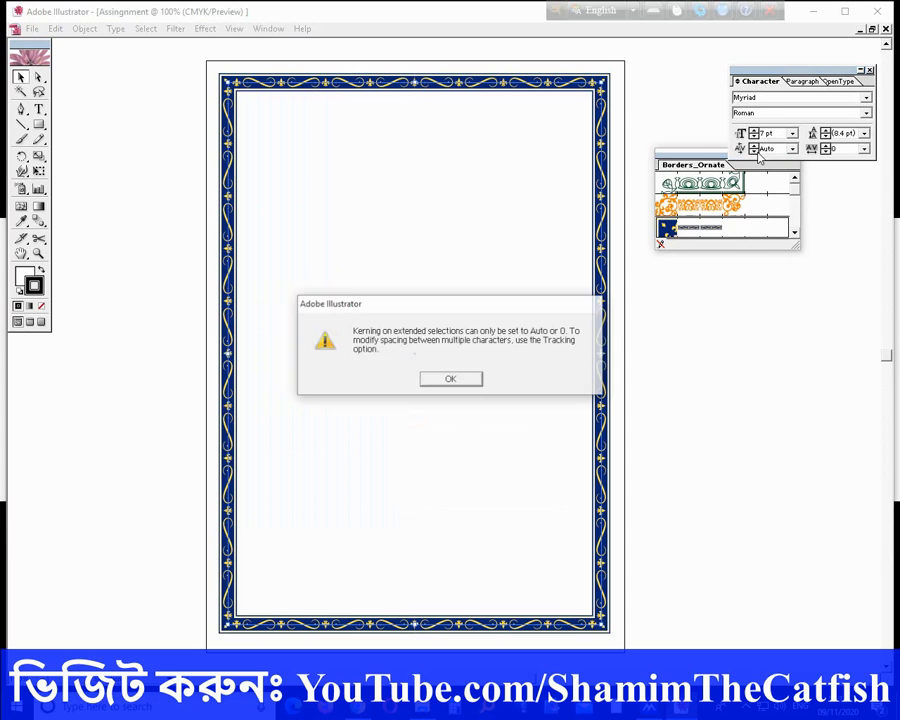
left_click(468, 382)
left_click(828, 137)
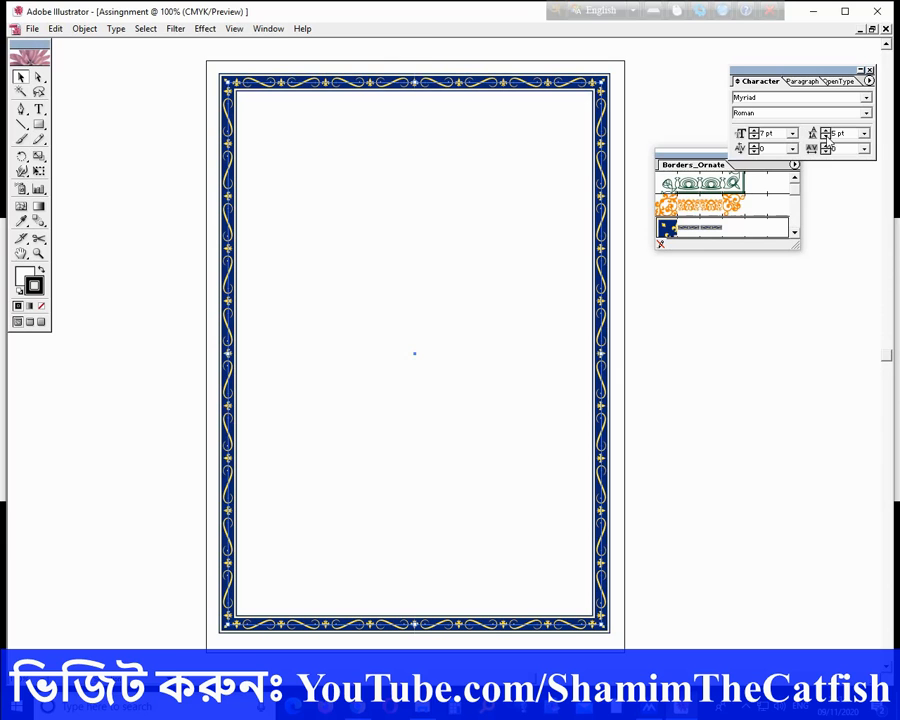
left_click(272, 31)
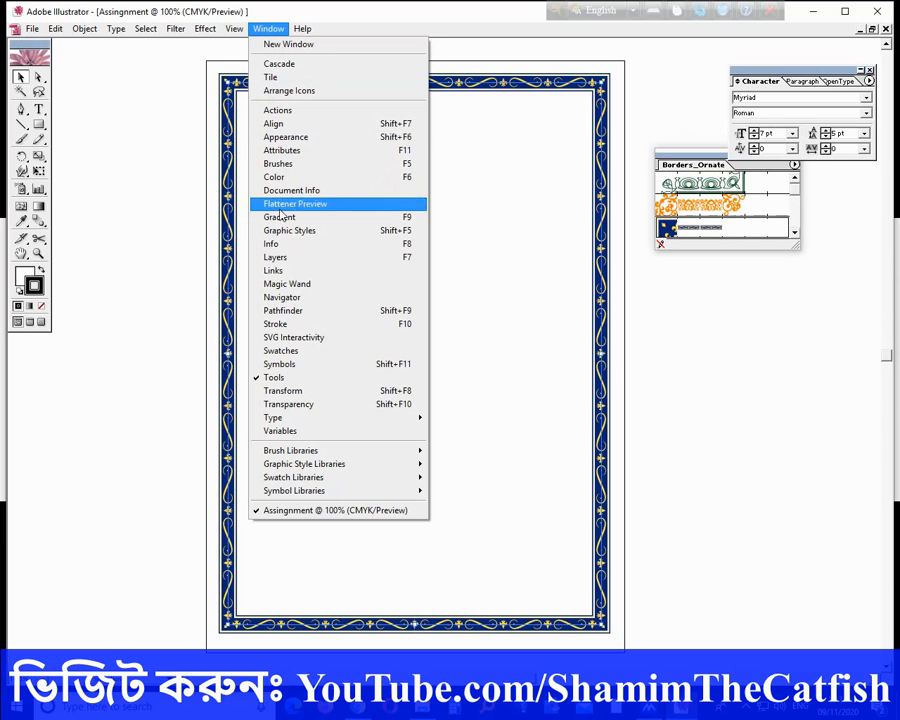
left_click(288, 262)
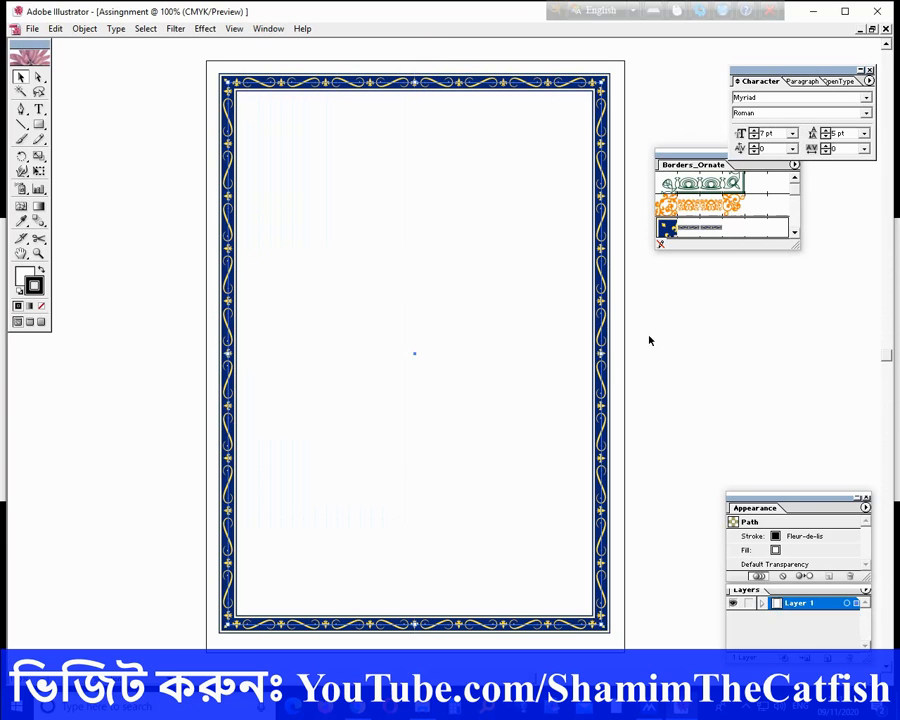
left_click(866, 507)
Step: Move the Borders_Ornate palette aside, show the Stroke palette and try weights of 0 pt and 2 pt on the border
left_click_drag(723, 157, 820, 190)
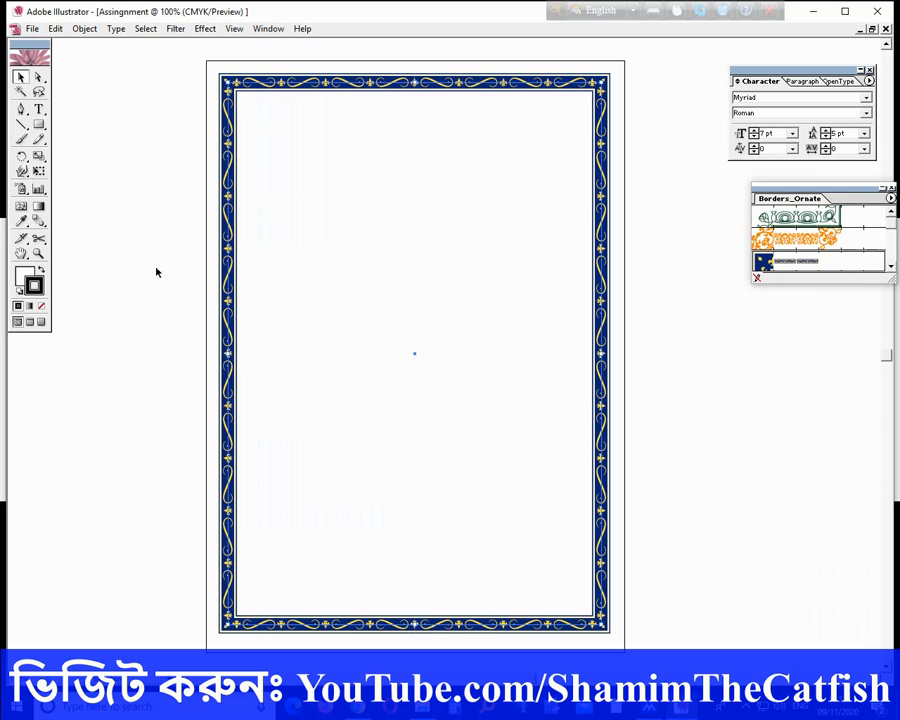
left_click(31, 283)
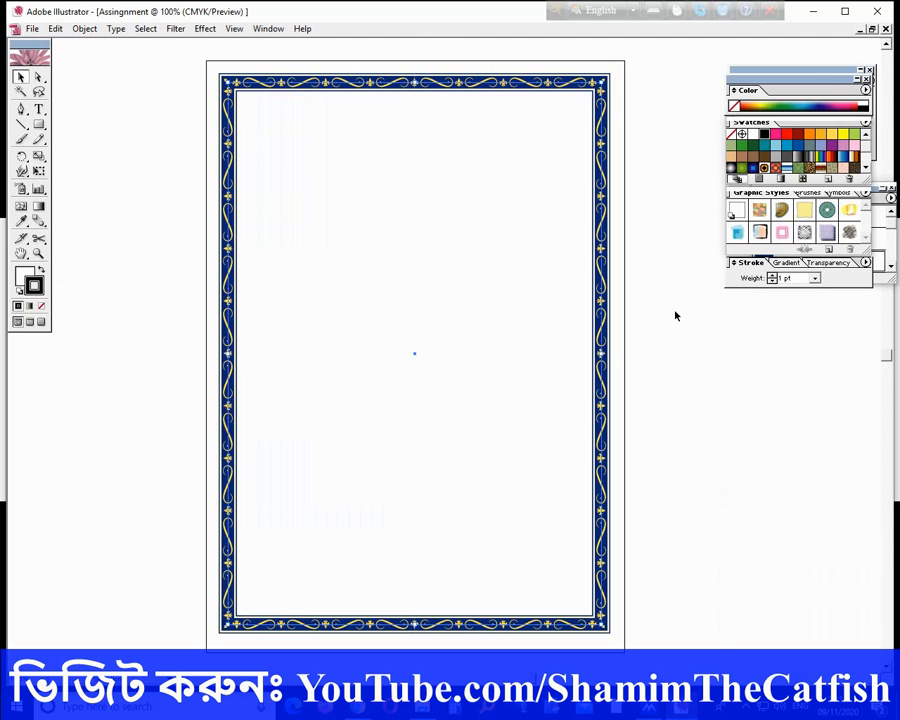
left_click(773, 281)
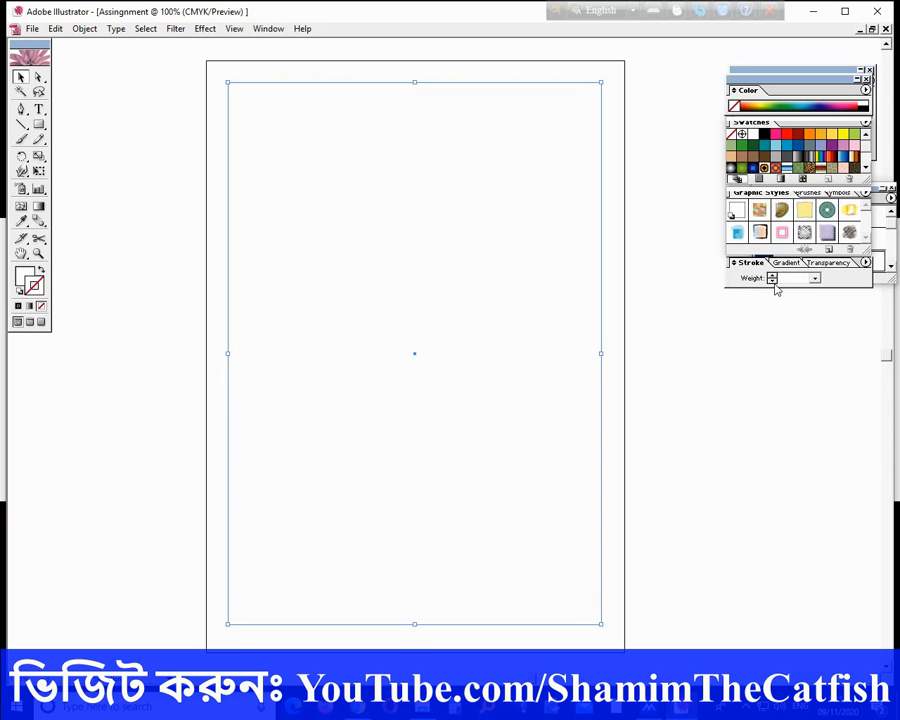
key("ctrl+z")
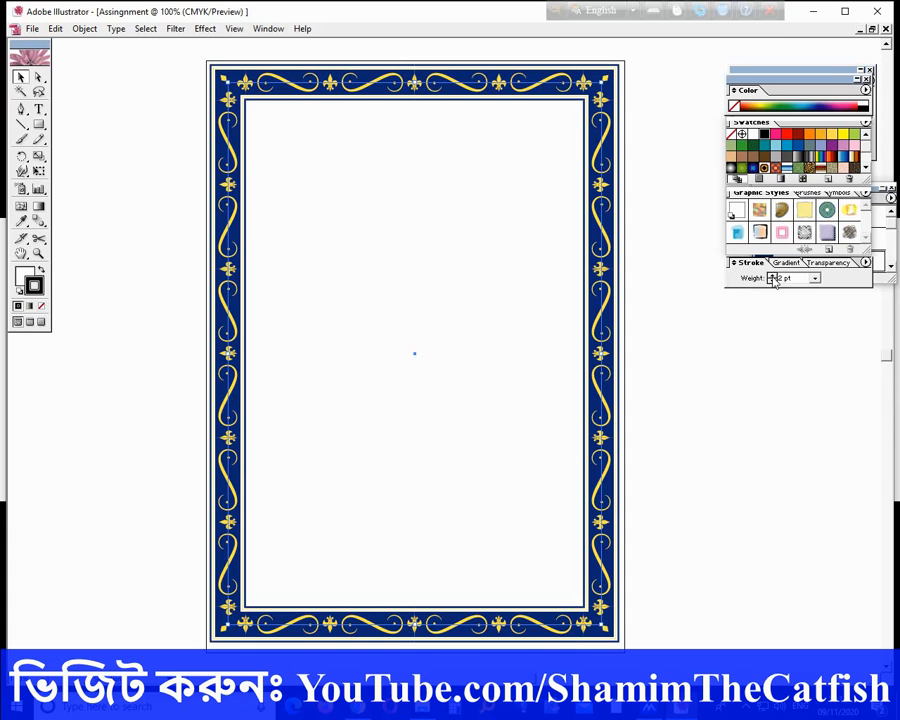
left_click(773, 281)
left_click(773, 281)
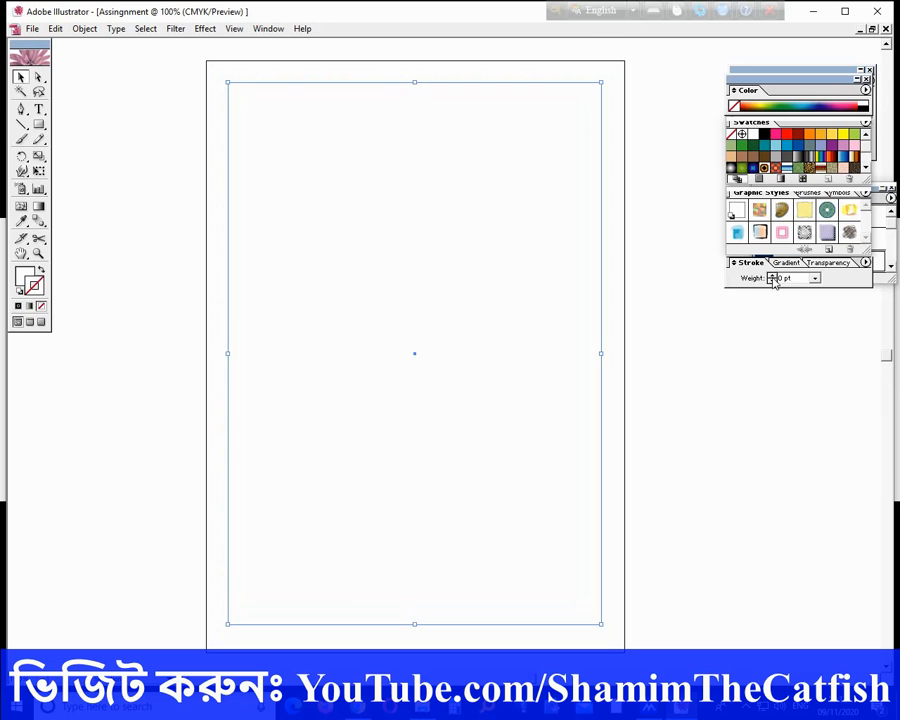
left_click(772, 279)
Step: Set the border's stroke weight to 0.5 pt, reduce it further to 0.4 pt and deselect the border
double_click(793, 279)
type("0.5")
key("Return")
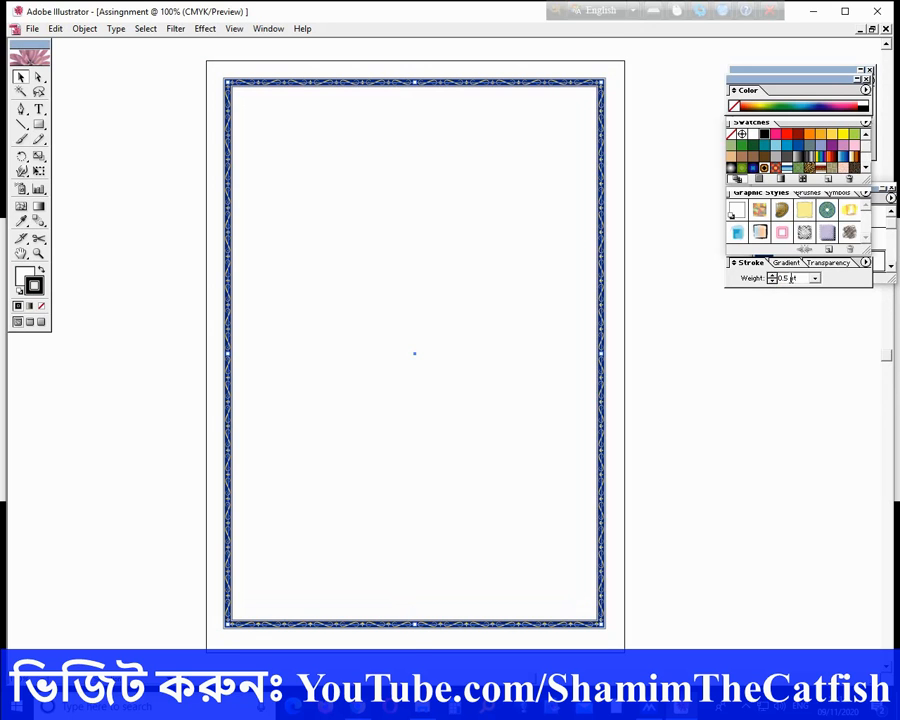
double_click(793, 279)
key("BackSpace")
type("0.4")
key("Return")
left_click(651, 274)
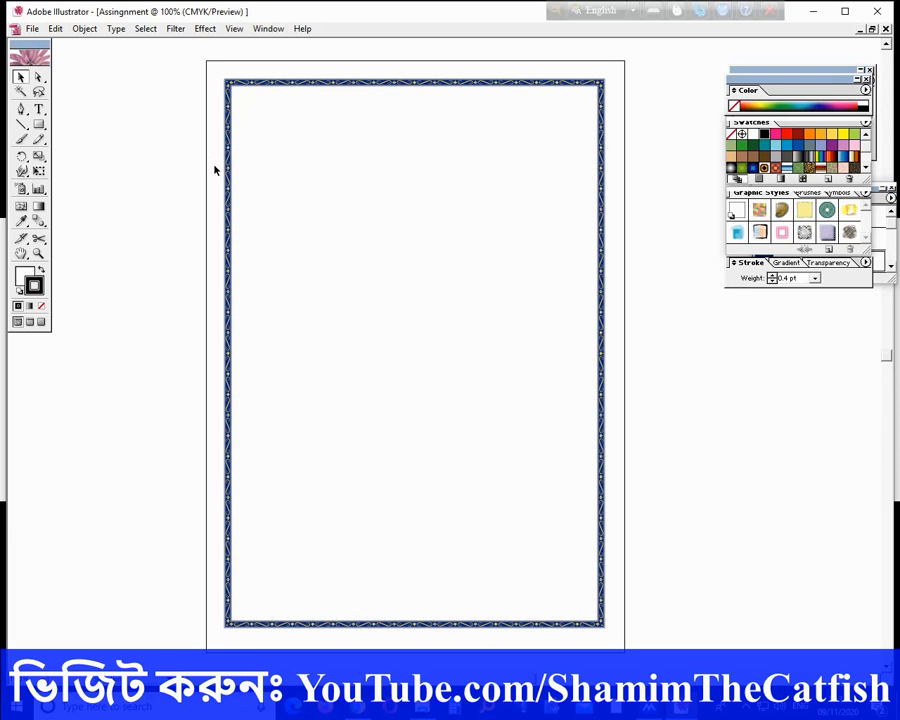
left_click(229, 215)
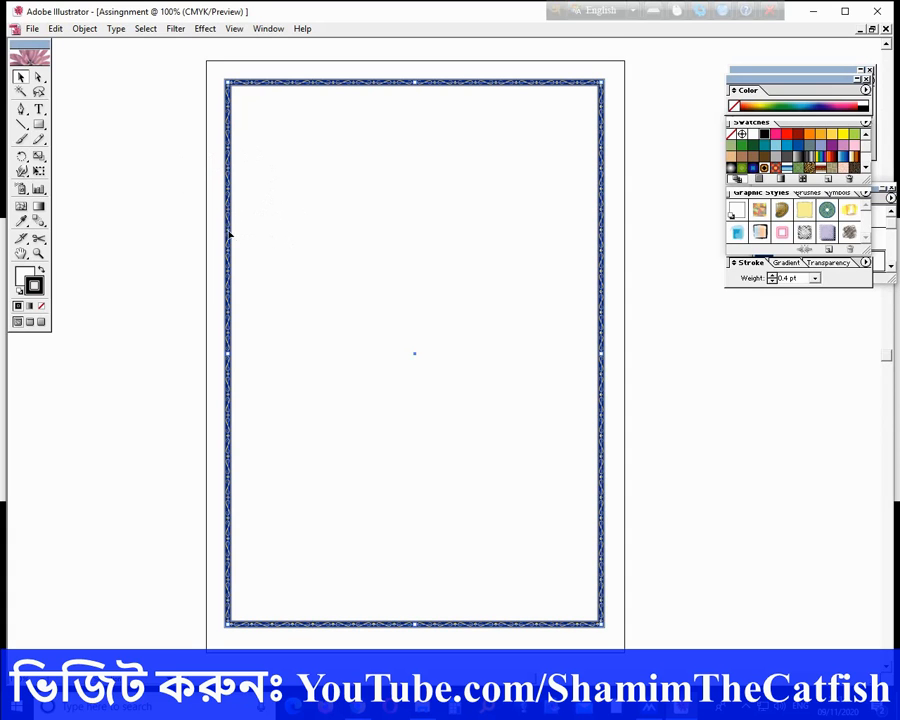
left_click(323, 249)
left_click_drag(153, 90, 317, 251)
left_click_drag(161, 117, 515, 295)
left_click_drag(218, 98, 415, 269)
left_click_drag(193, 120, 308, 248)
left_click_drag(165, 187, 405, 316)
left_click_drag(143, 187, 416, 309)
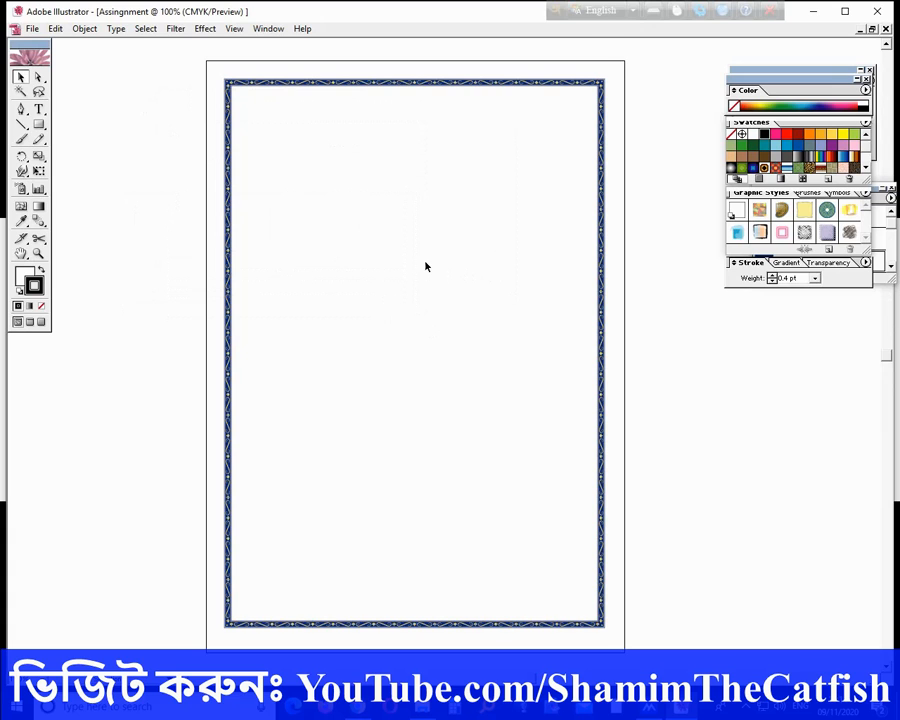
Step: Switch the keyboard input to Bangla and start a text line in the upper part of the page inside the border
left_click(41, 115)
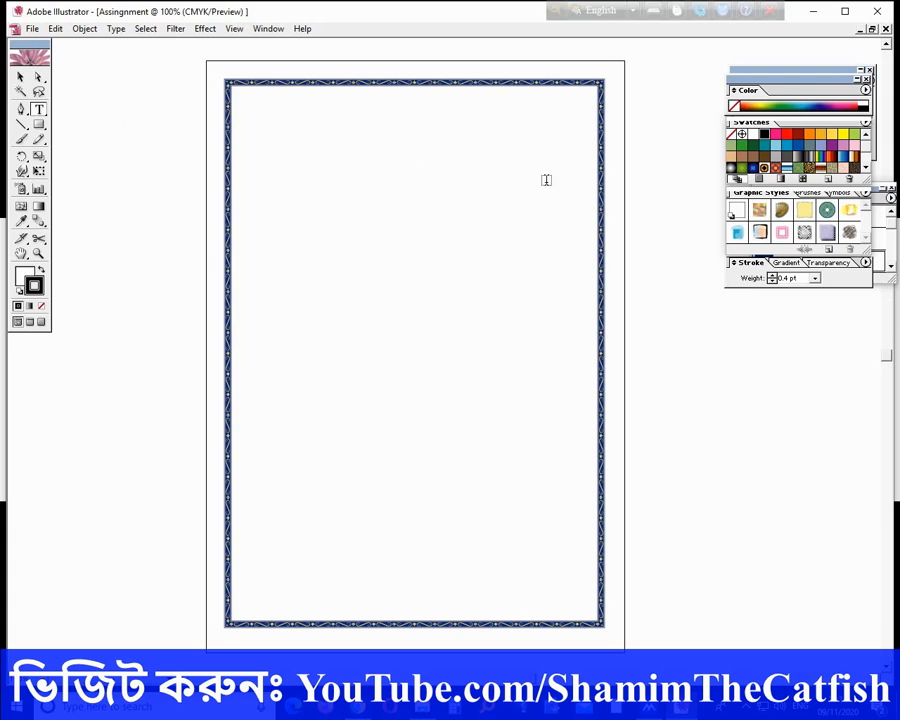
left_click(602, 11)
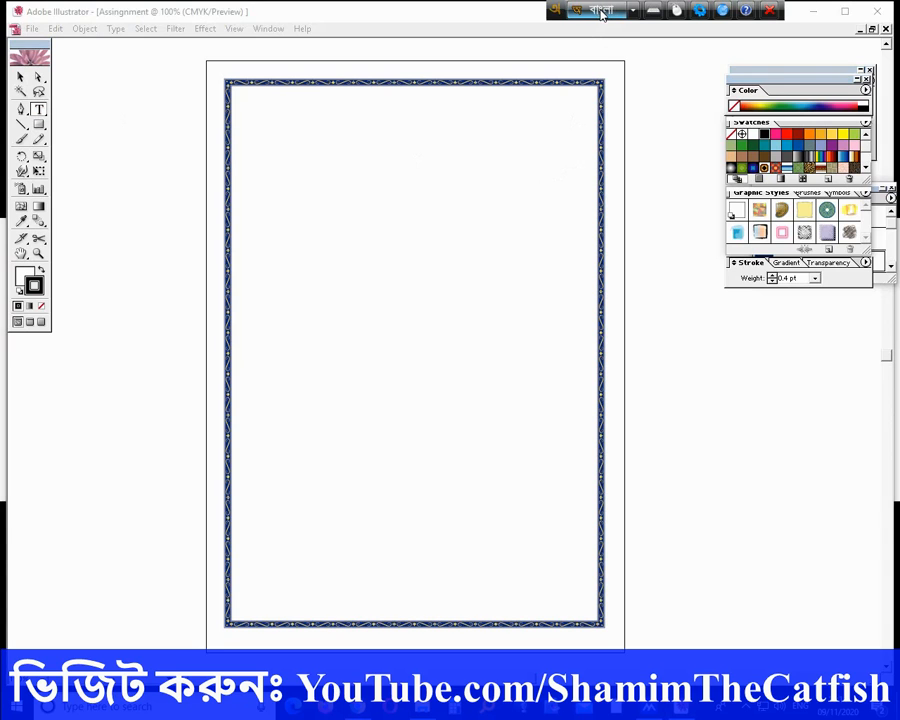
left_click(633, 11)
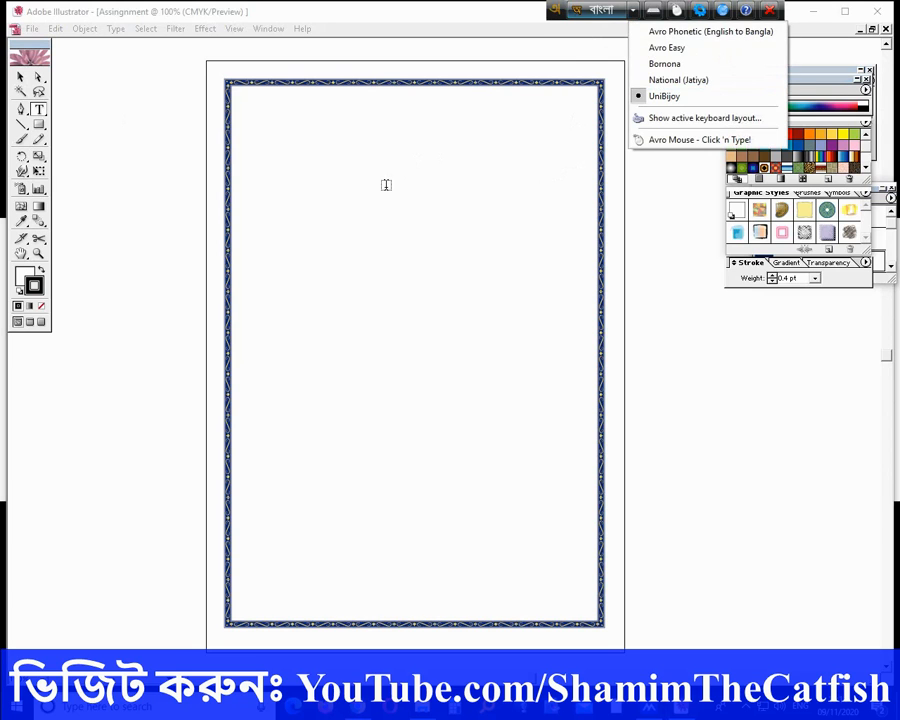
left_click(306, 163)
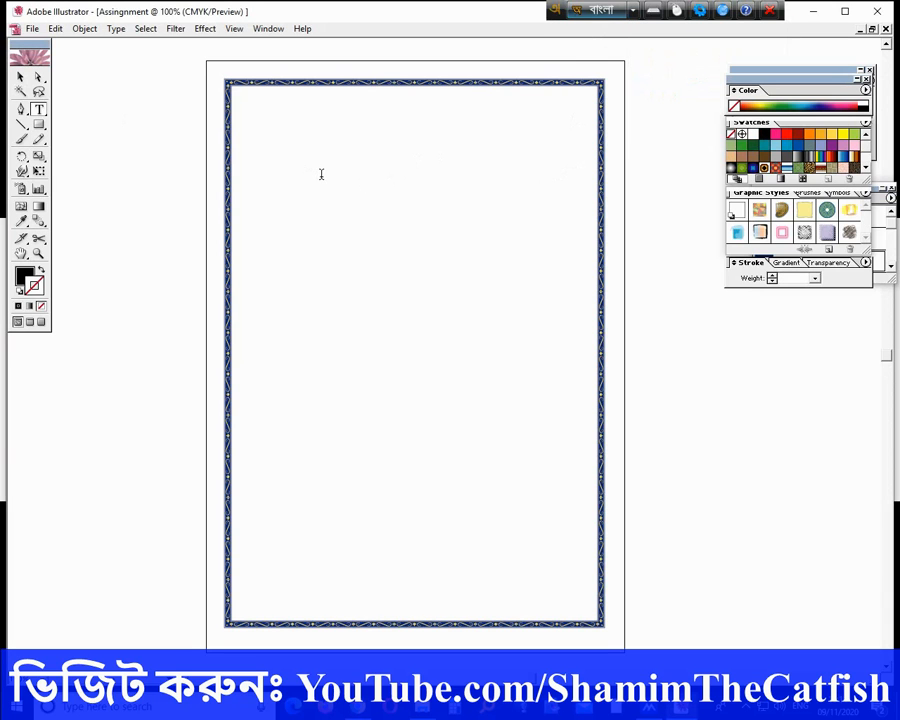
Step: Move the colour and stroke palettes clear of the Character palette and set the text size to 24 pt
left_click(268, 28)
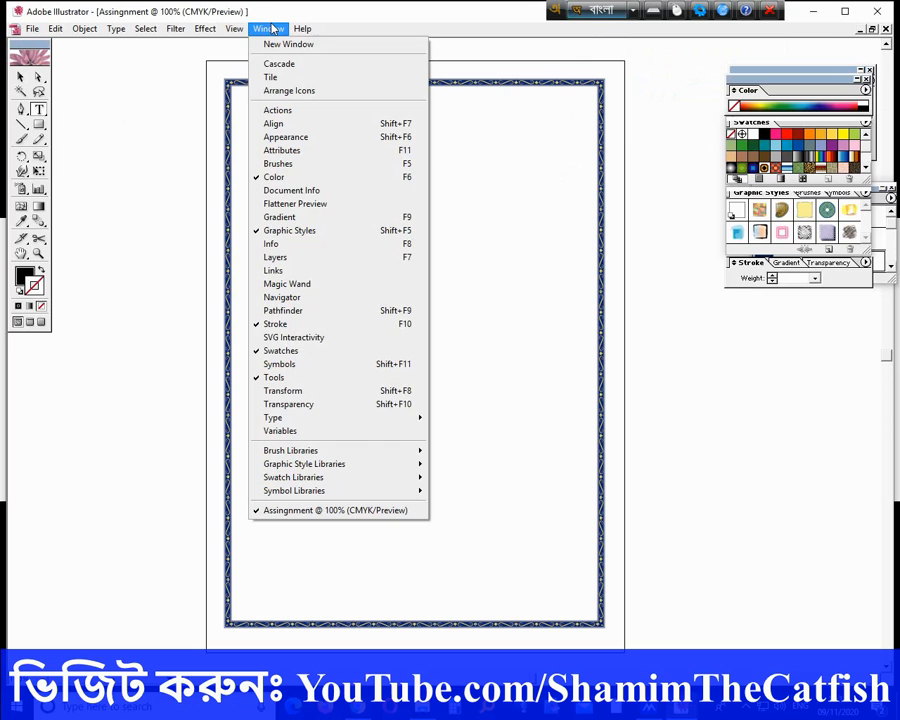
mouse_move(344, 420)
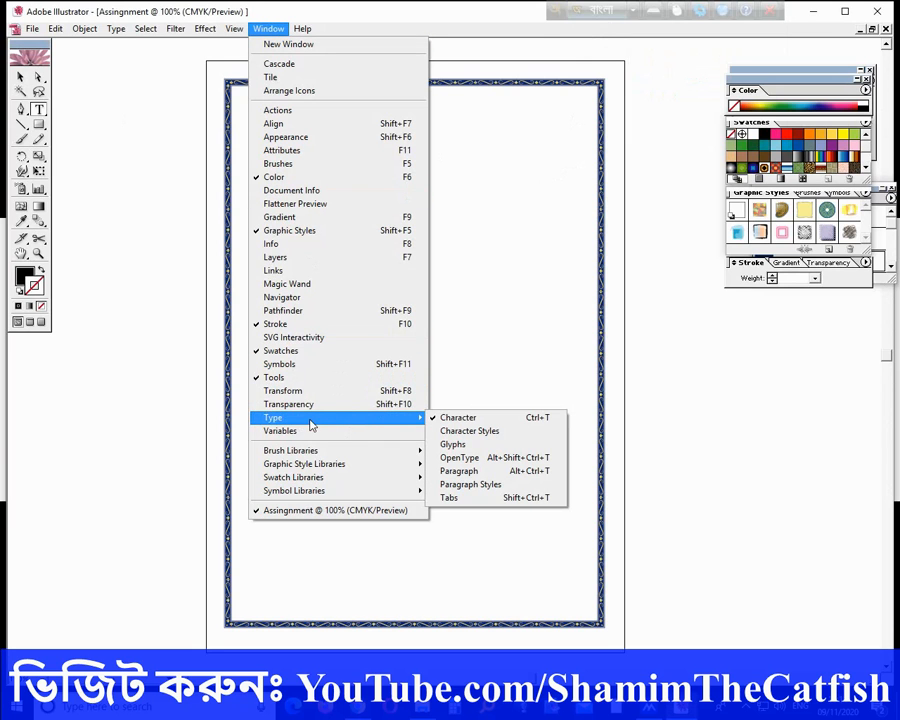
left_click_drag(788, 81, 794, 303)
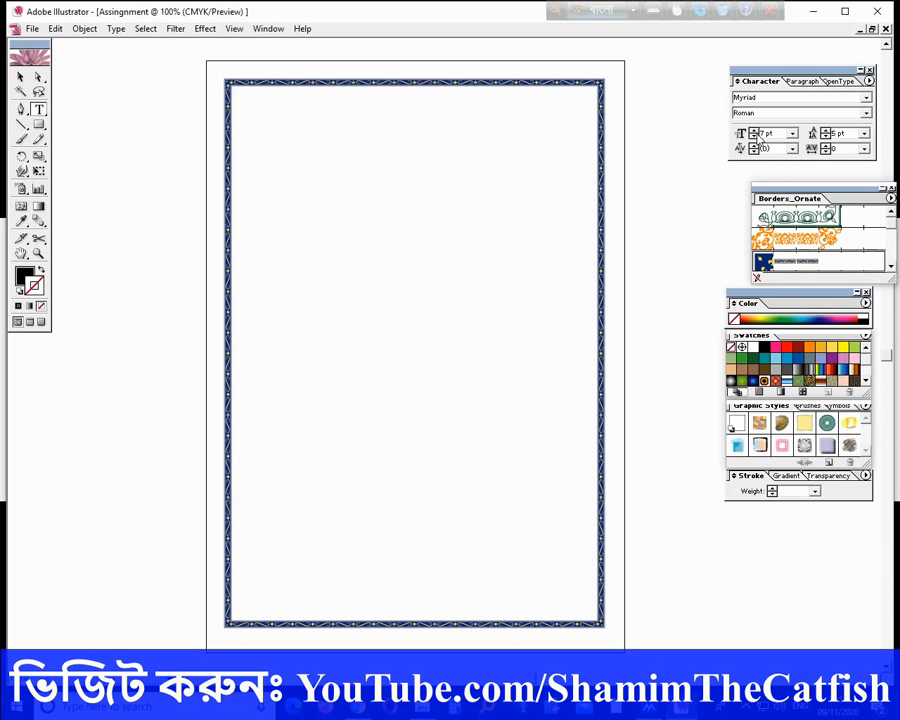
left_click(792, 134)
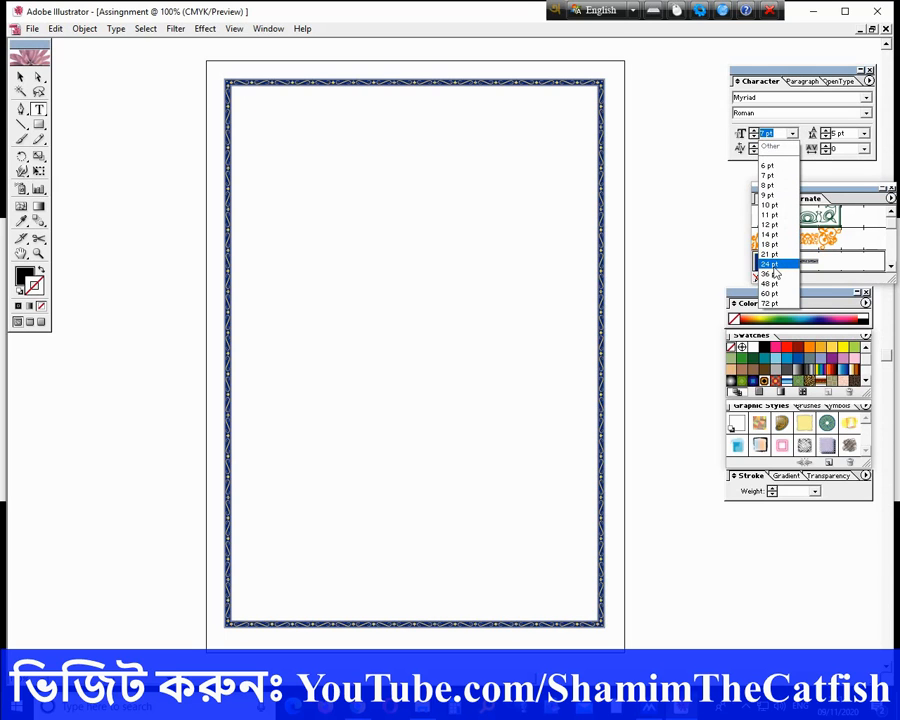
left_click(772, 261)
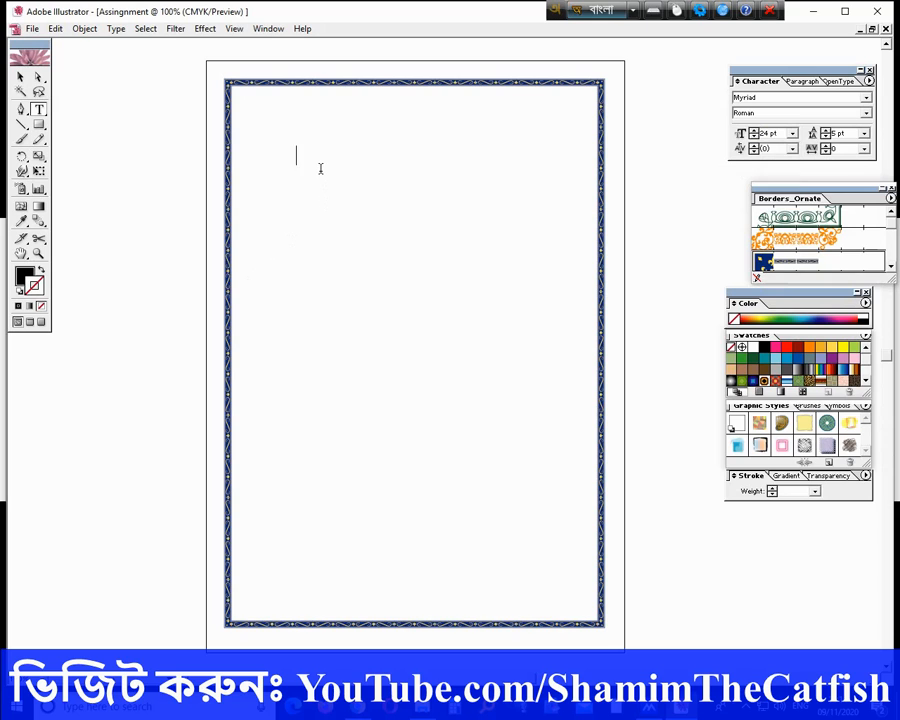
Step: Try two characters in the new text line, erase them and look through the available fonts
type("??")
key("BackSpace")
key("BackSpace")
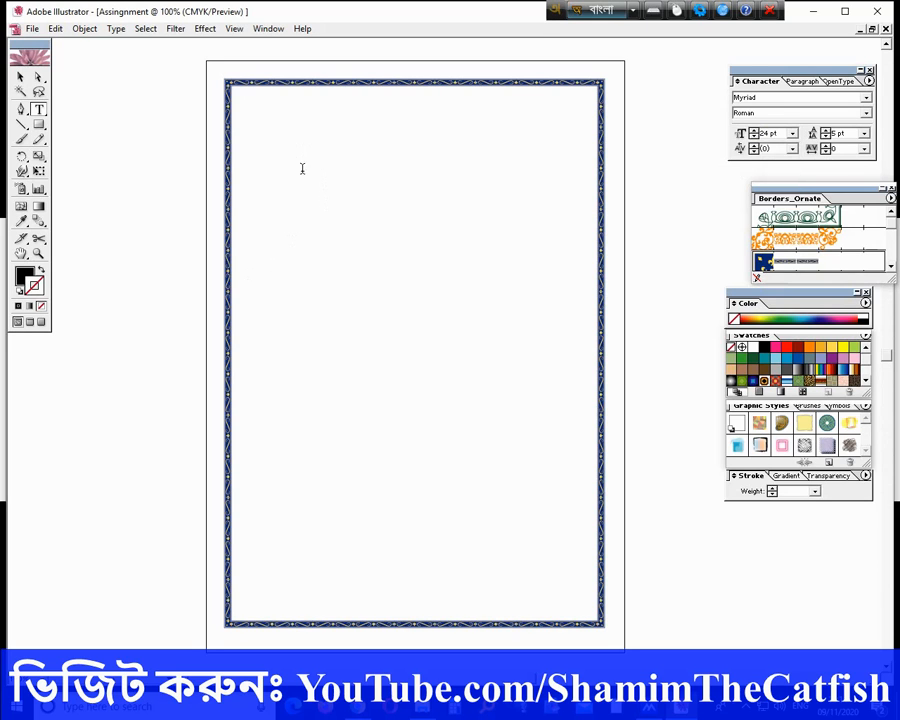
left_click(867, 98)
scroll(783, 155, "up", 20)
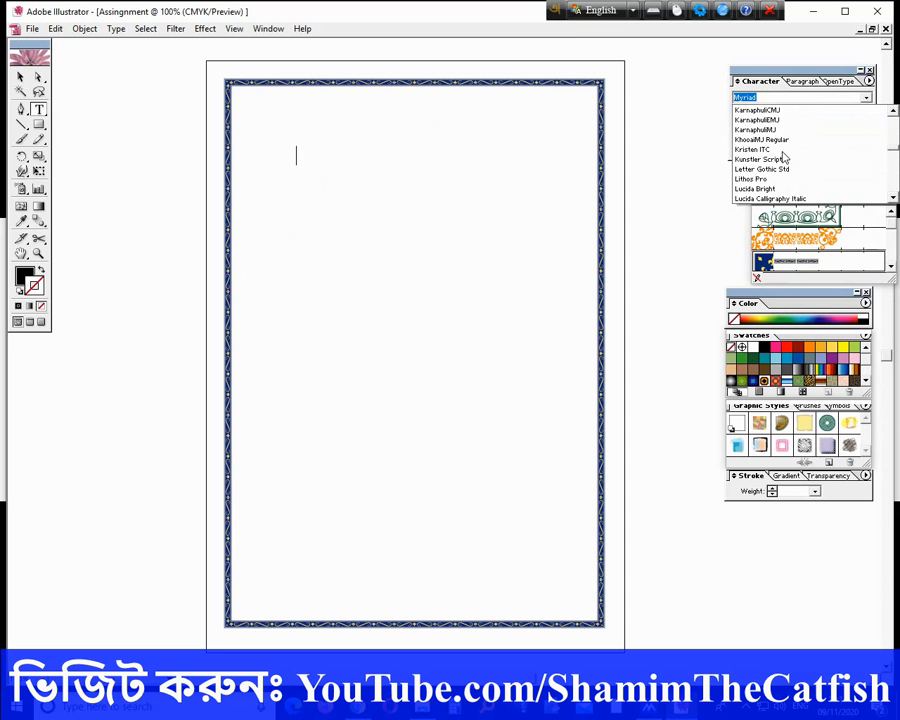
scroll(783, 155, "up", 20)
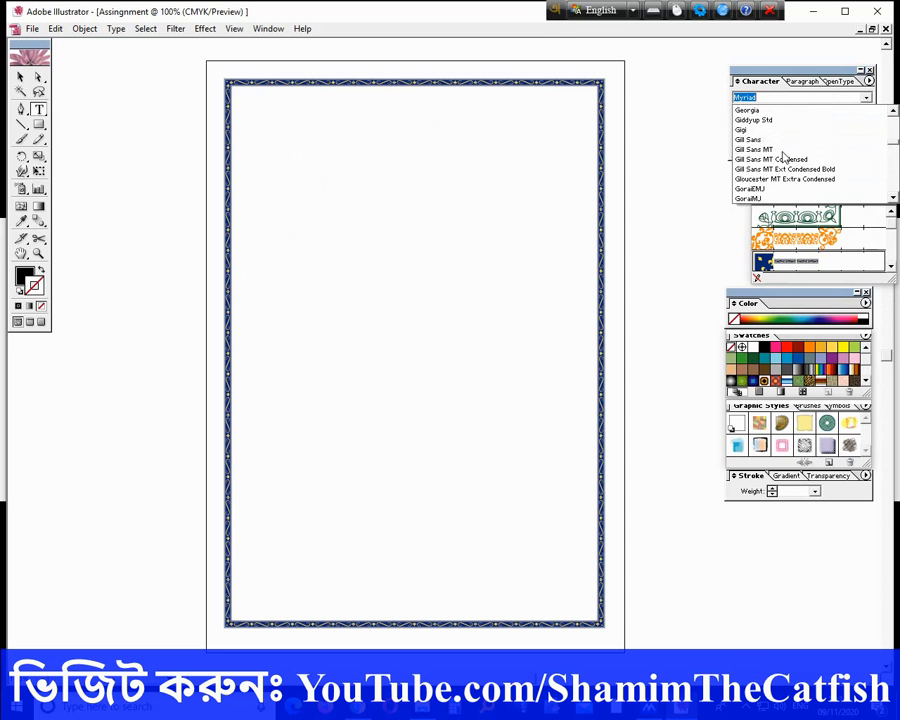
scroll(783, 155, "down", 5)
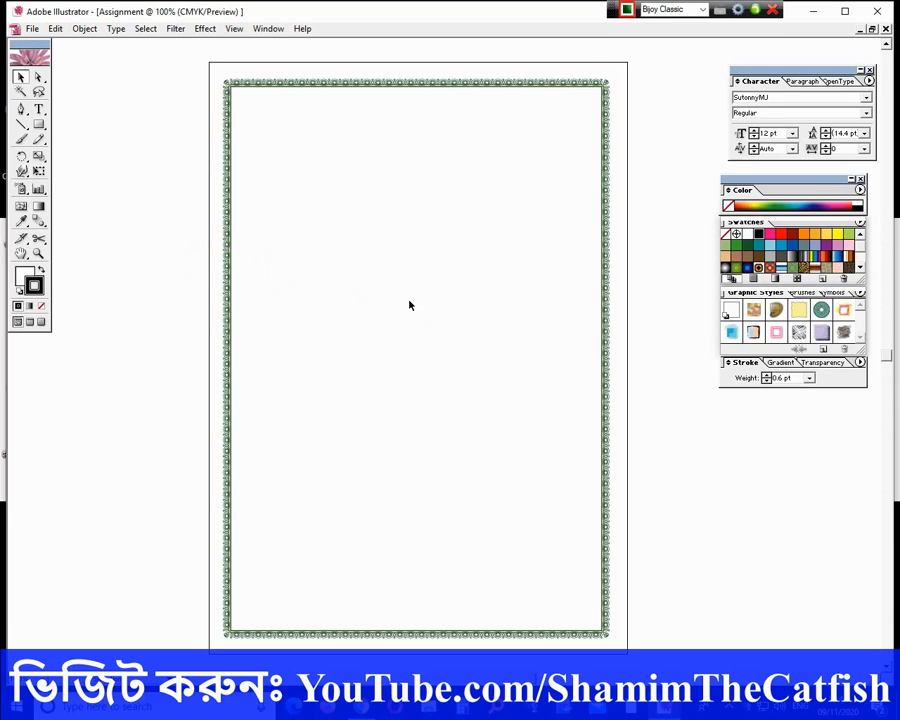
Step: Enlarge the green-bordered Assignment page to 150% and frame its upper part in the view
left_click(37, 257)
left_click(401, 231)
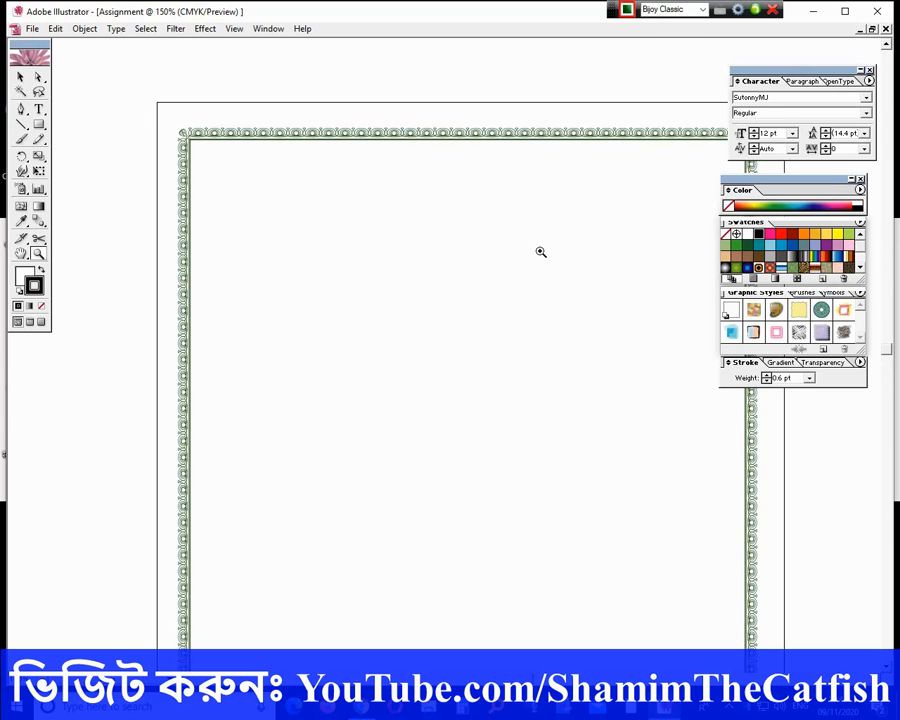
key("v")
left_click(866, 677)
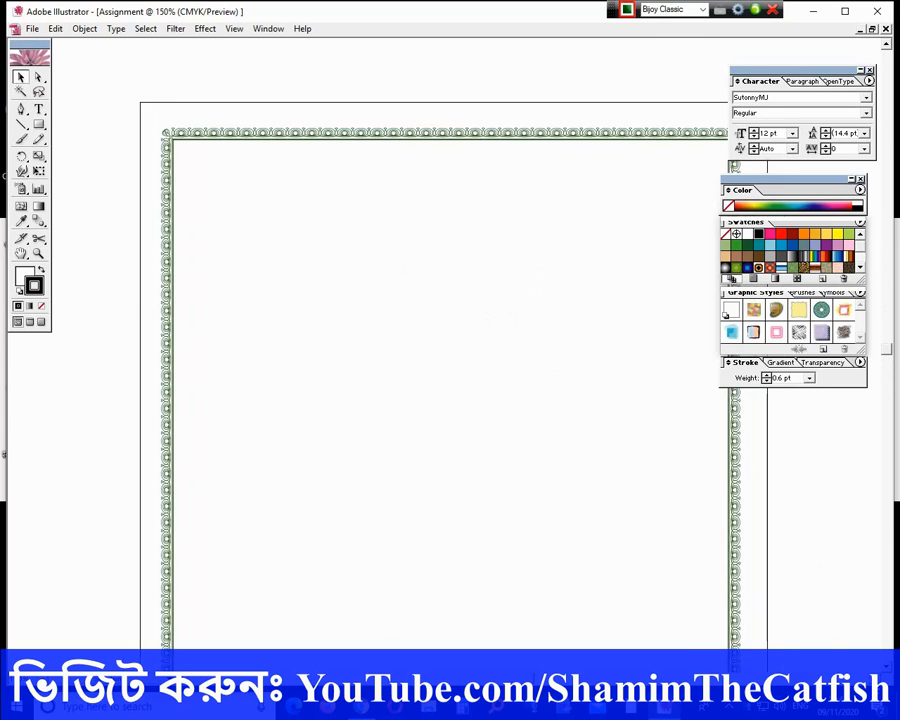
left_click(866, 677)
left_click(866, 677)
left_click(866, 677)
left_click(866, 677)
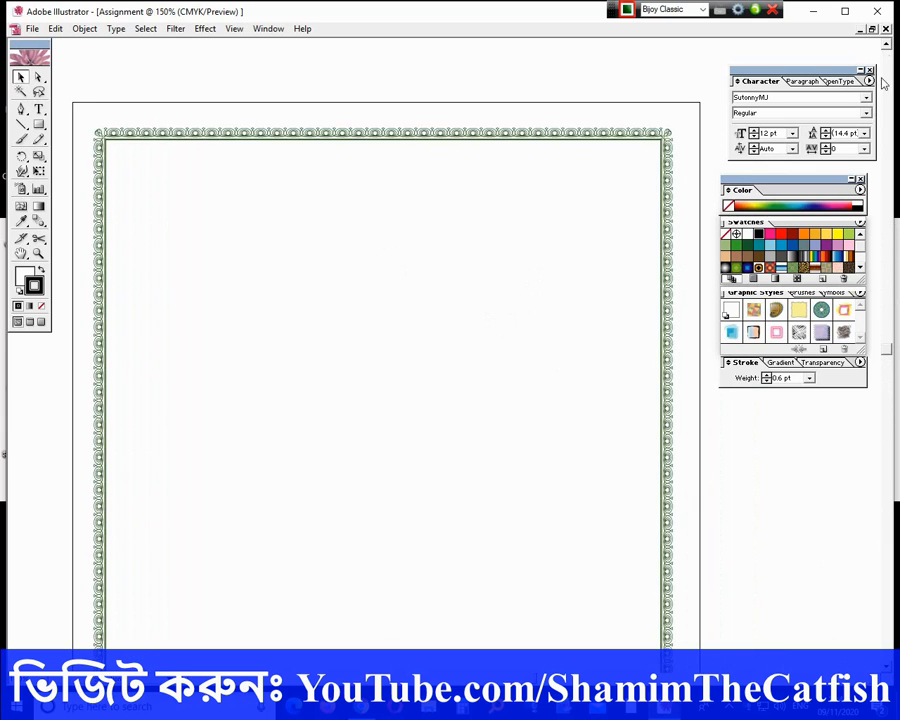
left_click(886, 45)
left_click(886, 45)
left_click(886, 45)
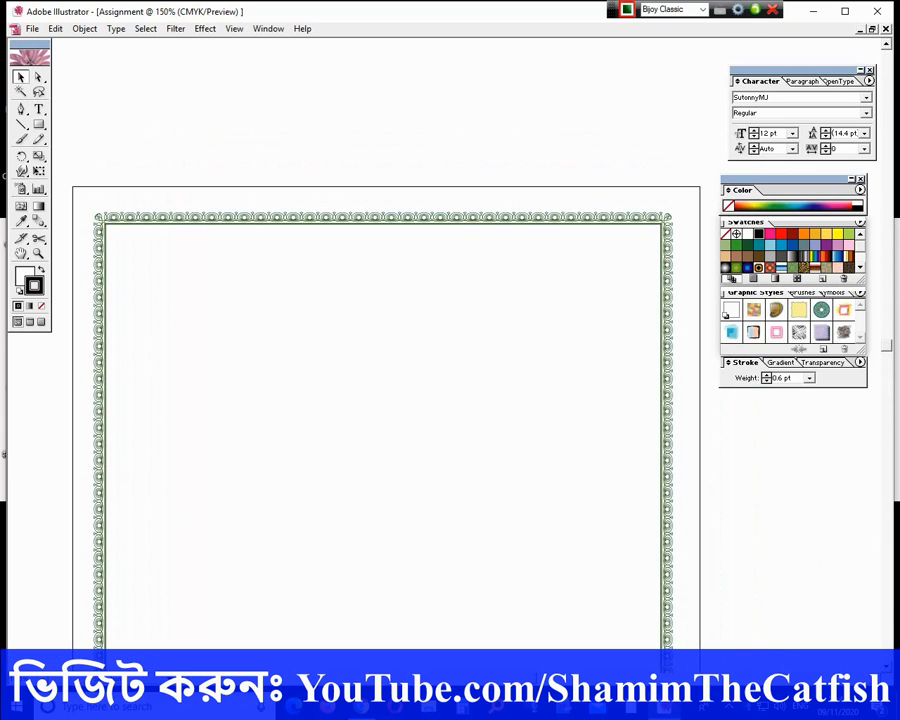
left_click(886, 668)
left_click(886, 668)
left_click(886, 668)
left_click(886, 668)
left_click(886, 668)
left_click(886, 668)
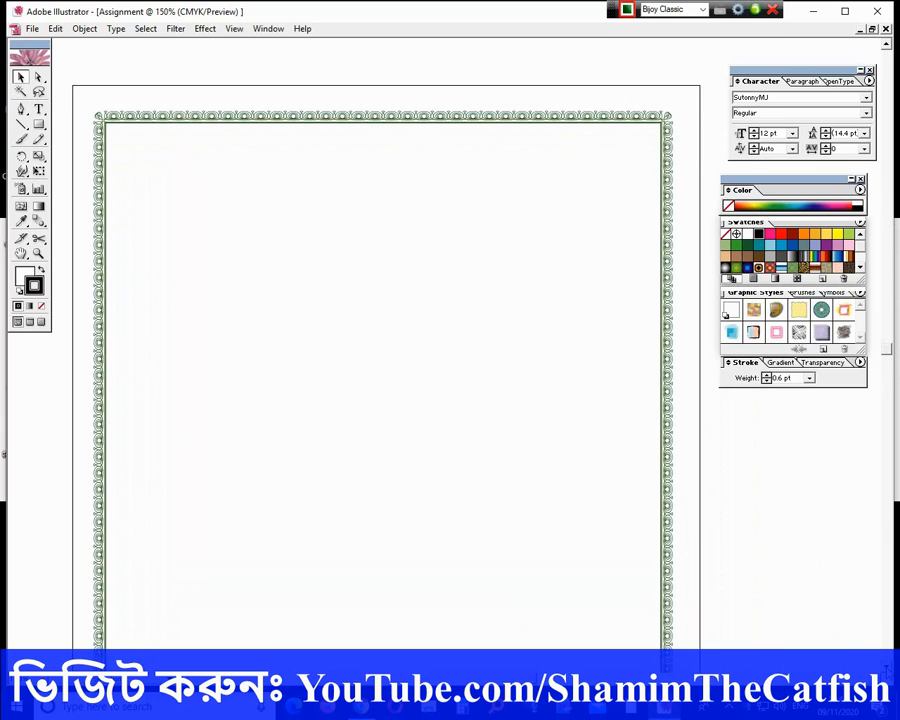
left_click(886, 668)
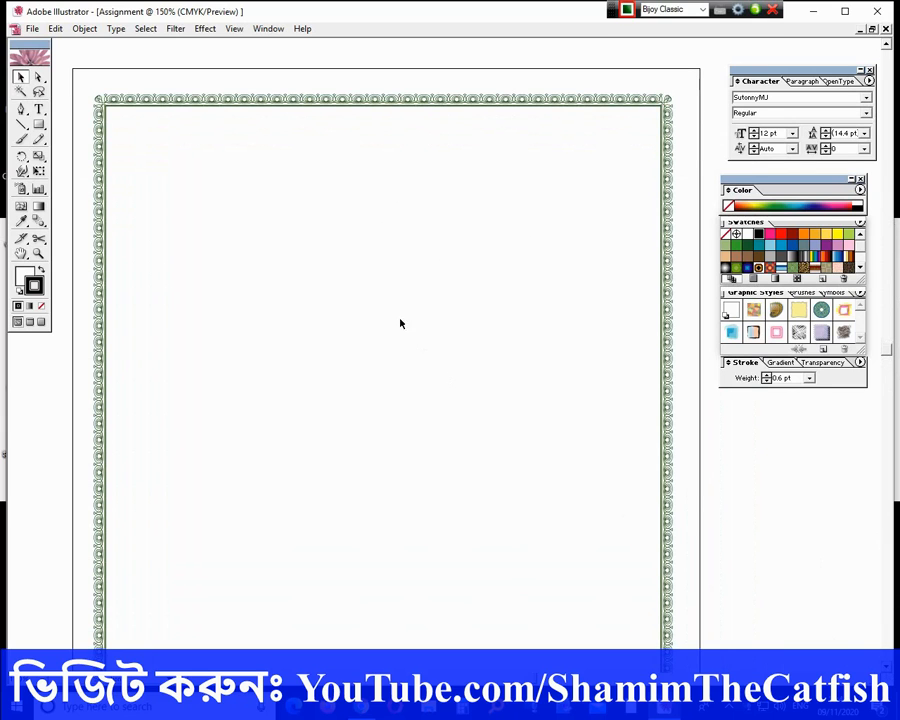
Step: Add the text line "পাঁচলিয়া মাধ্যমিক বিদ্যালয়" in the upper part of the page inside the green border
left_click(39, 109)
left_click(226, 179)
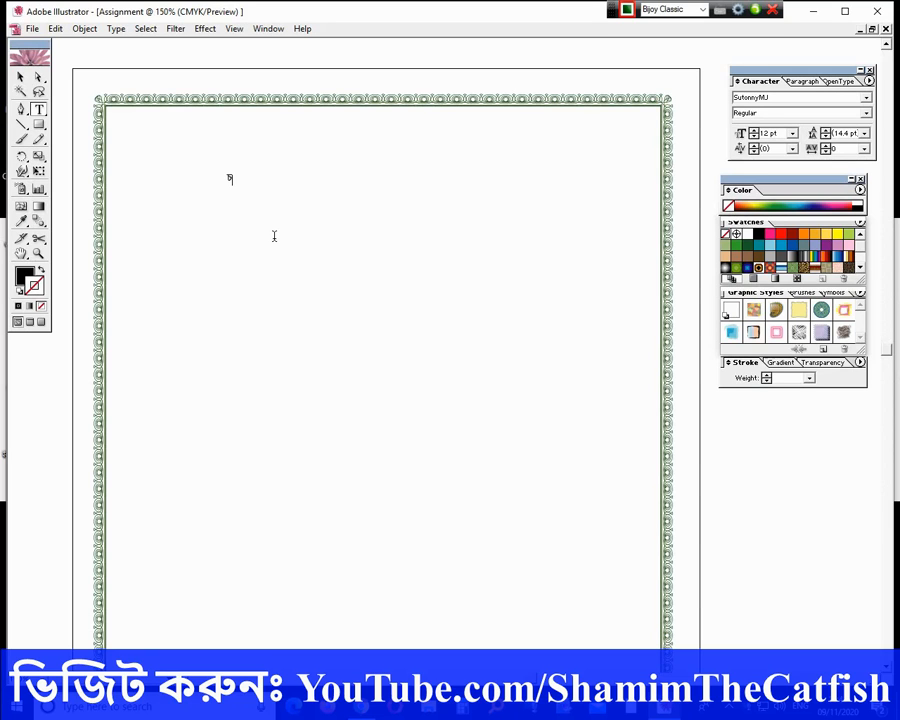
type("এস")
type("য়")
type("া মাধ্যমিক বিদ্যালয়")
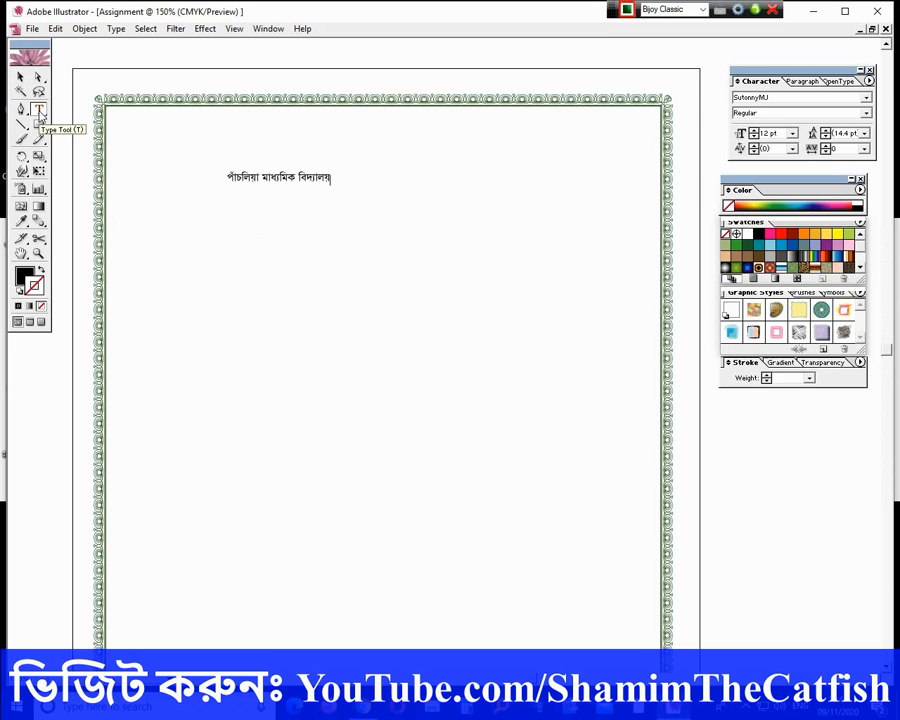
Step: Enlarge the school name to about 51 pt and centre it near the top inside the green border
left_click(20, 78)
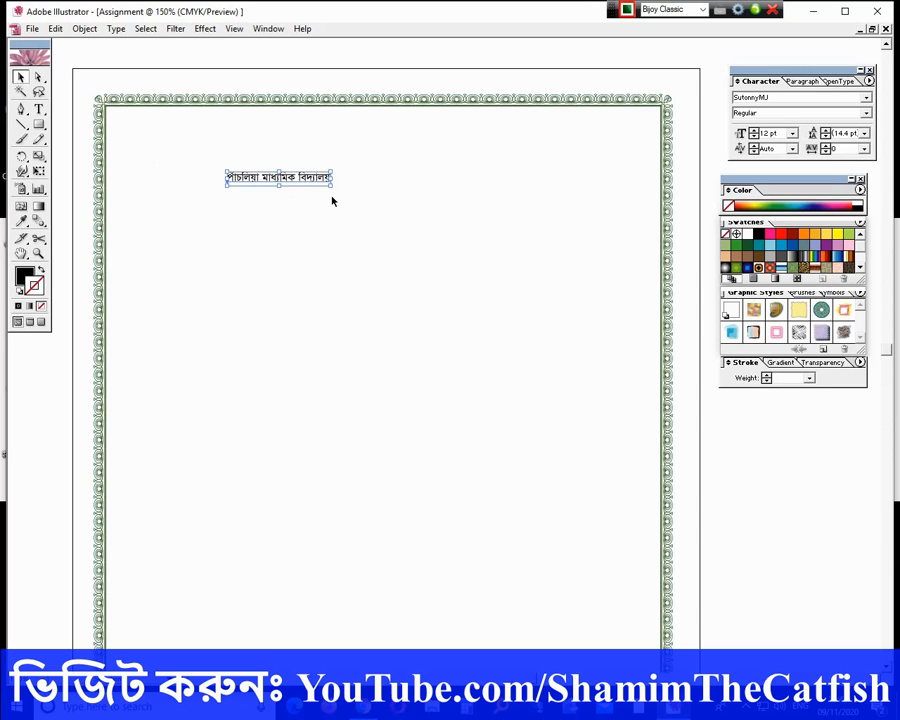
left_click_drag(333, 187, 502, 232)
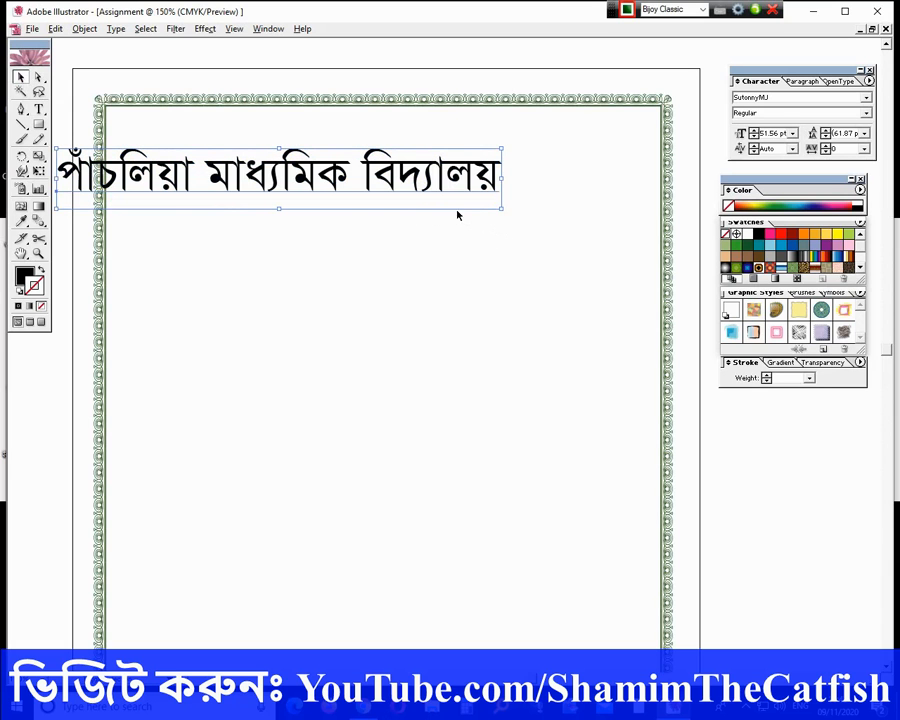
left_click_drag(394, 172, 487, 185)
left_click_drag(483, 186, 487, 154)
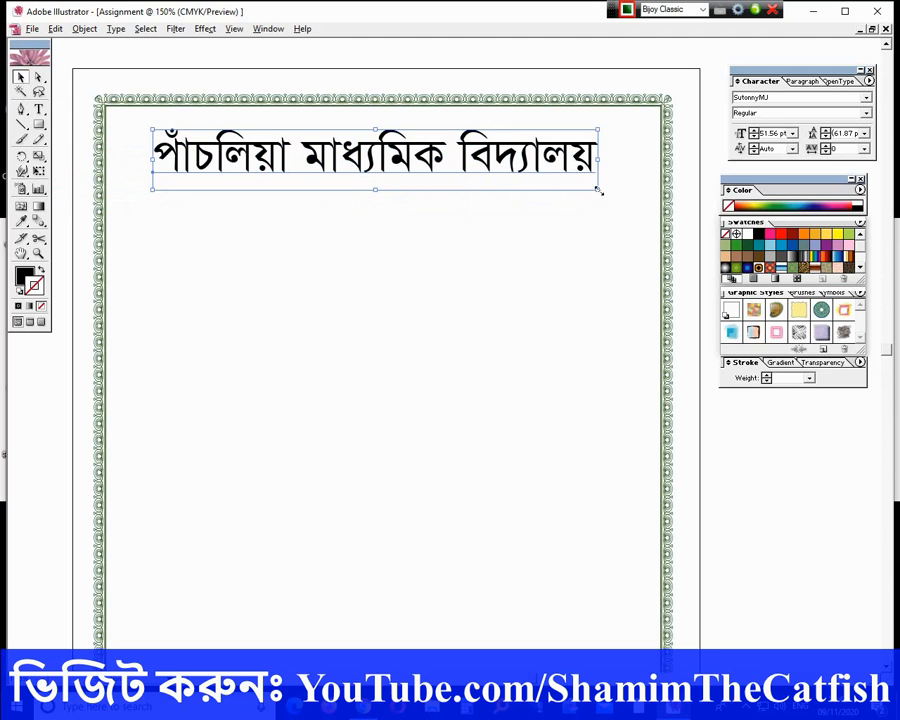
mouse_move(606, 198)
left_mouse_down()
mouse_move(674, 237)
mouse_move(598, 189)
left_mouse_up()
left_click_drag(433, 166, 431, 175)
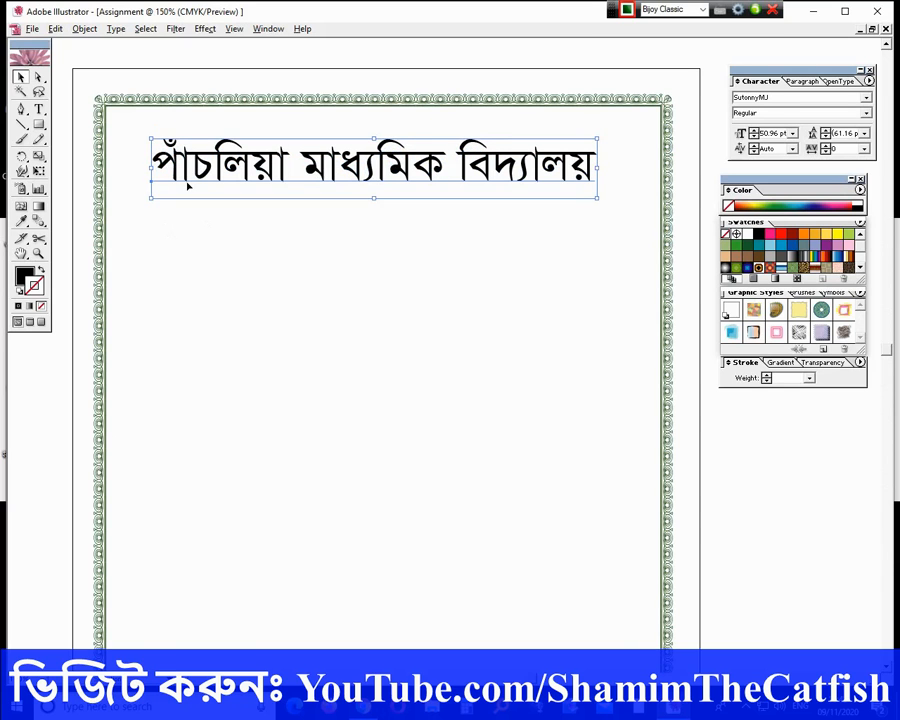
left_click(358, 237)
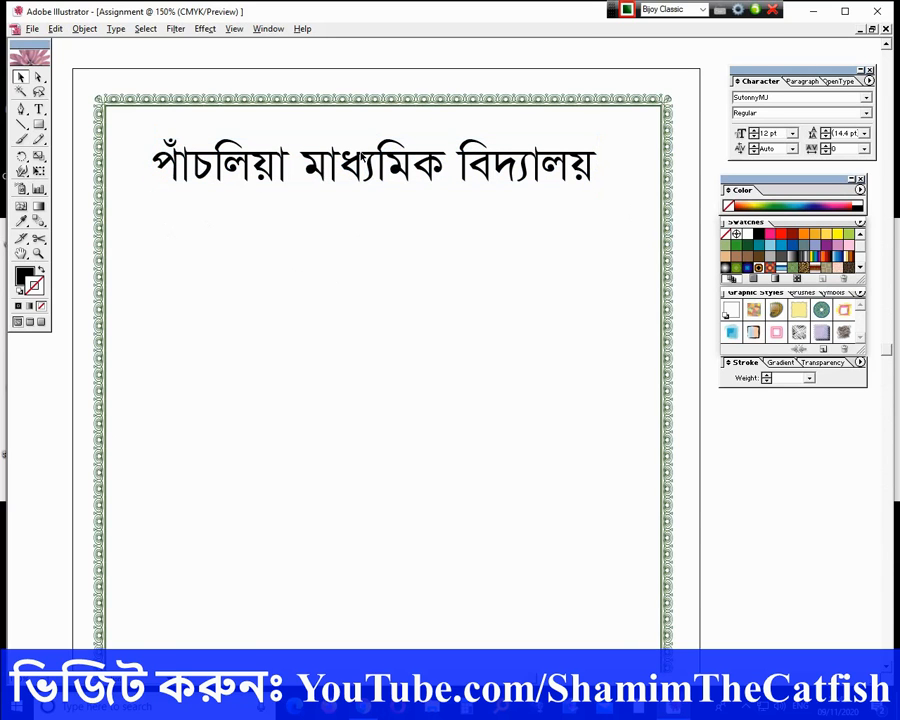
left_click(359, 167)
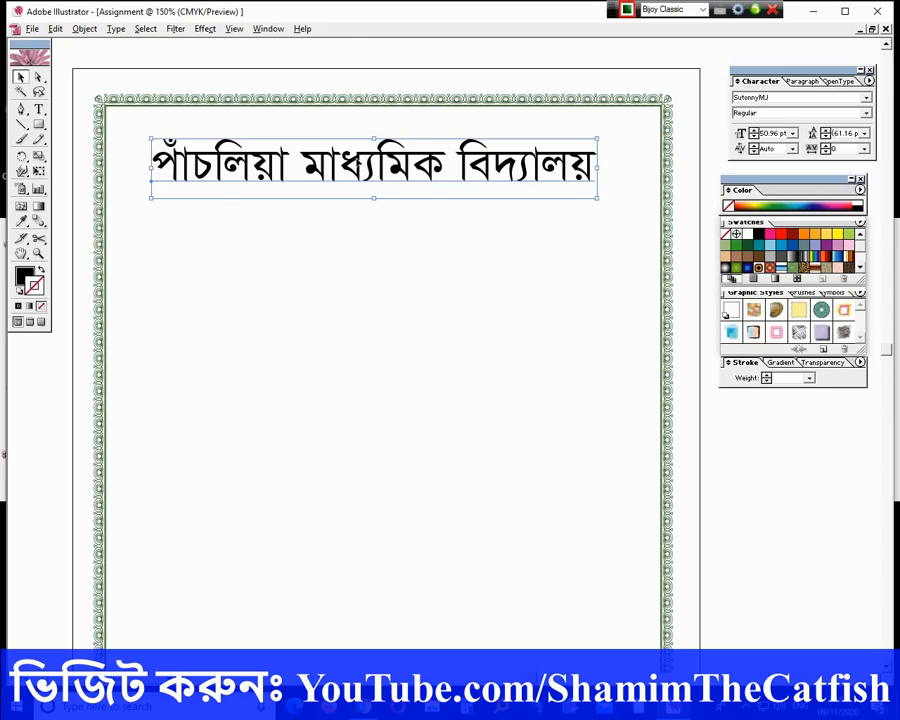
left_click(205, 28)
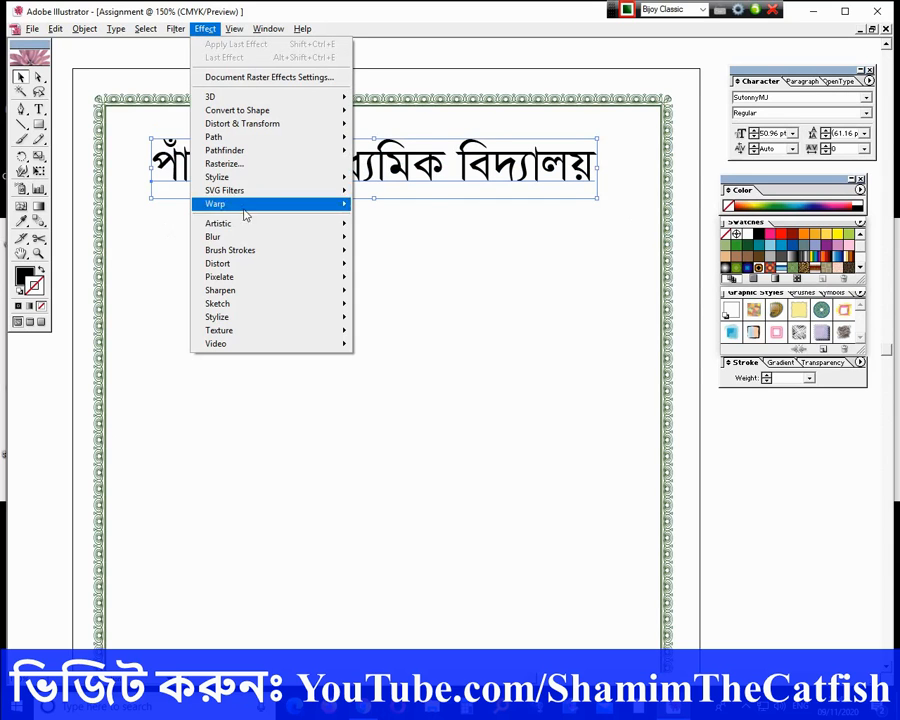
mouse_move(247, 210)
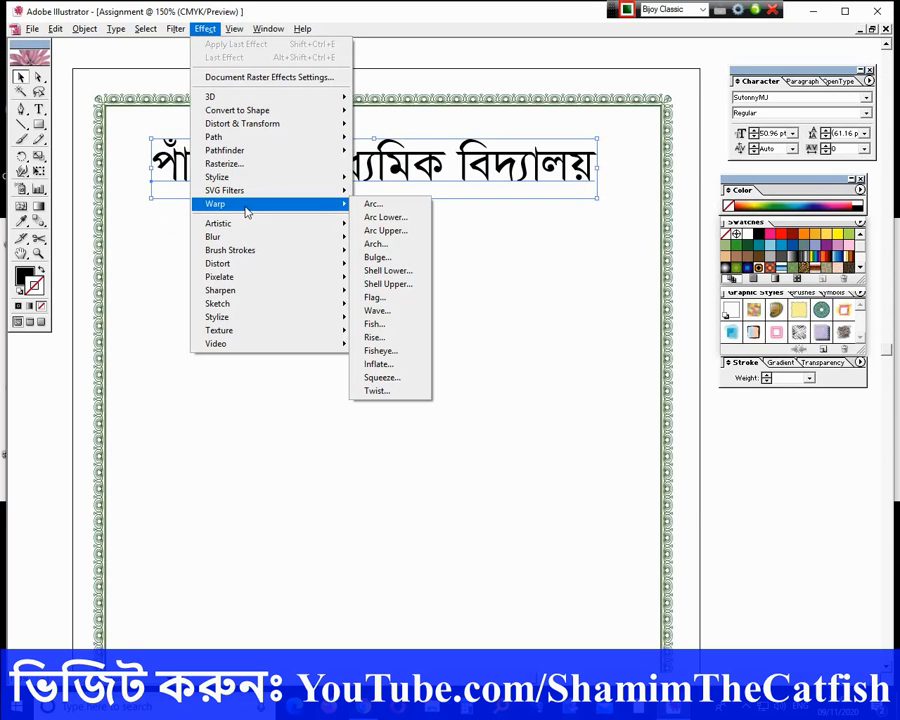
left_click(382, 206)
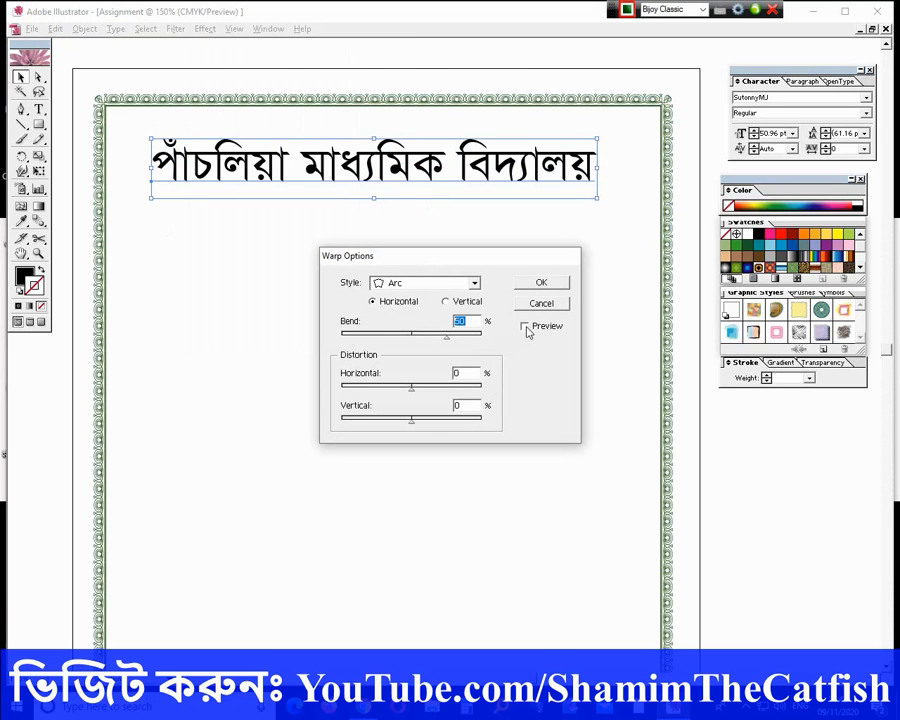
left_click(525, 327)
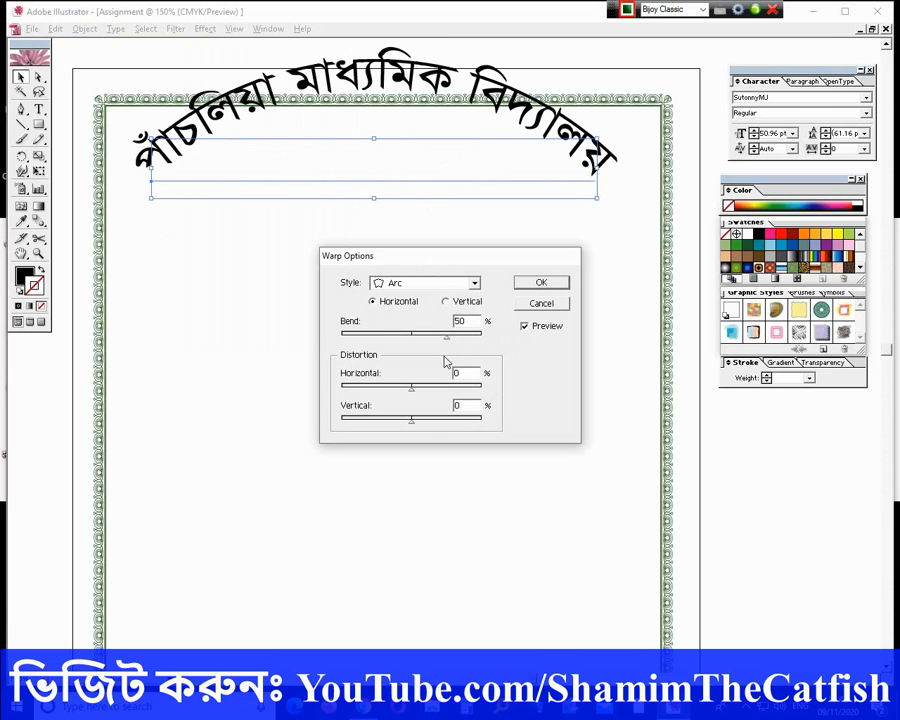
left_click(541, 303)
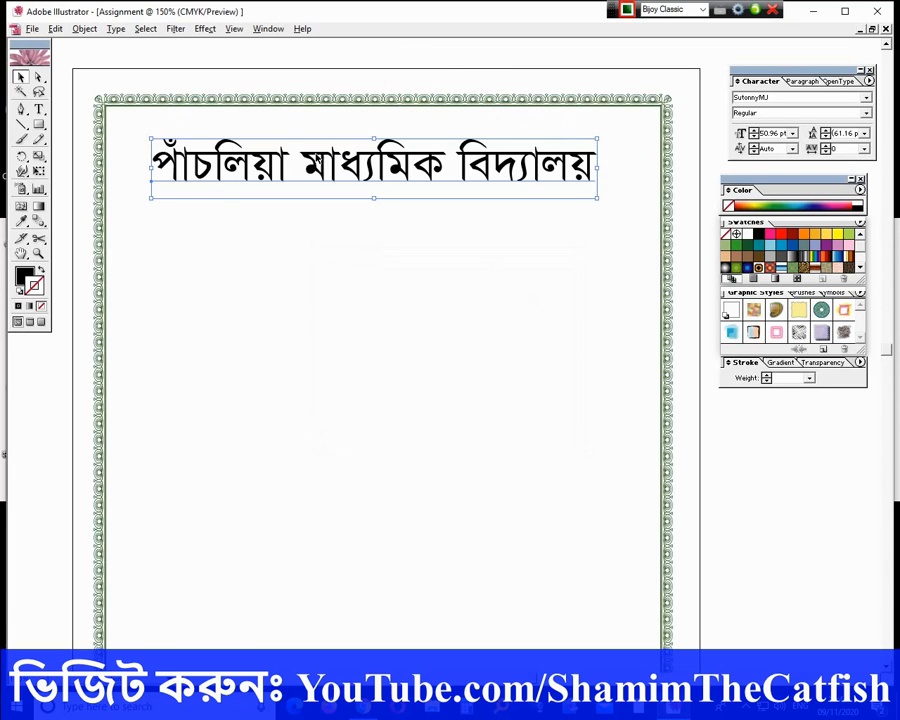
Step: Apply an Arc warp to the school name with a horizontal bend of 50%
left_click(205, 28)
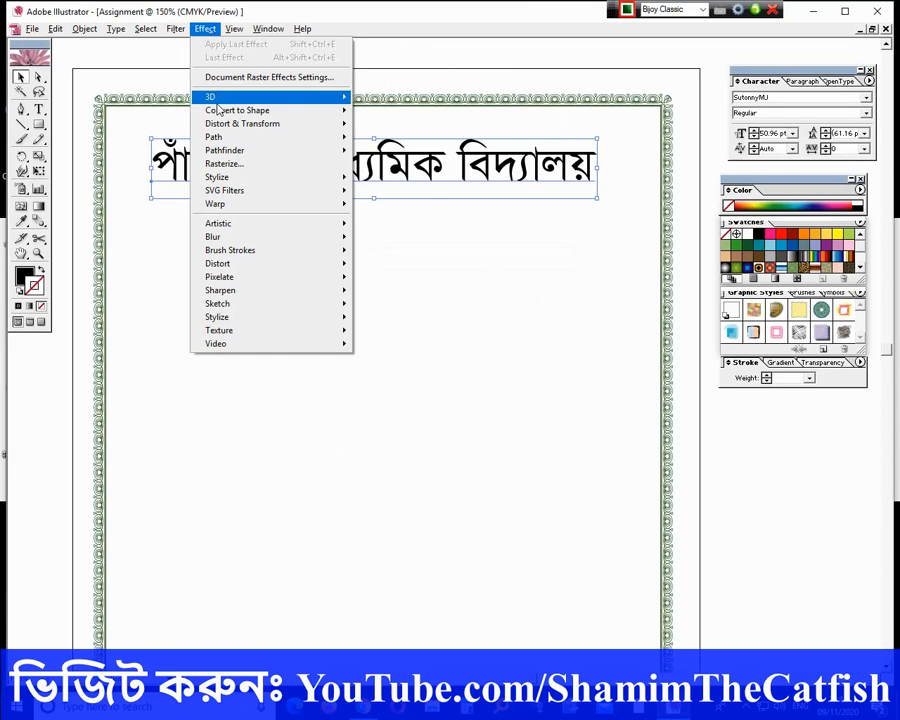
mouse_move(237, 211)
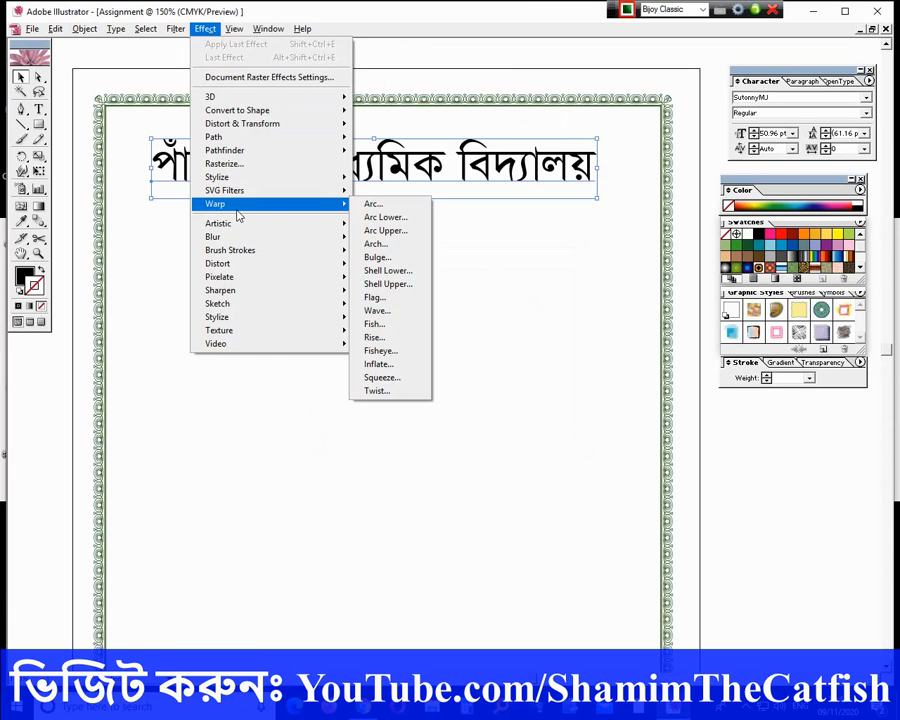
left_click(371, 204)
left_click(526, 328)
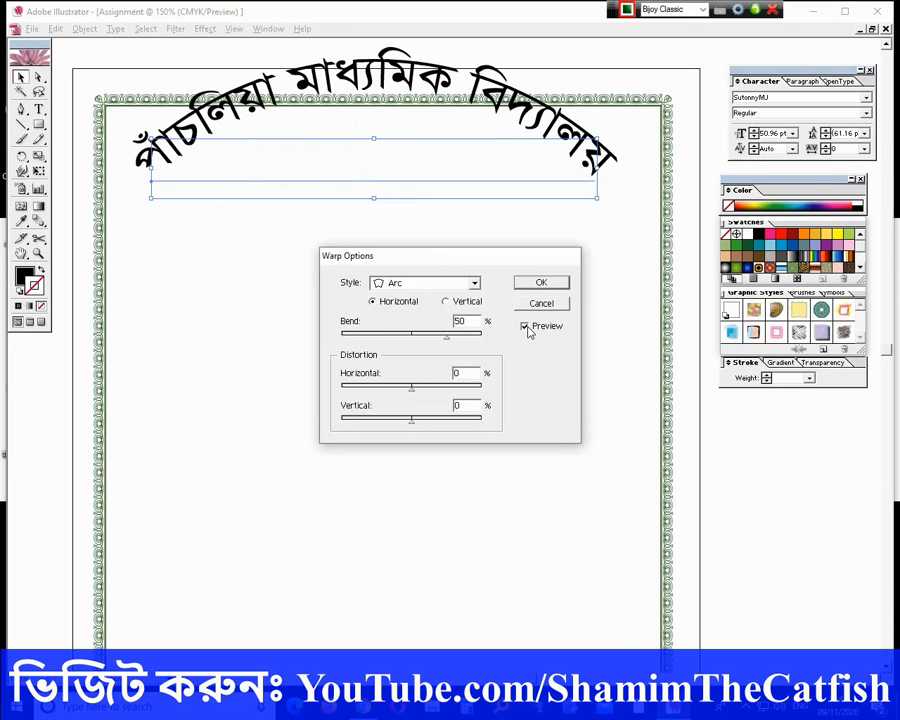
left_click(552, 283)
Step: Move the arched school name down inside the border and nudge it slightly right until it sits centred below the top edge
left_click_drag(377, 178, 384, 250)
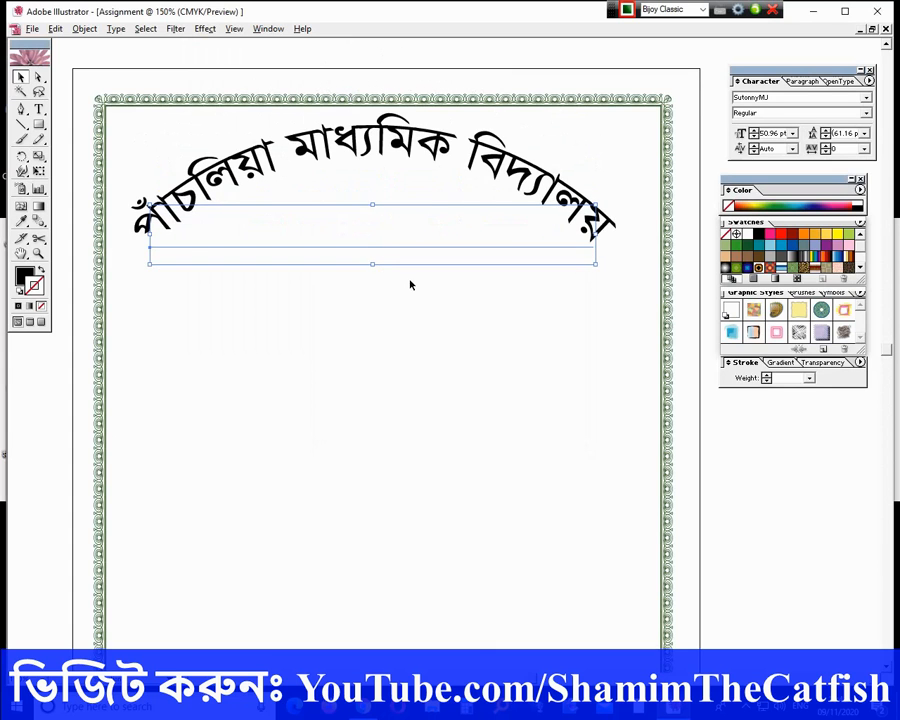
key("Down")
key("Down")
key("Down")
key("Down")
key("Down")
key("Down")
key("Down")
key("Down")
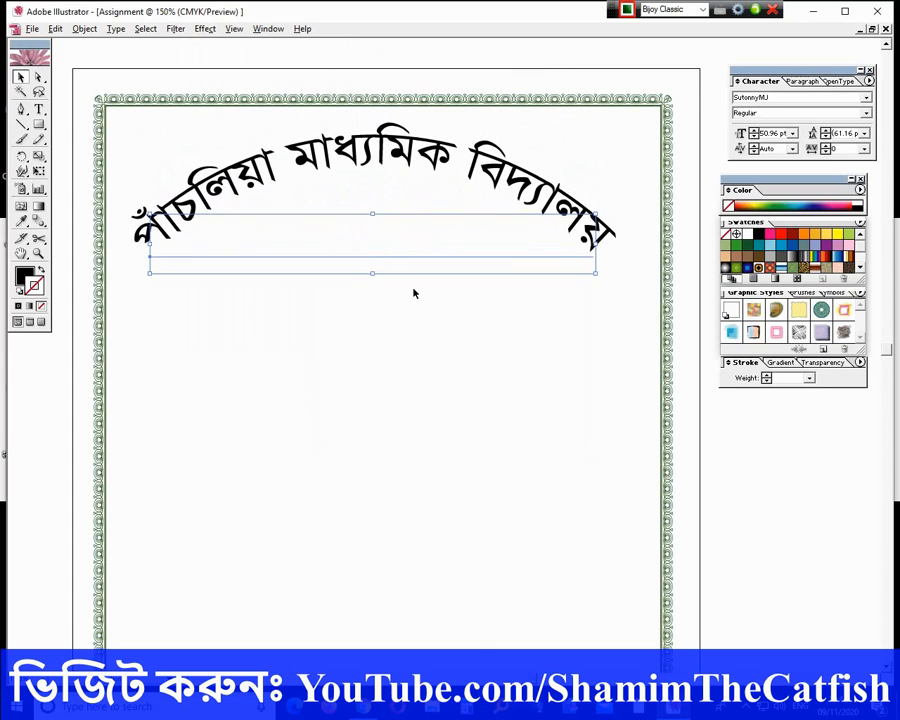
key("Right")
key("Right")
key("Right")
key("Right")
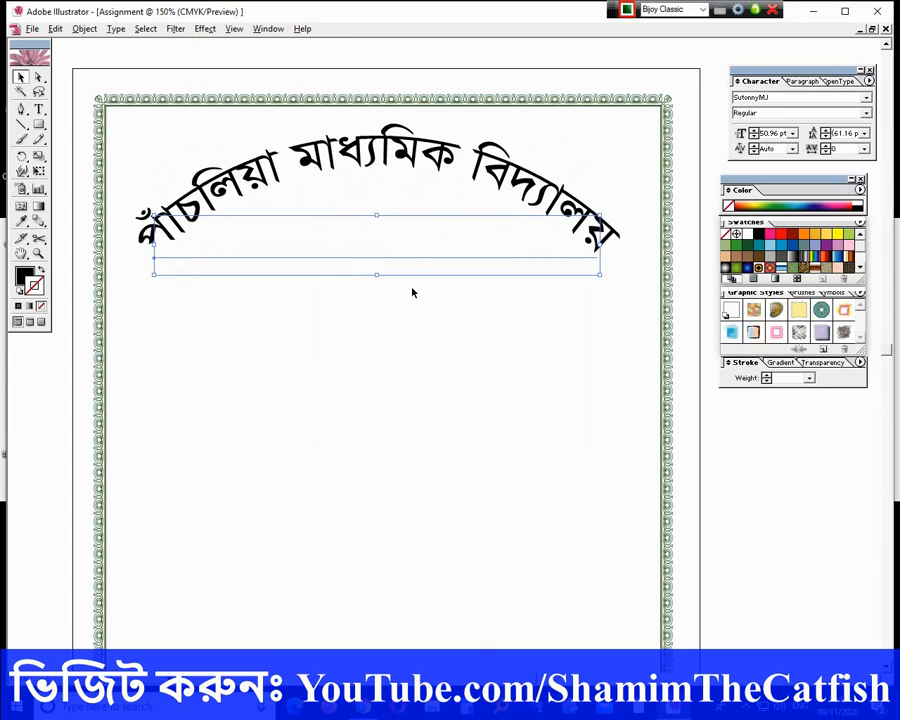
key("Up")
key("Up")
key("Up")
key("Up")
key("Up")
key("Up")
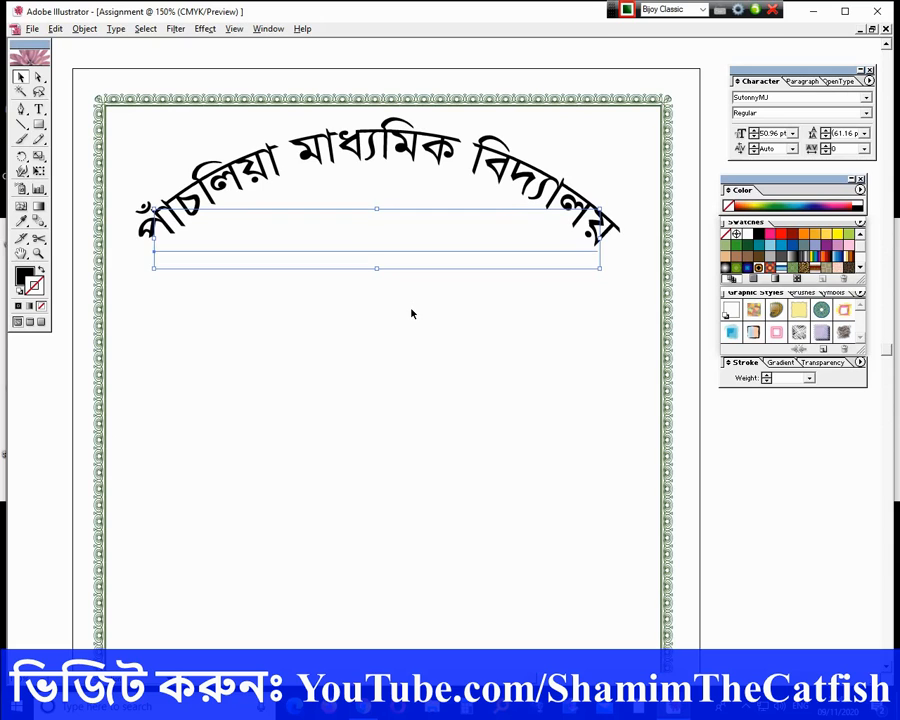
left_click(411, 314)
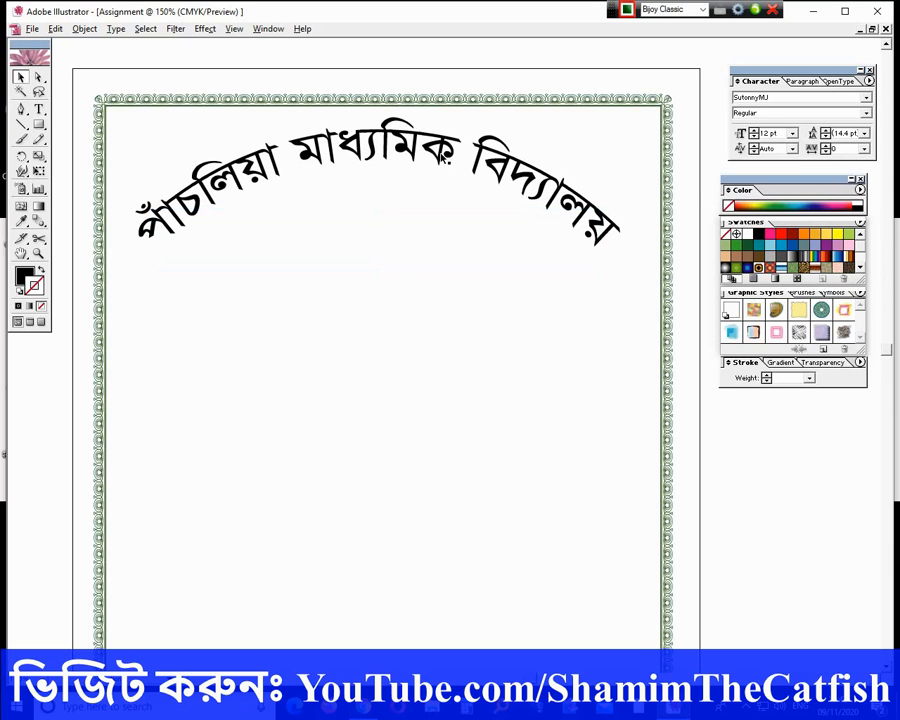
left_click(441, 156)
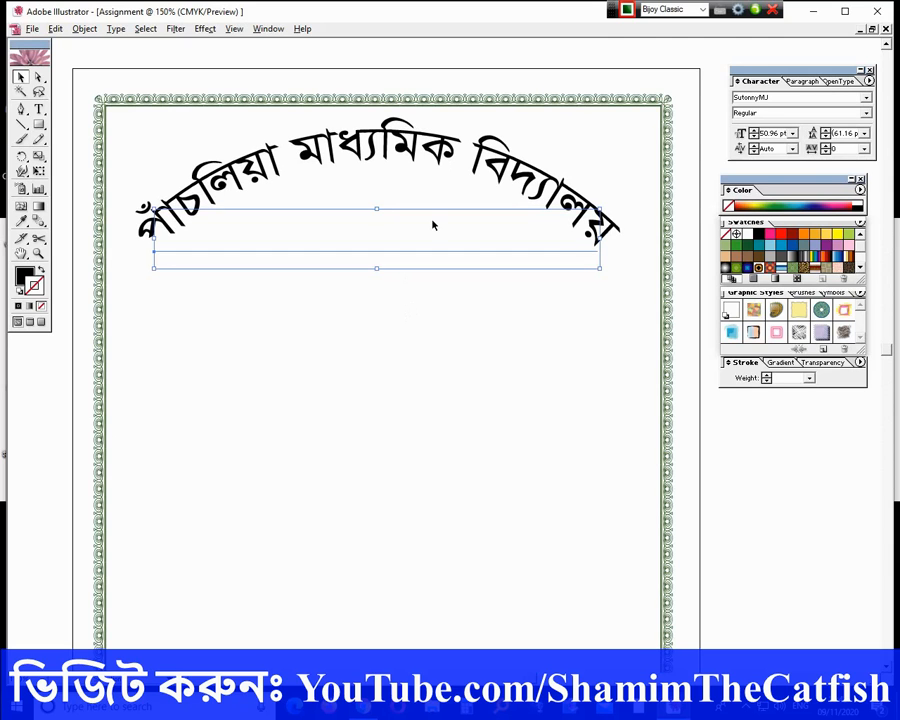
left_click(410, 302)
Step: Add a new text line with the school's address in Bangla below the arched school name
left_click(37, 110)
left_click(278, 289)
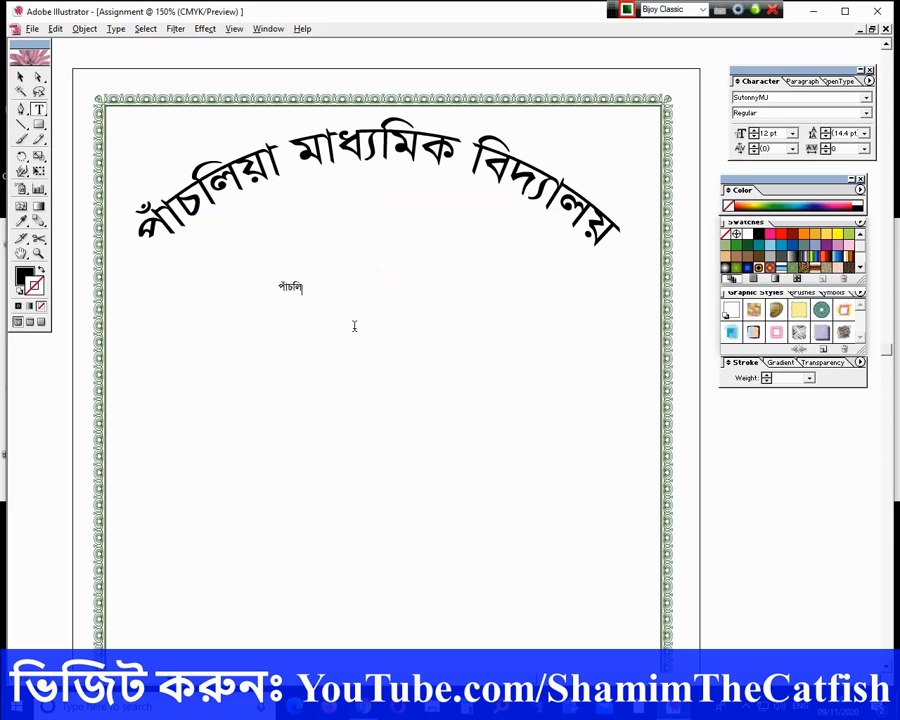
type("পাঁচলিয়া, দোড়া")
type(", কোটি")
type("চন্")
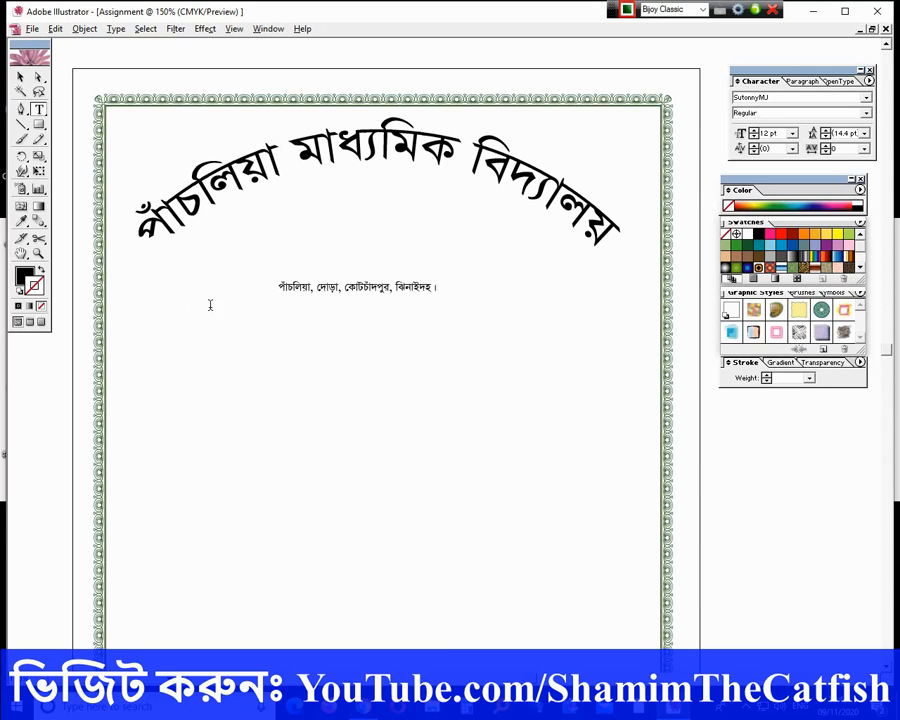
Step: Close and reopen the Character palette and set the arched school name to 48 pt
left_click(20, 77)
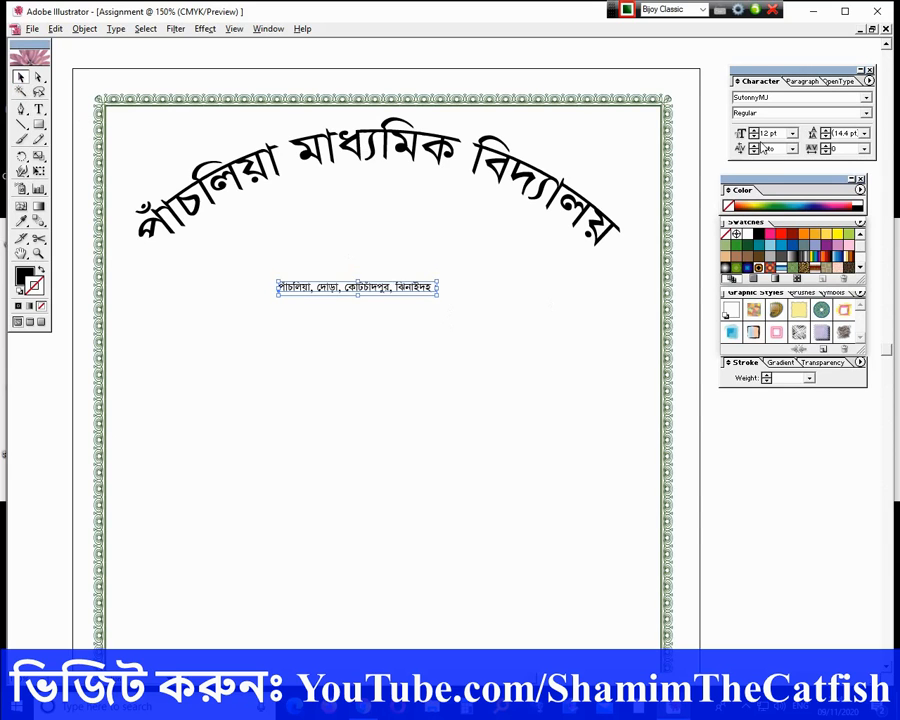
left_click(268, 29)
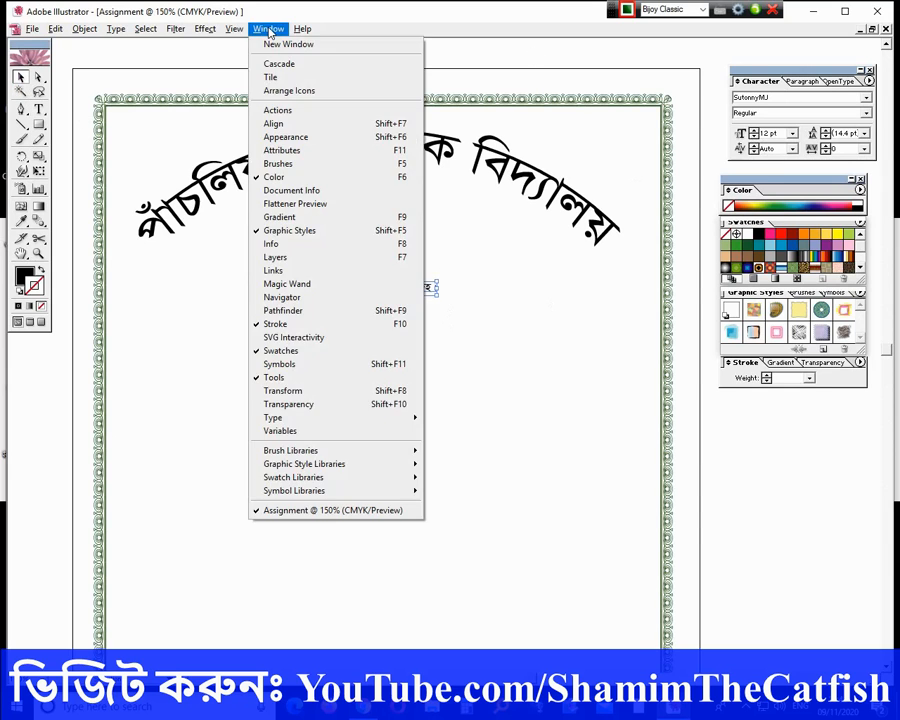
left_click(536, 226)
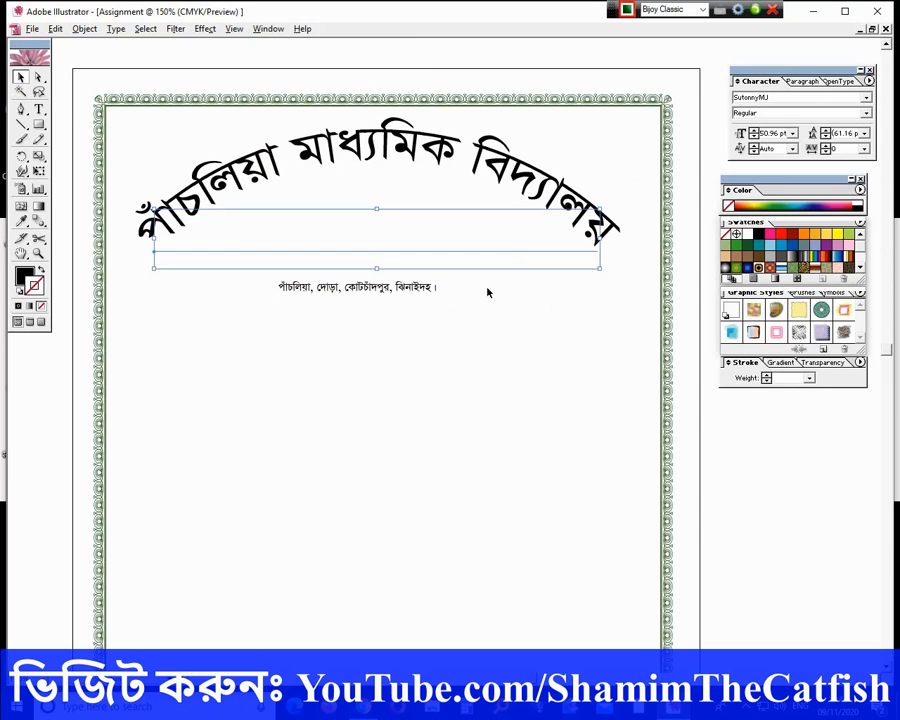
left_click(869, 71)
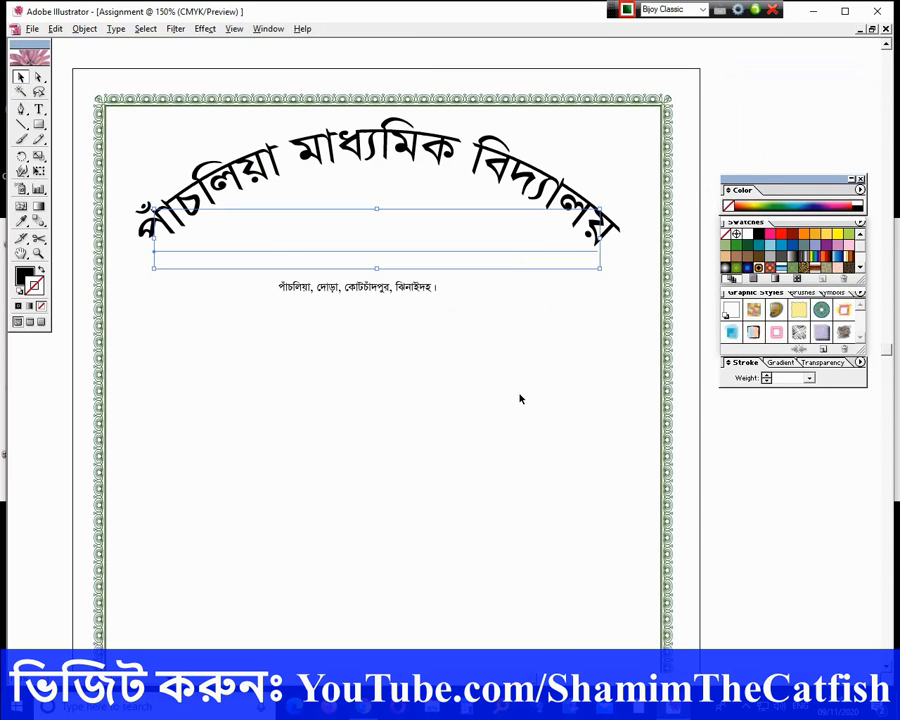
key("ctrl+t")
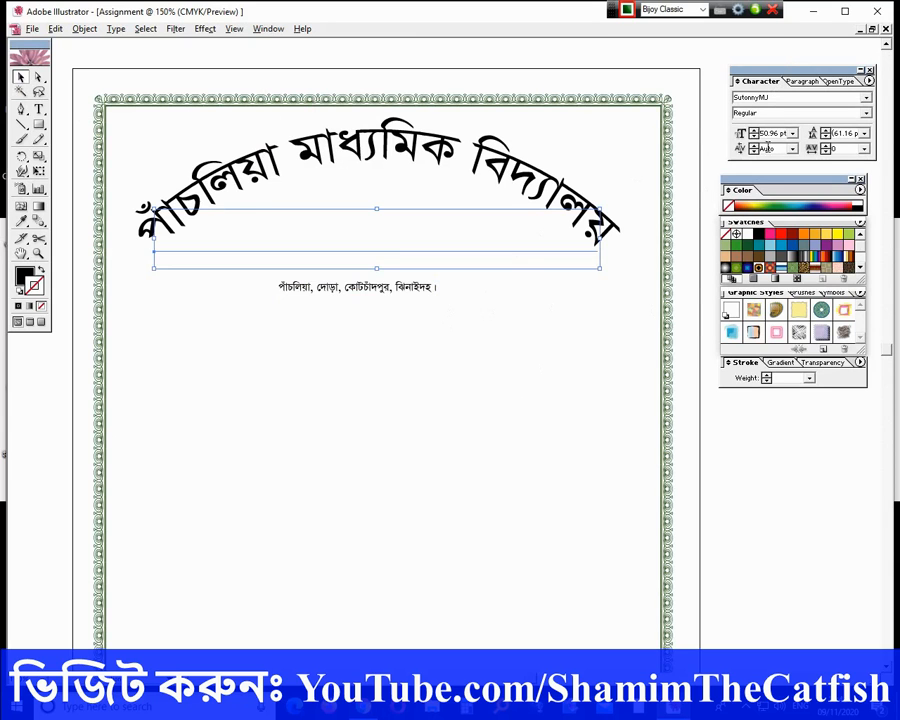
left_click(754, 137)
left_click(754, 137)
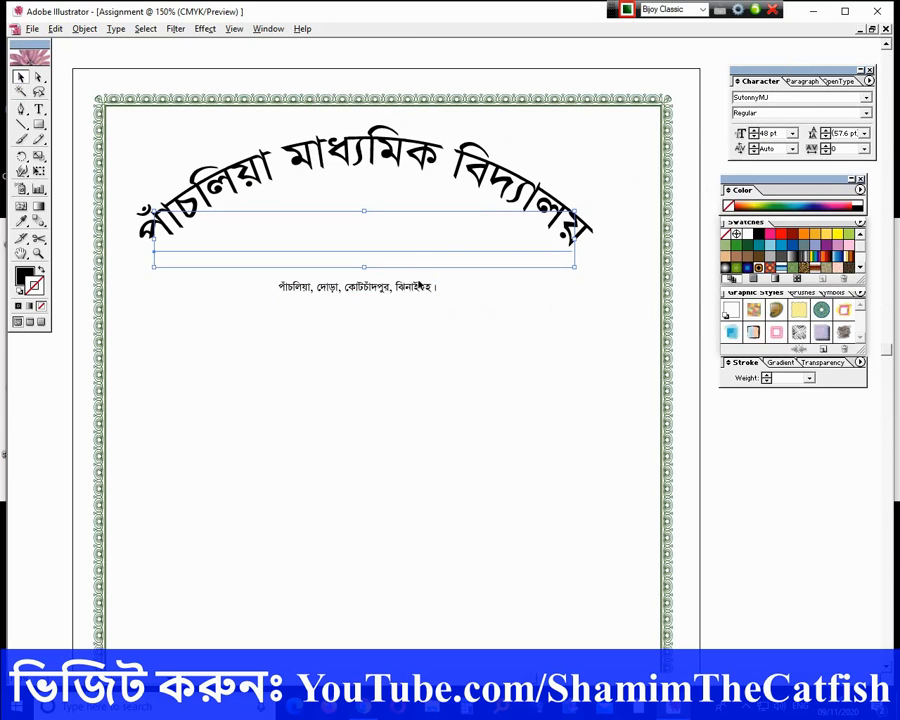
Step: Set the address line to 22 pt and centre it beneath the arched school name
left_click(417, 287)
left_click(754, 137)
left_click(754, 131)
left_click(754, 131)
left_click(754, 131)
left_click(754, 131)
left_click(754, 131)
left_click(754, 131)
left_click_drag(466, 287, 422, 269)
Step: Nudge the arched school name right to centre it and enlarge it to about 49 pt
left_click(516, 190)
left_click(519, 193)
key("Right")
key("Right")
key("Right")
key("Right")
key("Right")
key("Right")
key("Right")
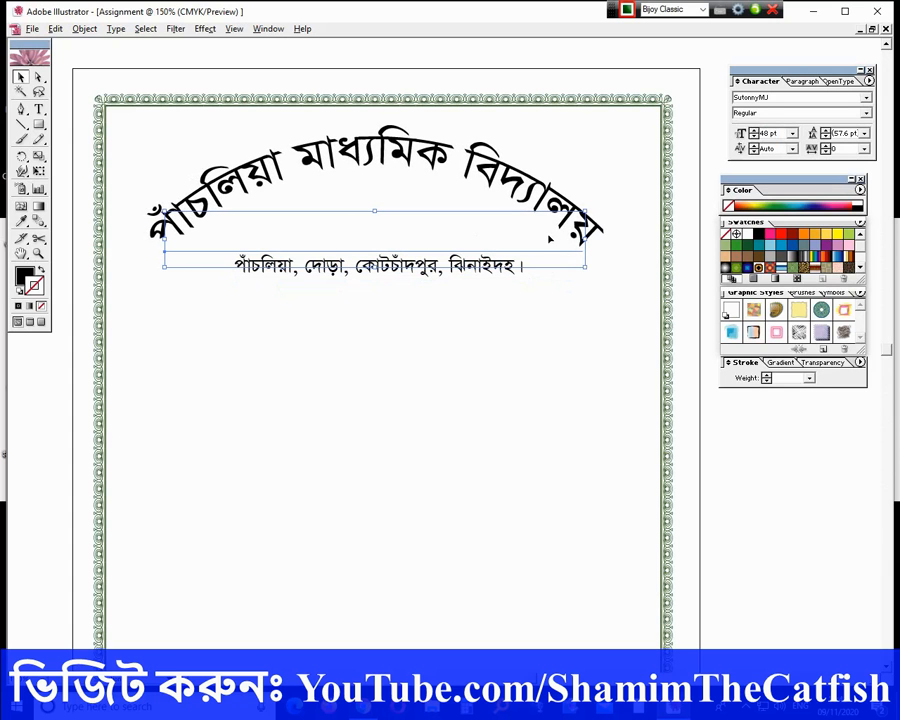
mouse_move(586, 266)
left_mouse_down()
mouse_move(596, 288)
mouse_move(583, 268)
left_mouse_up()
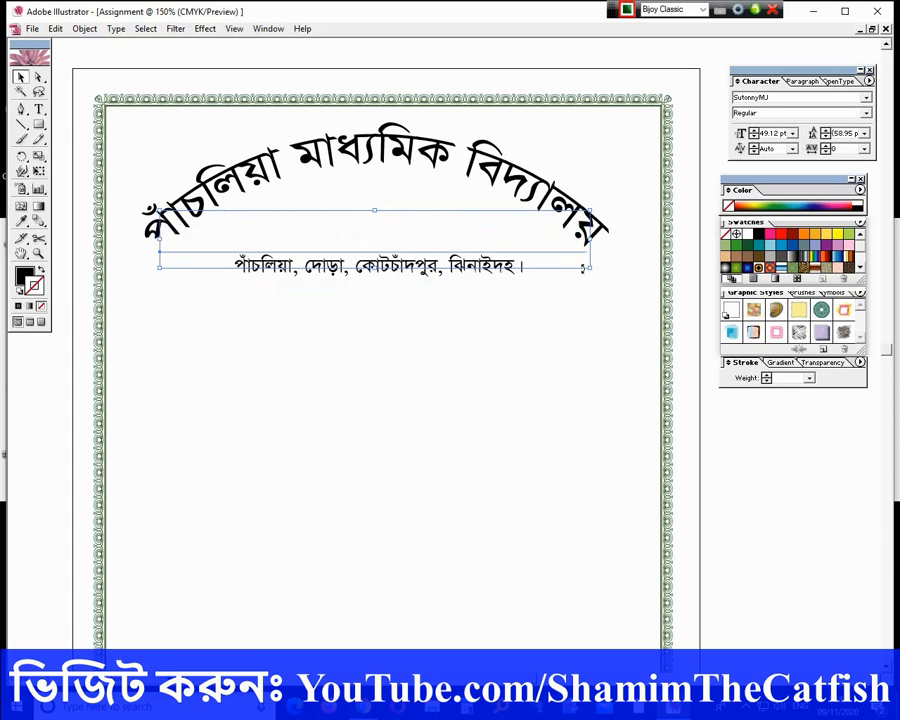
Step: Move the address line up into the space under the arch of the school name
left_click(492, 293)
left_click(406, 270)
left_click_drag(406, 270, 395, 241)
left_click(527, 390)
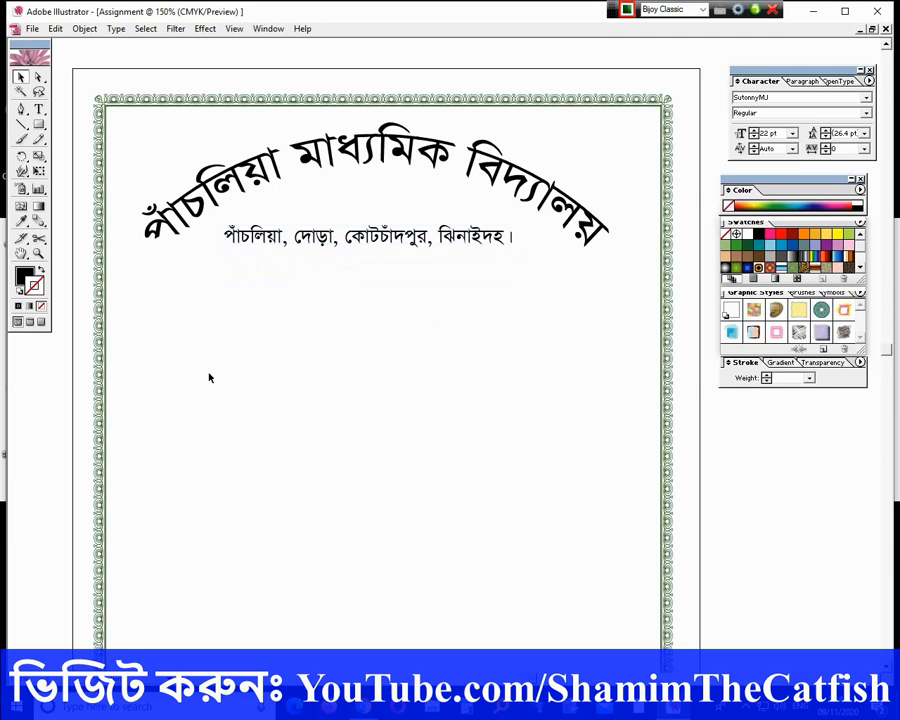
Step: Draw a horizontal line with a 2 pt stroke across the page below the address line and move it slightly up
left_click(20, 124)
left_click_drag(129, 310, 629, 320)
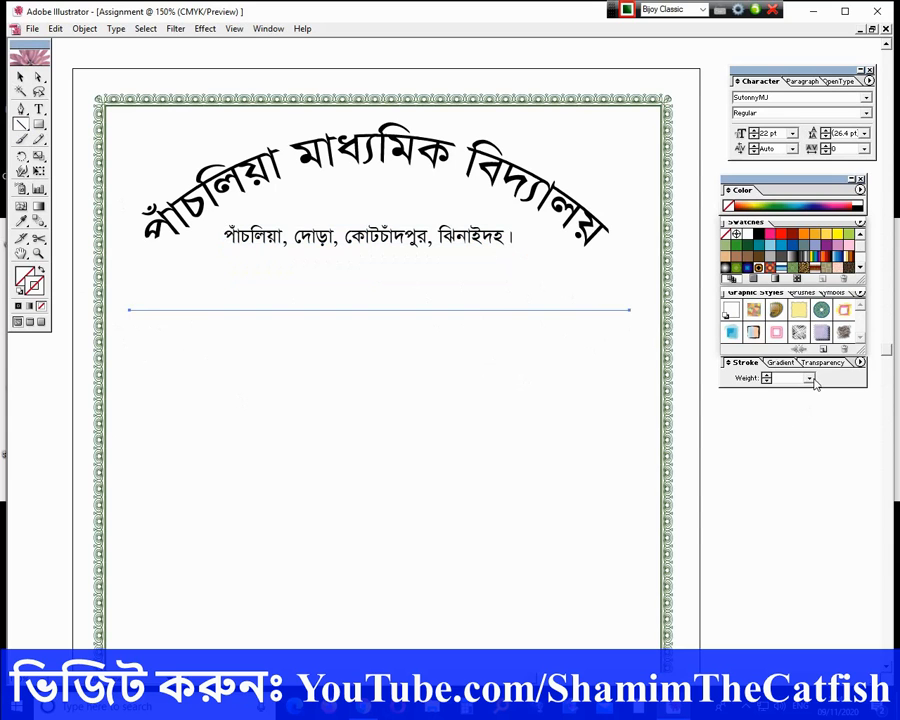
left_click(810, 379)
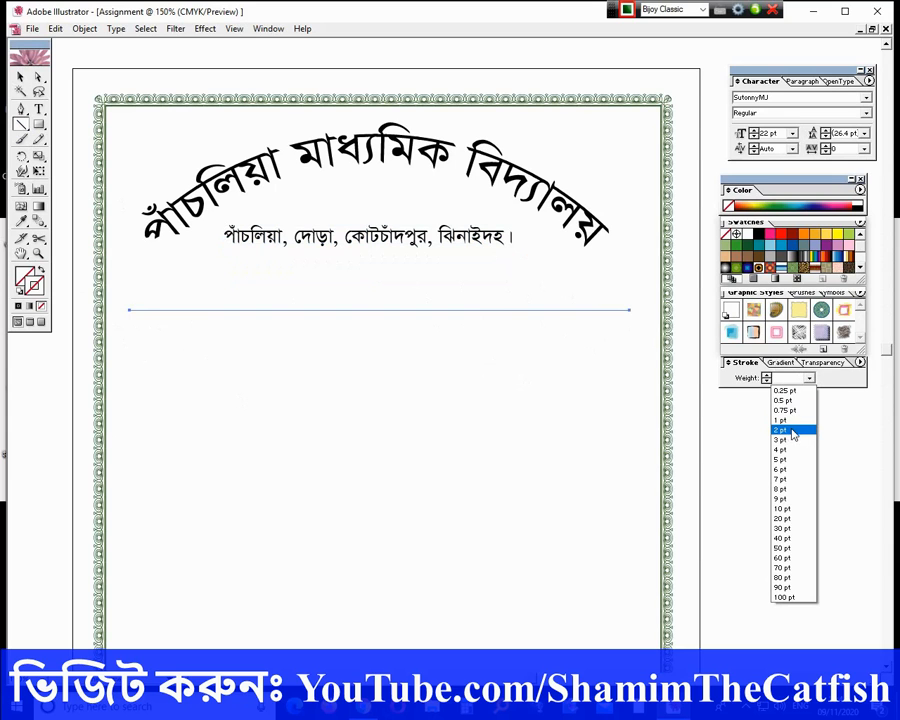
left_click(793, 432)
left_click(19, 77)
left_click(178, 384)
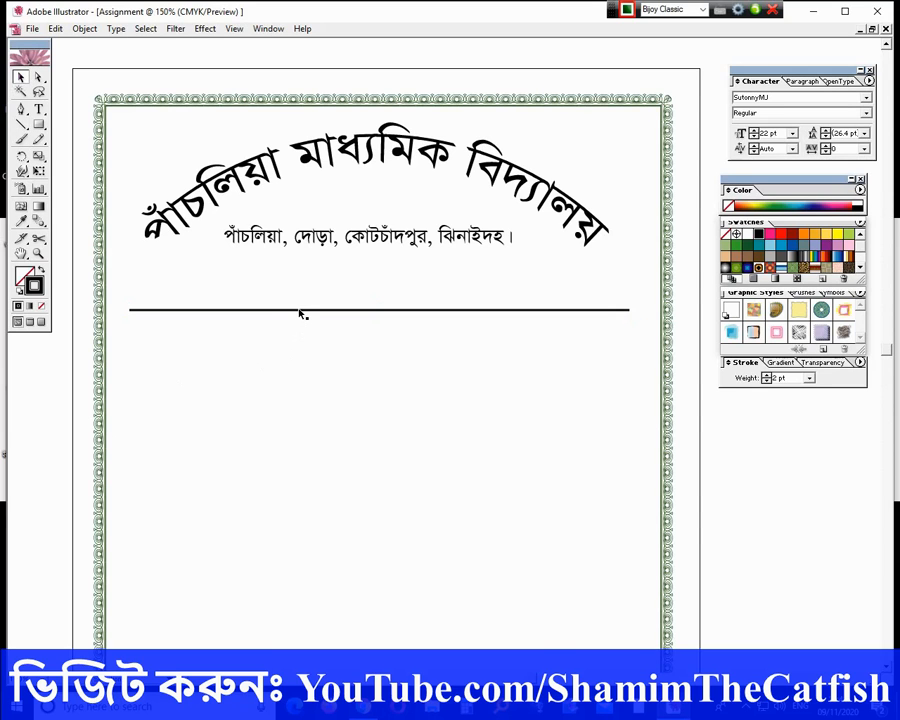
left_click_drag(300, 312, 300, 299)
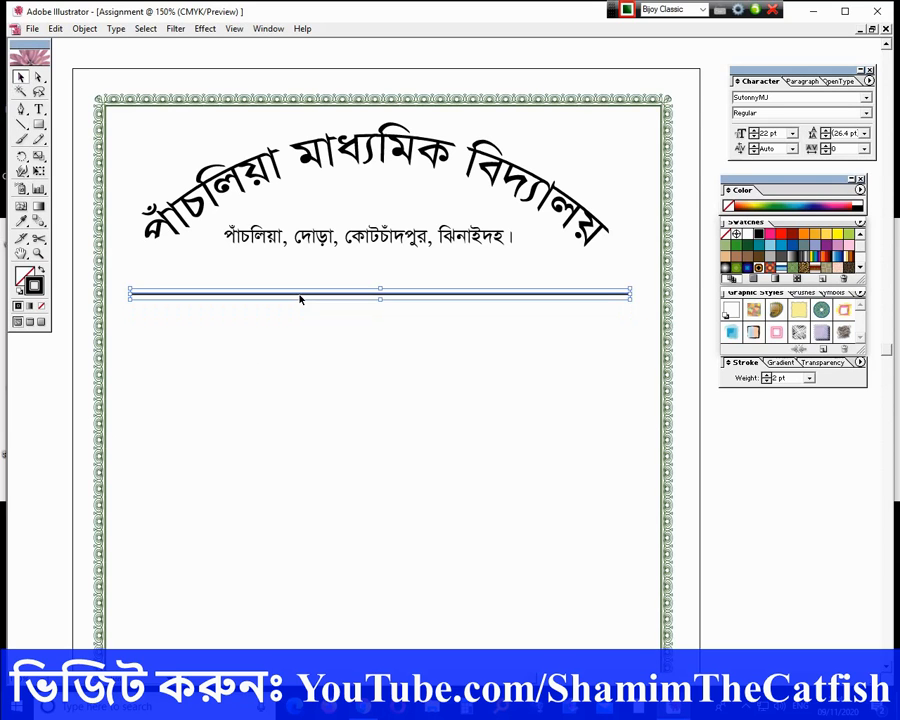
Step: Duplicate the dividing line just below itself, give the copy a 0.25 pt stroke and adjust the gap between the two lines
left_click(299, 304)
left_click(300, 295)
left_click_drag(300, 295, 301, 300)
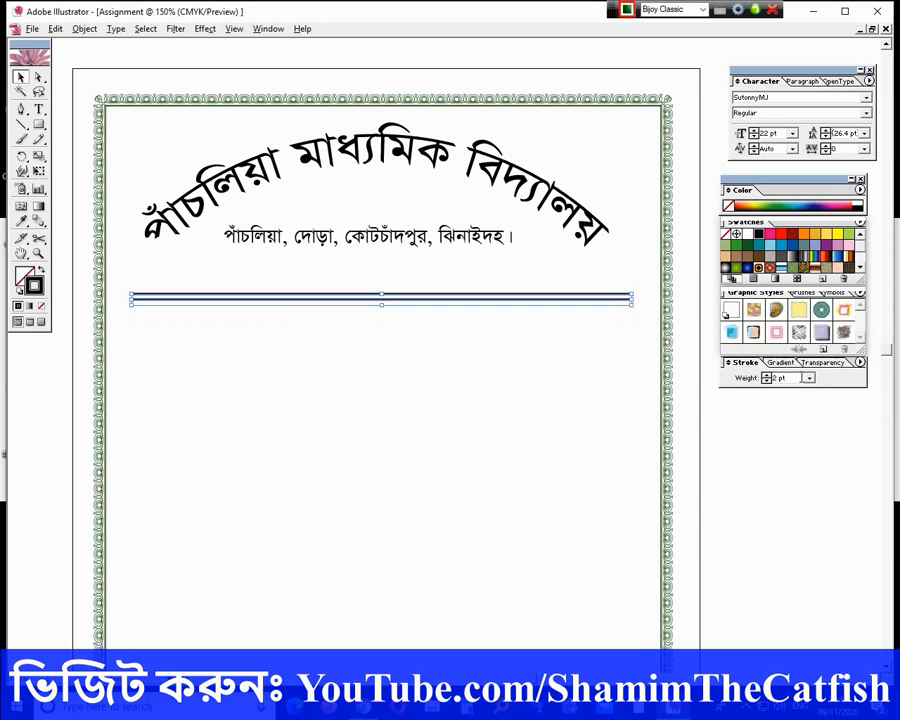
left_click(809, 379)
left_click(787, 390)
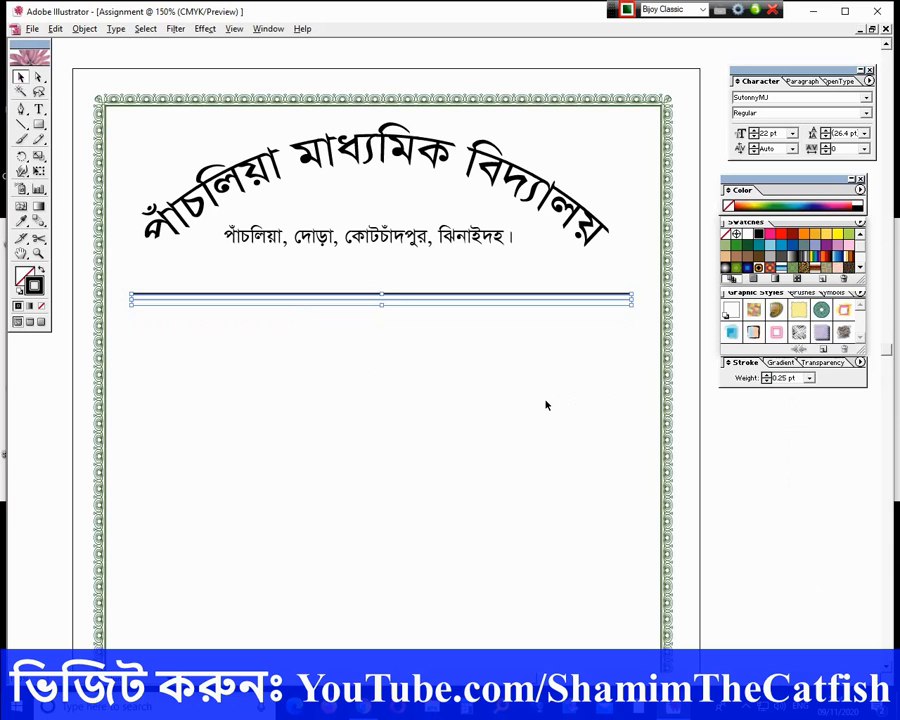
left_click(537, 415)
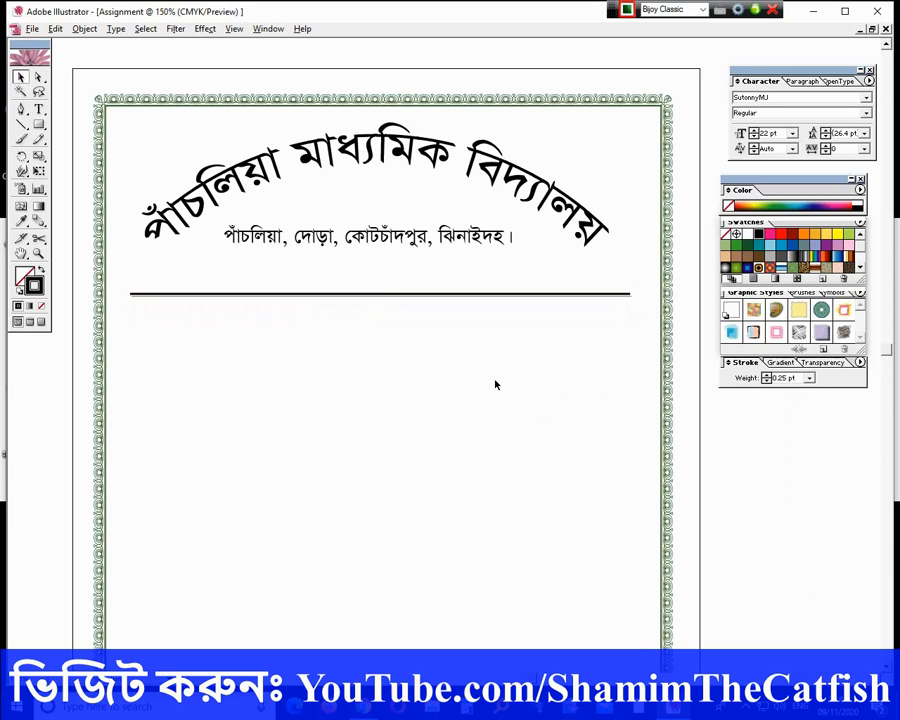
left_click(631, 295)
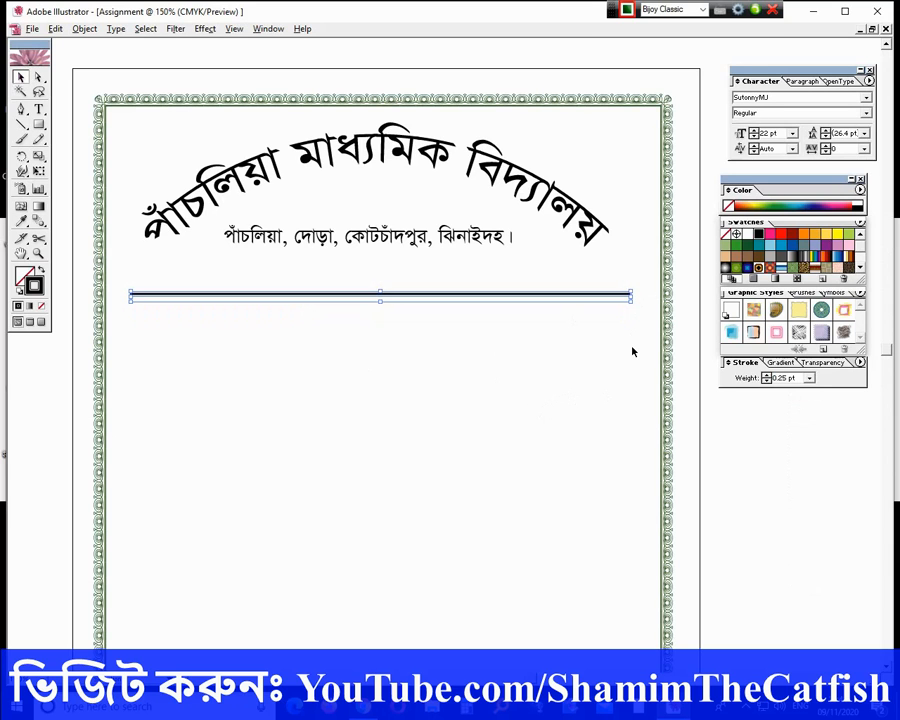
left_click(630, 353)
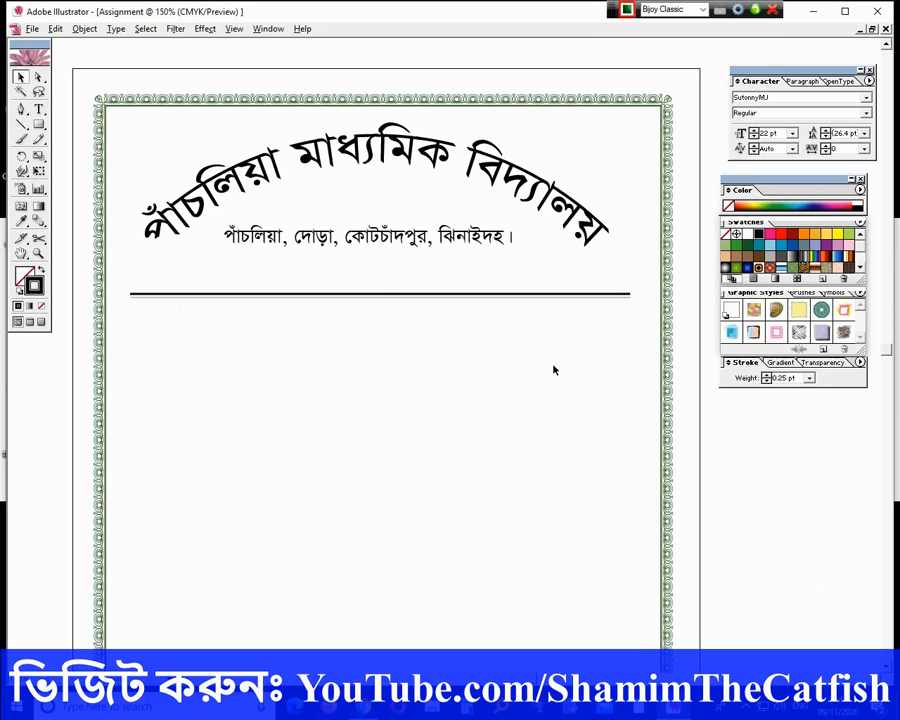
Step: Copy the address line below the dividing lines and replace the copy's text with "এ্যাসাইনমেন্ট"
left_click(375, 246)
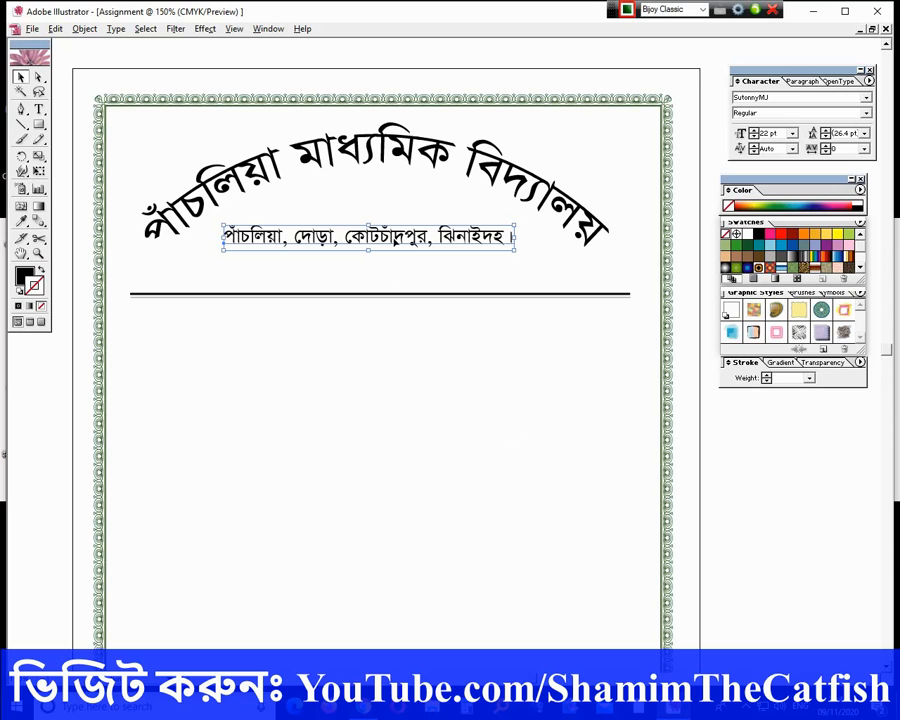
left_click_drag(396, 241, 404, 366)
double_click(403, 365)
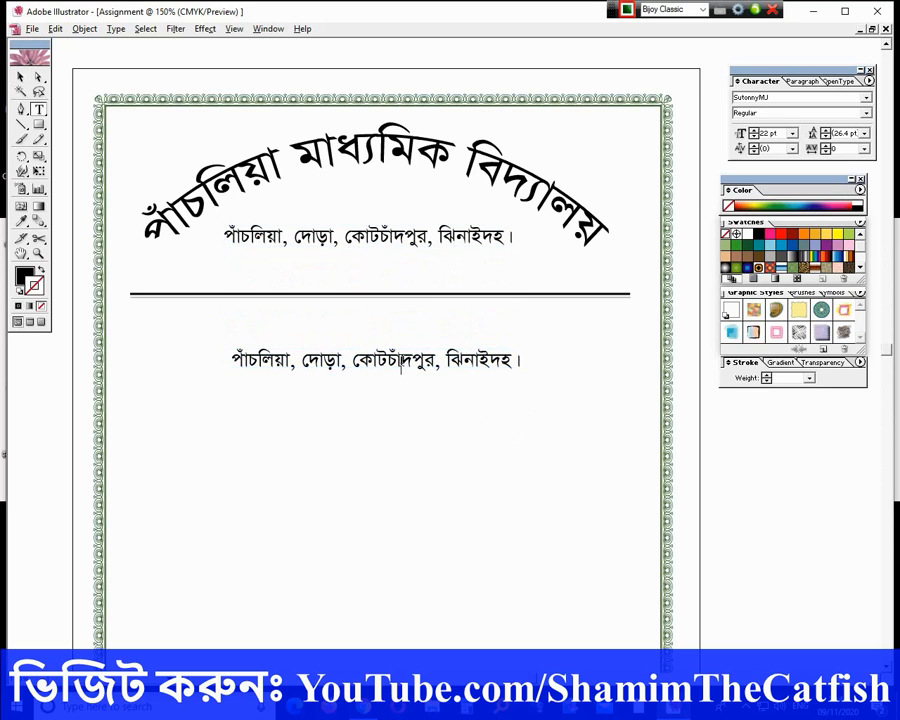
key("ctrl+a")
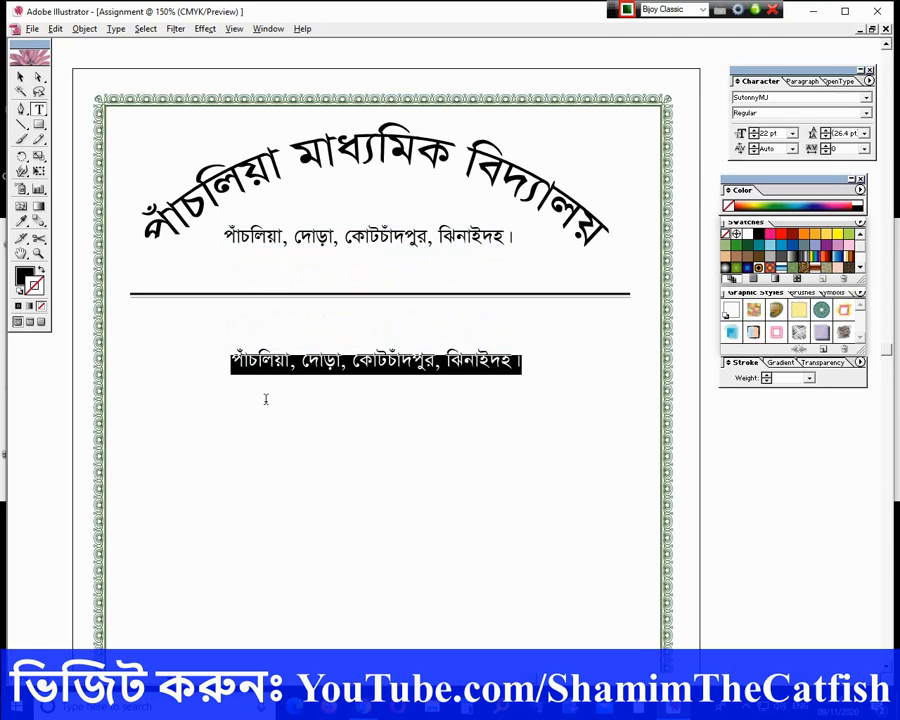
key("BackSpace")
type("এ্যা")
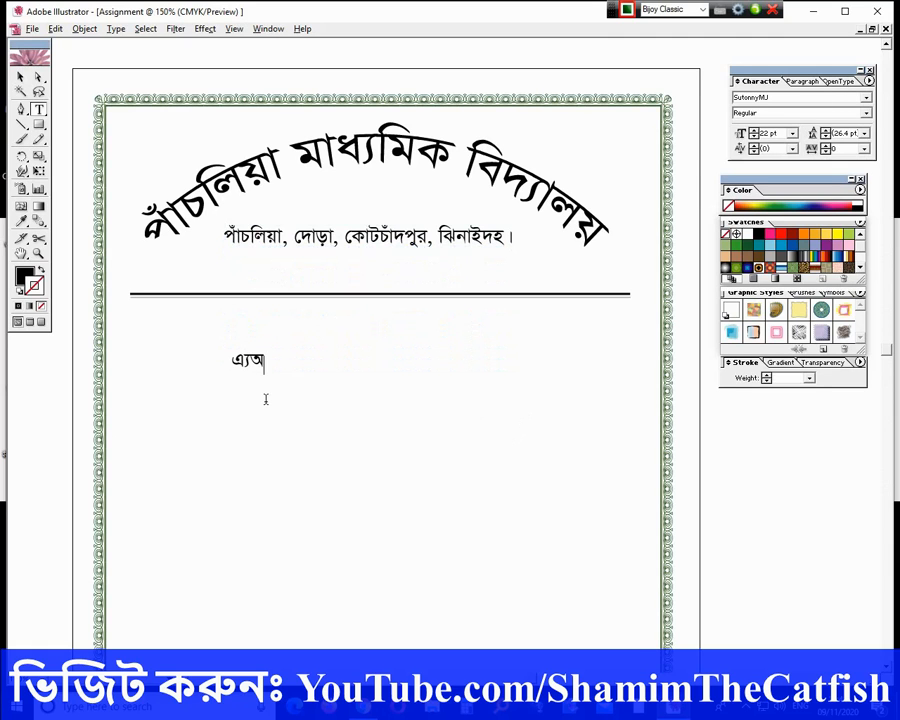
type("সাইনমে")
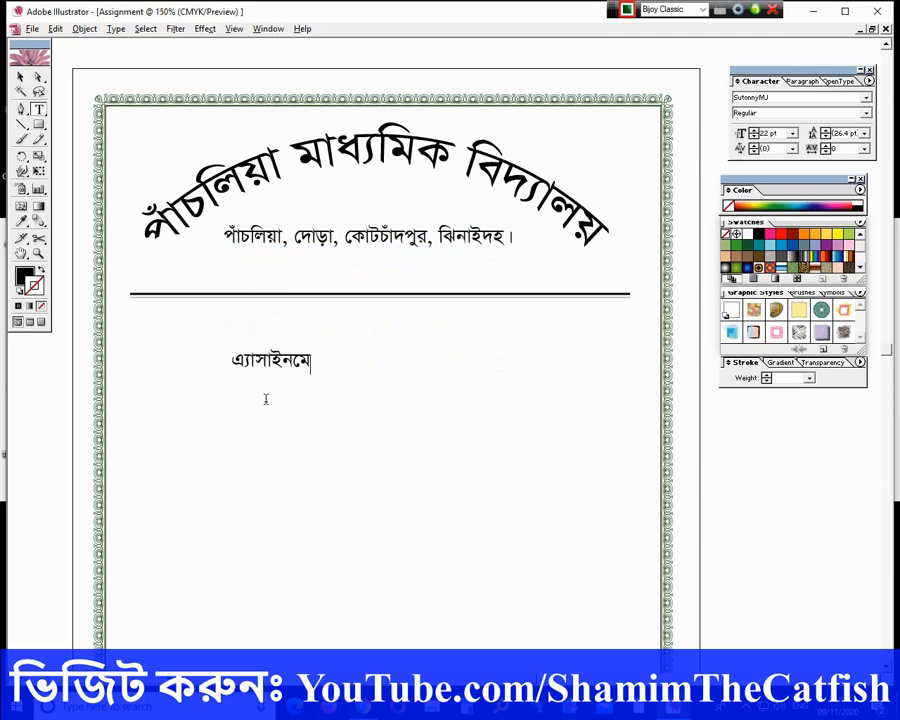
type("ন্ট")
Step: Enlarge the "এ্যাসাইনমেন্ট" heading to about 55 pt and centre it below the dividing lines
left_click(20, 76)
left_click_drag(328, 373, 400, 394)
left_click_drag(345, 366, 436, 358)
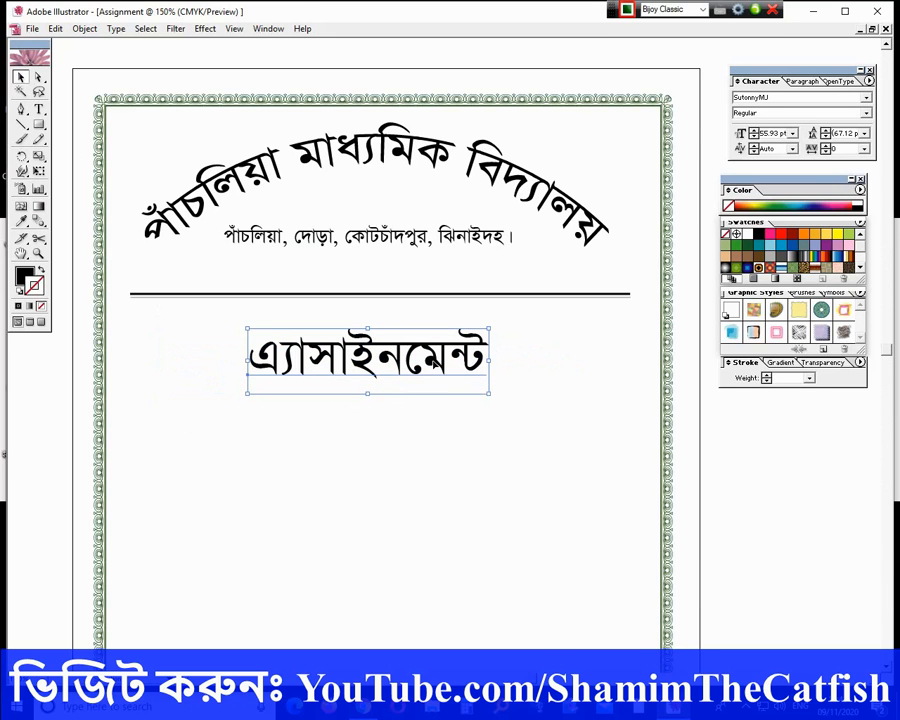
mouse_move(488, 393)
left_mouse_down()
mouse_move(474, 388)
mouse_move(487, 396)
left_mouse_up()
left_click_drag(440, 367, 433, 371)
left_click(478, 449)
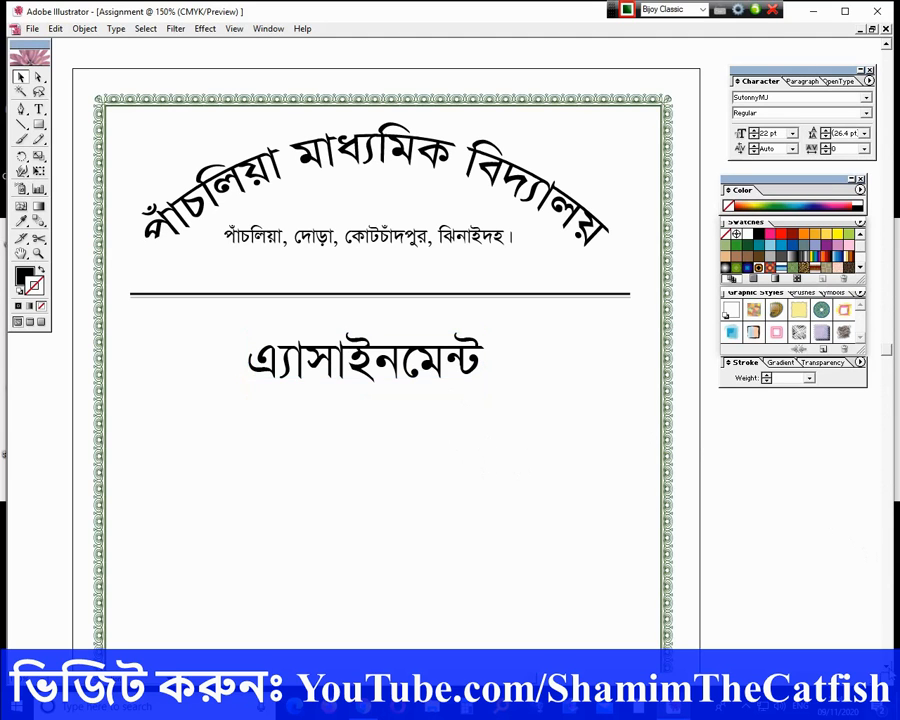
Step: Copy the "এ্যাসাইনমেন্ট" heading down near the left border and change the copy's text to "বিষয় ঃ"
scroll(385, 400, "down", 5)
scroll(685, 533, "down", 1)
left_click_drag(357, 145, 259, 228)
double_click(259, 228)
left_click_drag(377, 223, 180, 5)
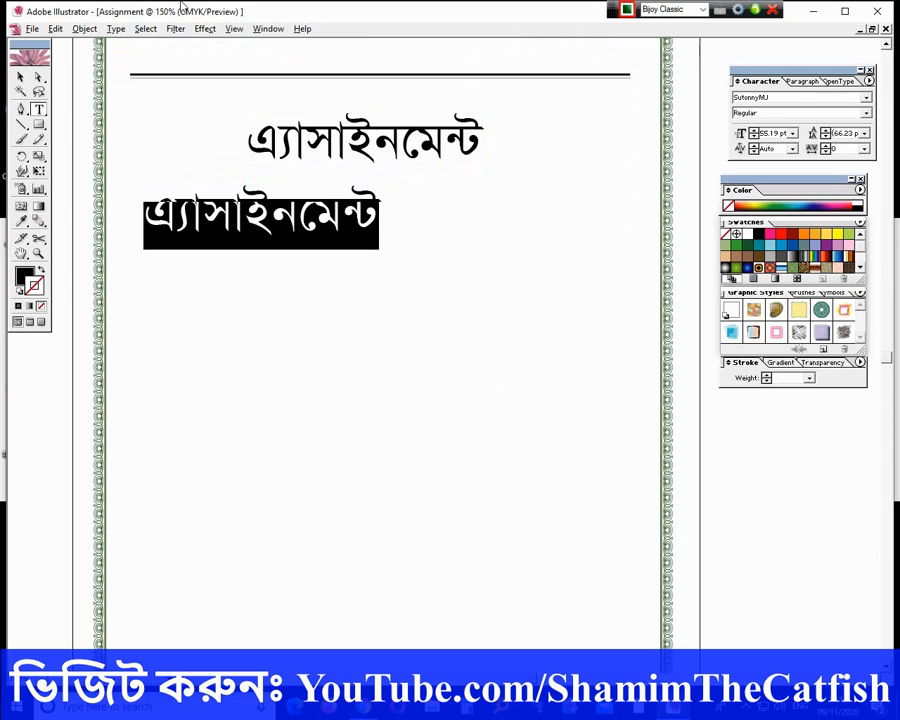
type("বিষয়ঃ")
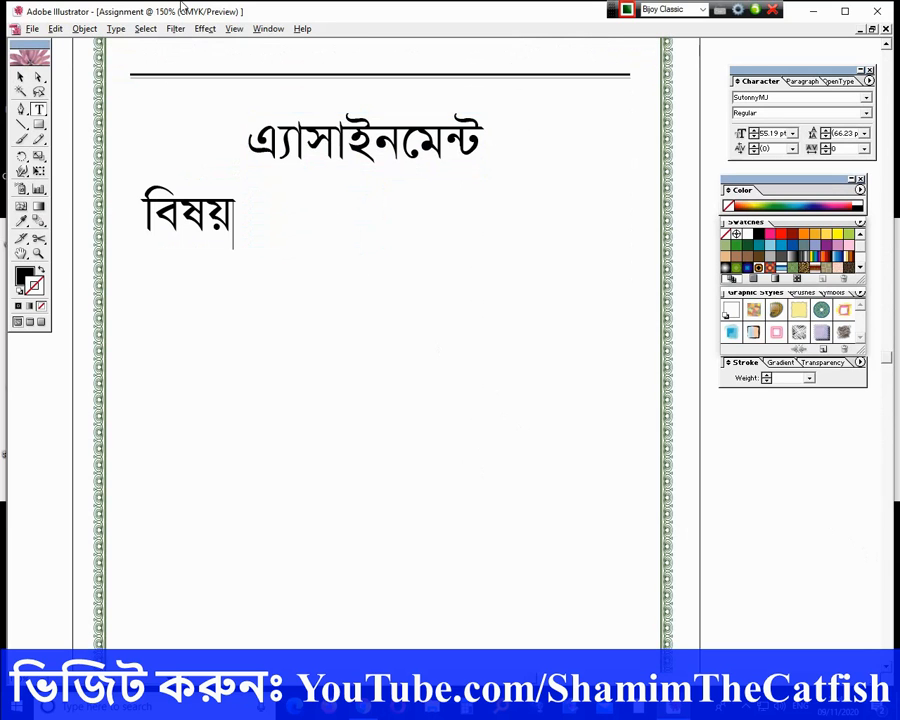
key("Left")
key("Return")
type("৫")
key("BackSpace")
key("BackSpace")
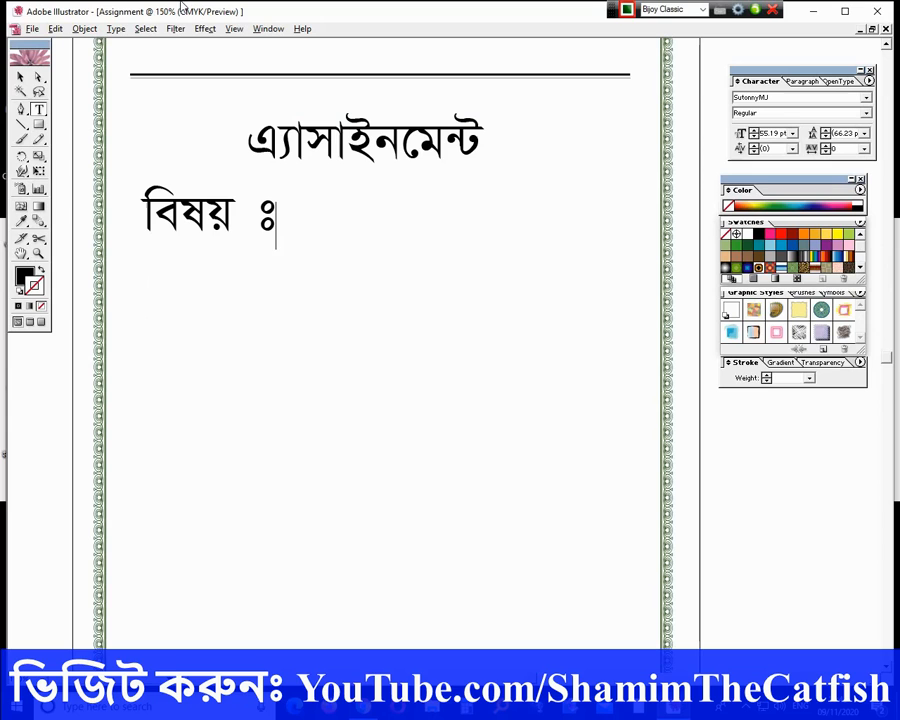
Step: Shrink the "বিষয় ঃ" label to about 24 pt and place a copy of it directly below
left_click(21, 78)
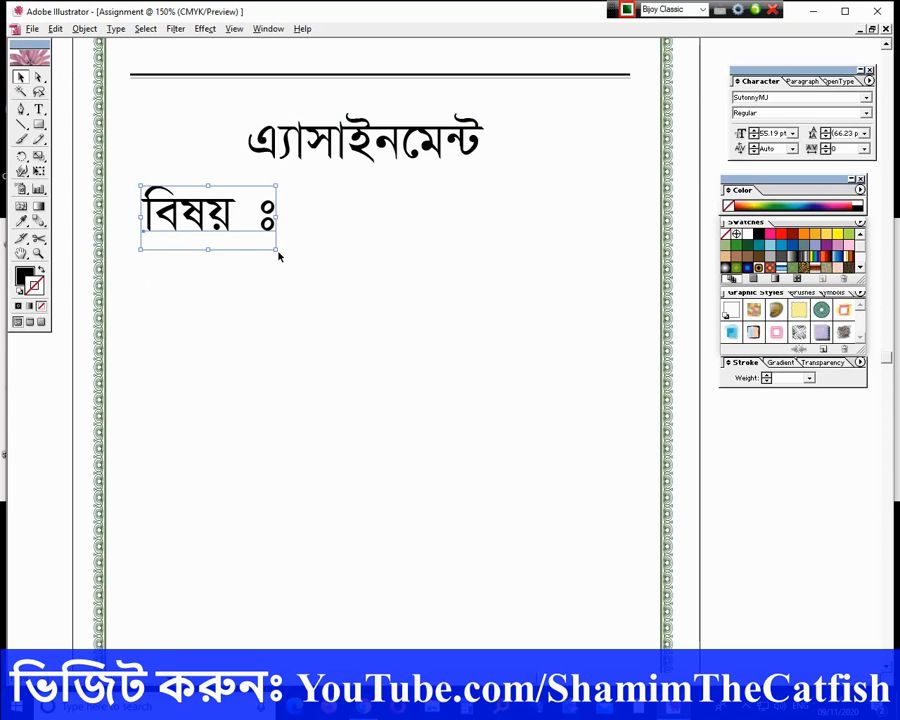
mouse_move(274, 251)
left_mouse_down()
mouse_move(240, 216)
mouse_move(265, 231)
left_mouse_up()
left_click_drag(200, 218, 153, 256)
Step: Change the lower label's text to "এ্যাসাইনমেন্ট শিরোনাম ঃ"
double_click(196, 263)
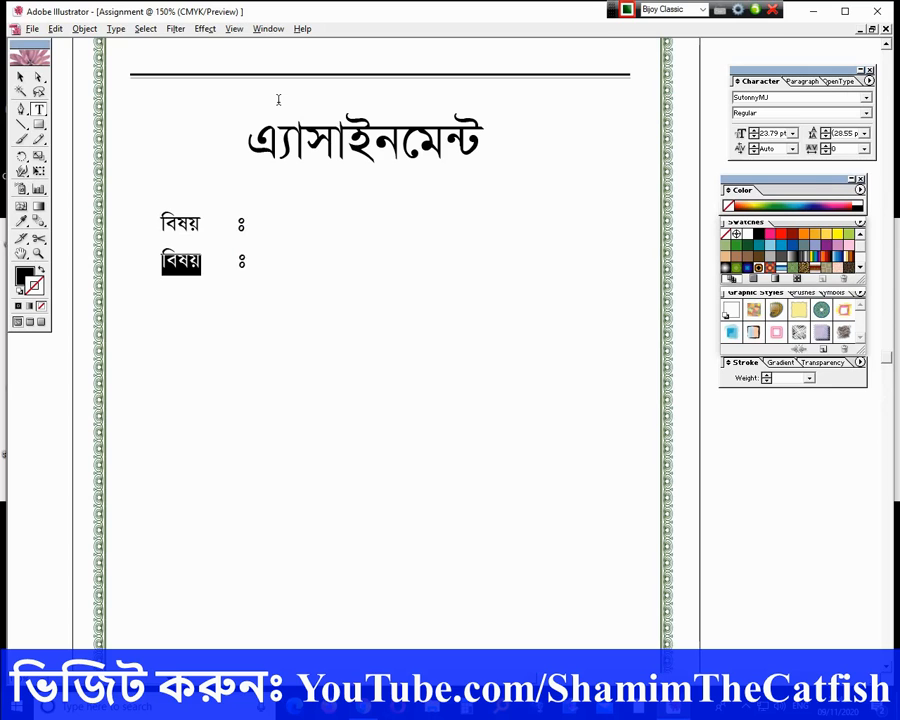
type("এ্যাসাইনমেন্ট")
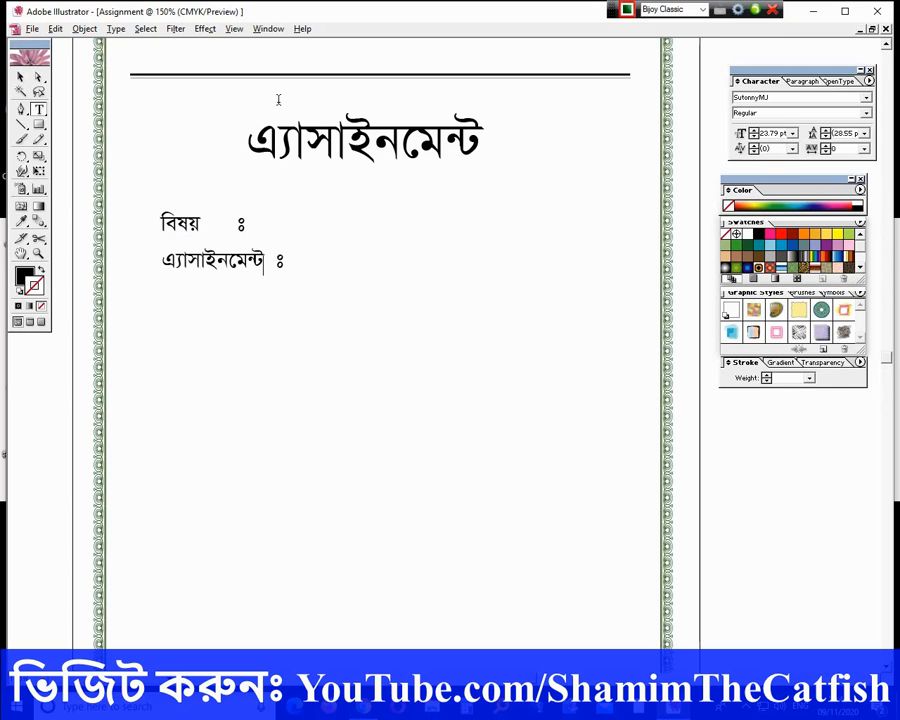
type(" শিরোনাম")
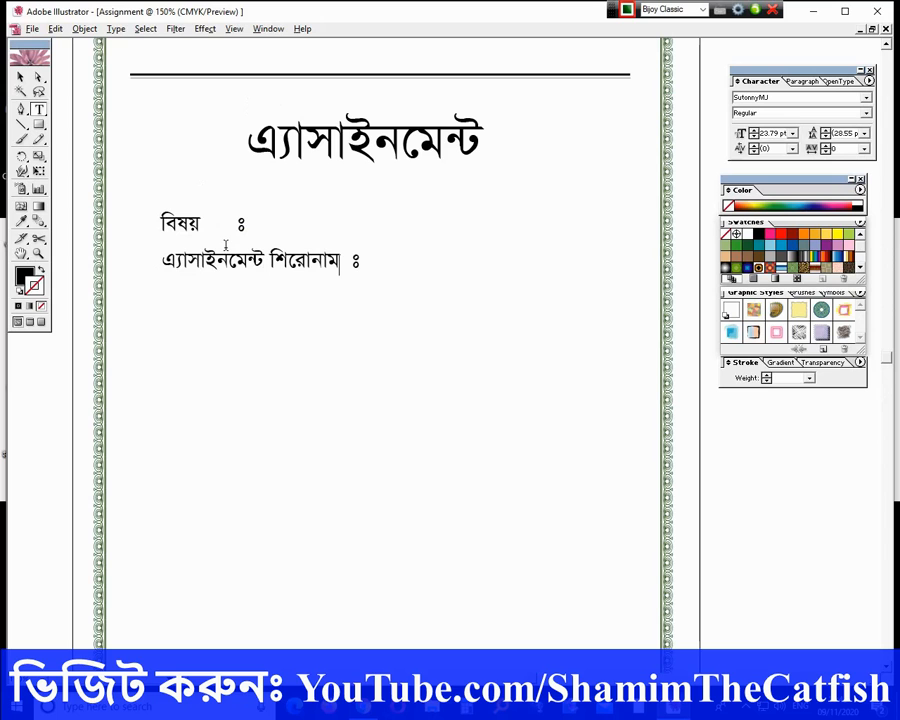
left_click(18, 77)
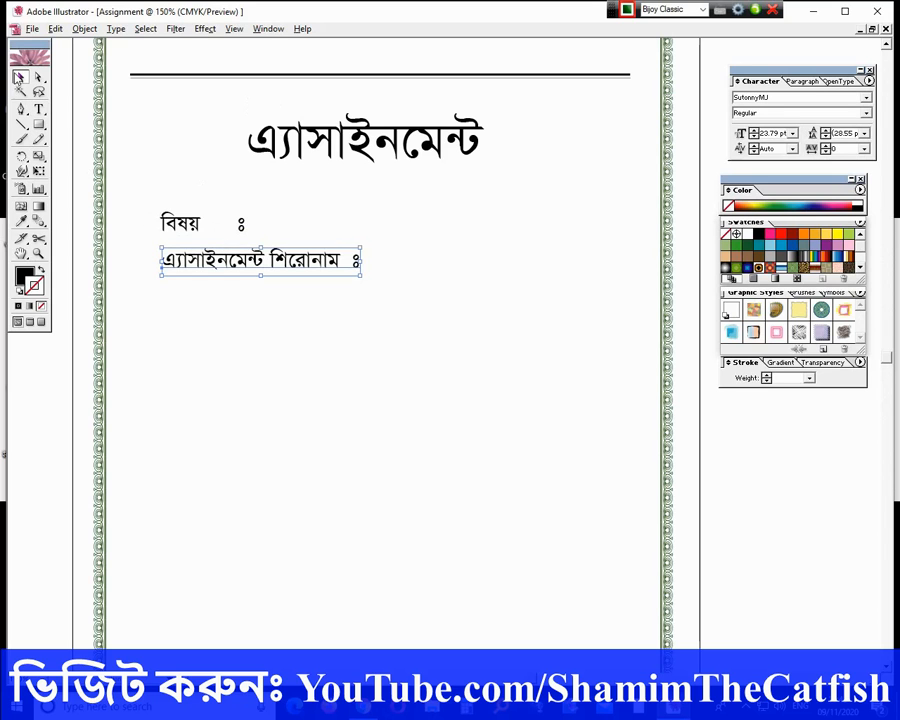
Step: Remove the extra space before the colon in the "বিষয় ঃ" label and align its colon above the lower label's colon
left_click(208, 231)
left_click_drag(208, 226, 311, 226)
left_click(382, 306)
key("t")
left_click(317, 221)
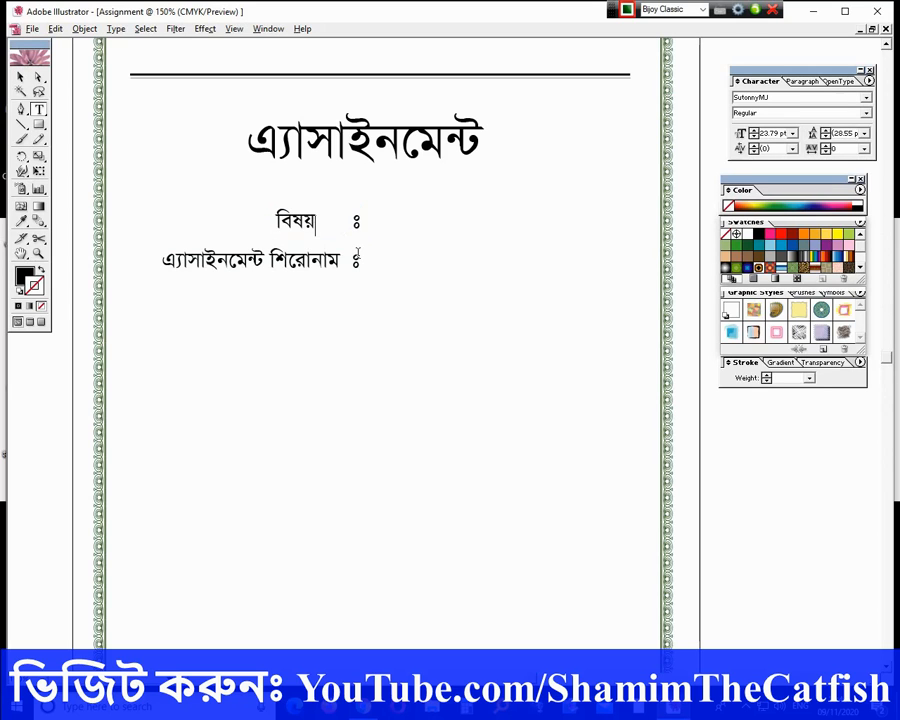
key("Delete")
left_click(20, 77)
left_click_drag(300, 221, 328, 221)
Step: Select both the subject and assignment title labels and shift them left towards the border
left_click(244, 202)
left_click_drag(251, 201, 292, 262)
left_click(376, 300)
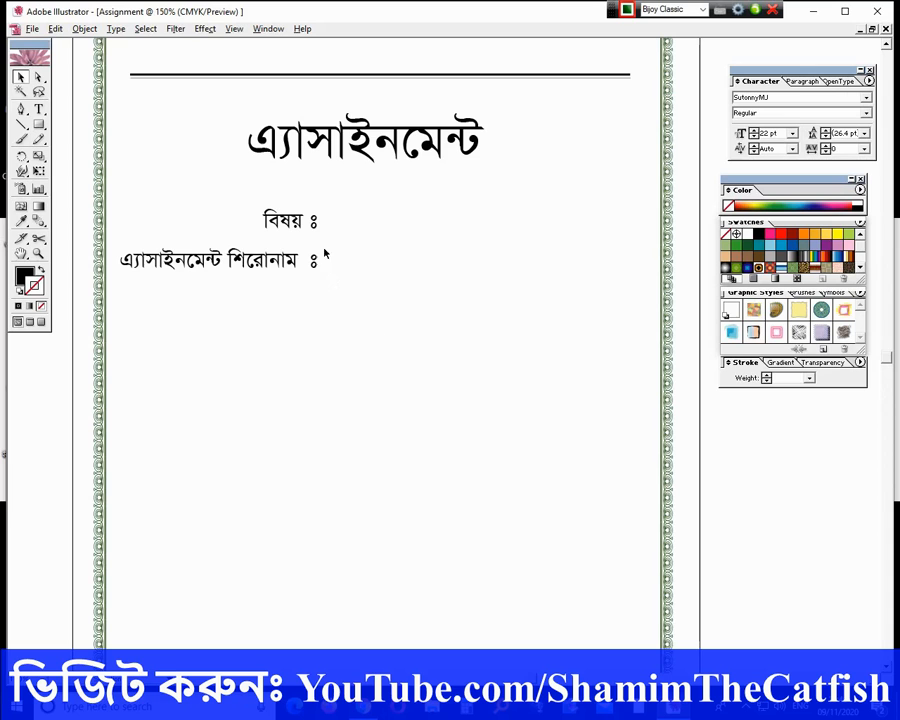
Step: Copy the "এ্যাসাইনমেন্ট" heading below the two labels and replace the copy's text with "শিক্ষার্থী পরিচিতি"
left_click(330, 142)
left_click_drag(330, 142, 339, 343)
key("t")
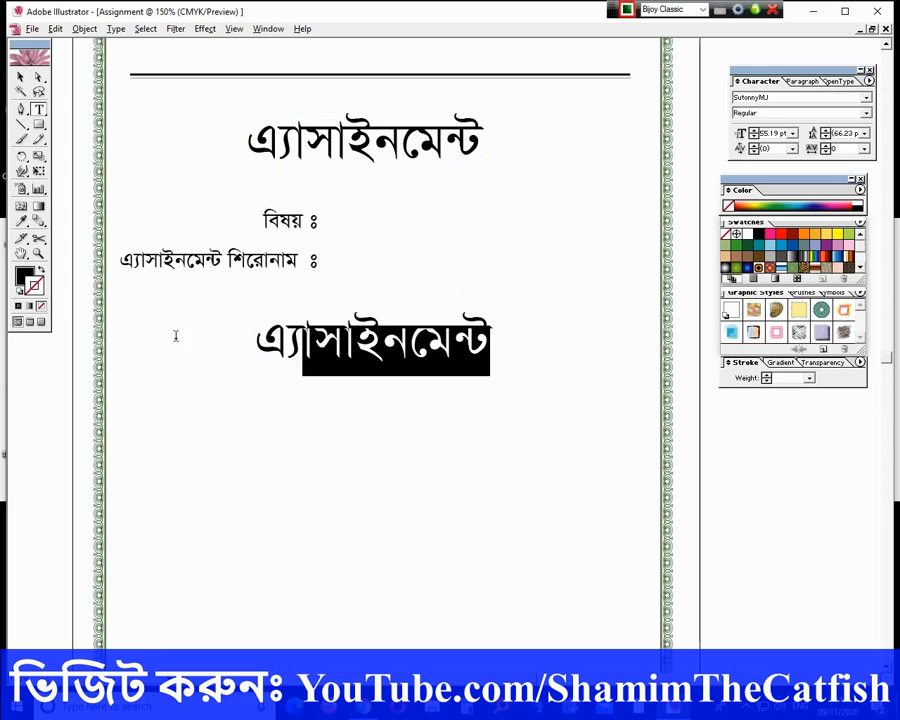
triple_click(344, 340)
type("শিক্ষার্থী")
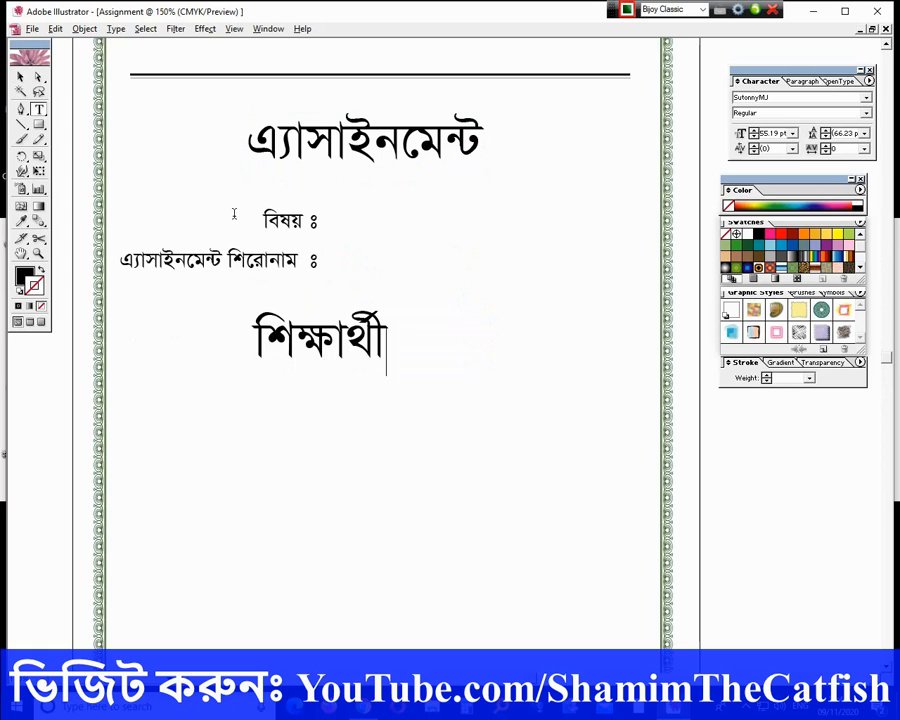
type(" পরিচিতি")
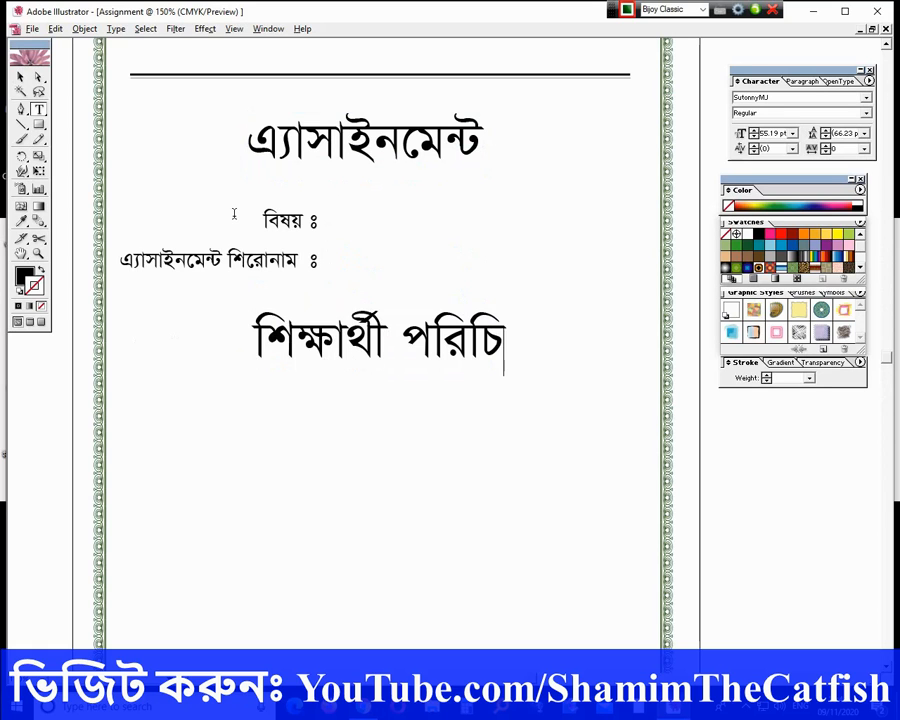
Step: Shrink the "শিক্ষার্থী পরিচিতি" heading to about 25 pt and move it down to free the space above it
left_click(20, 77)
left_click_drag(553, 376, 471, 358)
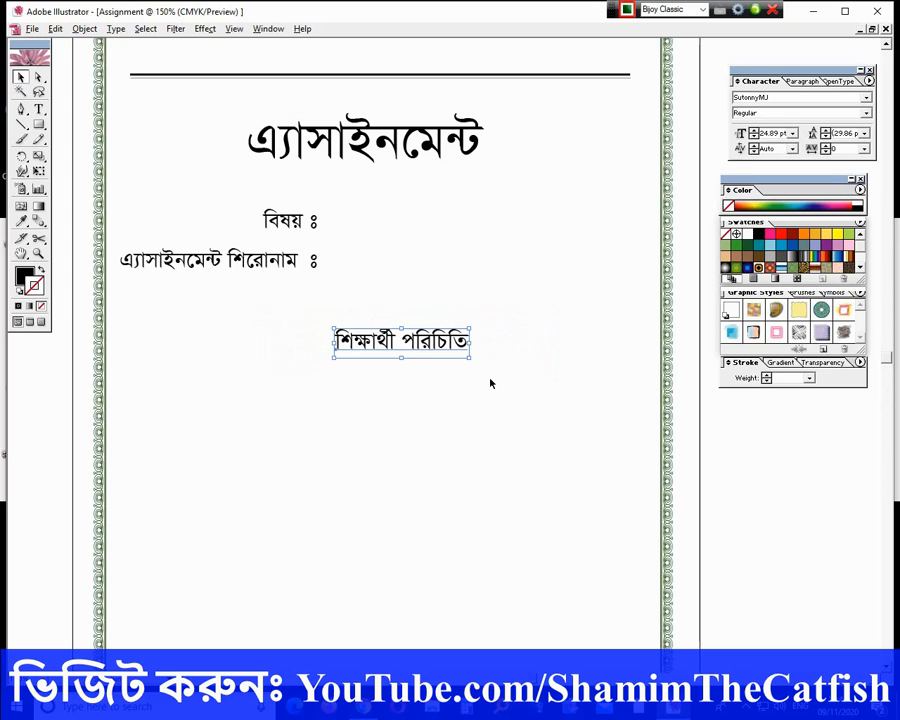
left_click(419, 407)
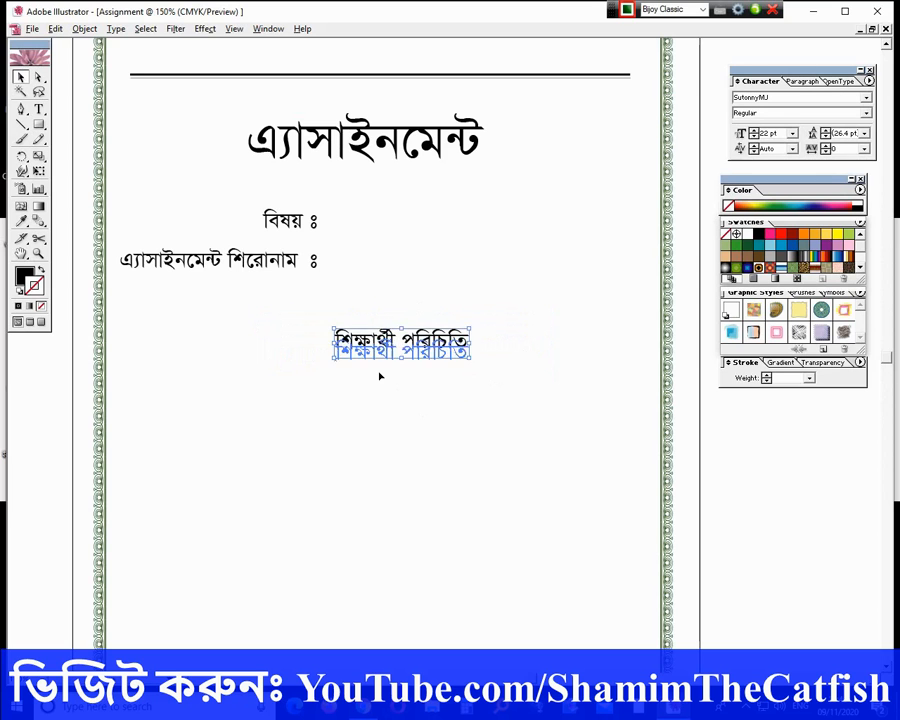
left_click_drag(383, 345, 380, 400)
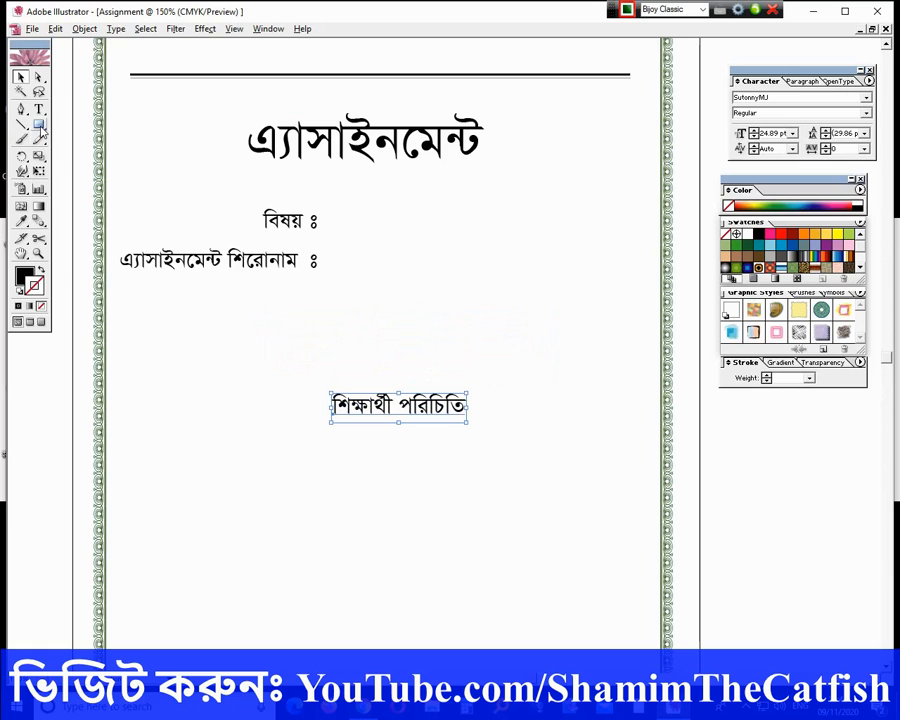
Step: Draw a wide rounded rectangle above the "শিক্ষার্থী পরিচিতি" heading and give it a 1 pt light periwinkle outline
left_click_drag(40, 128, 75, 130)
left_click_drag(309, 330, 491, 361)
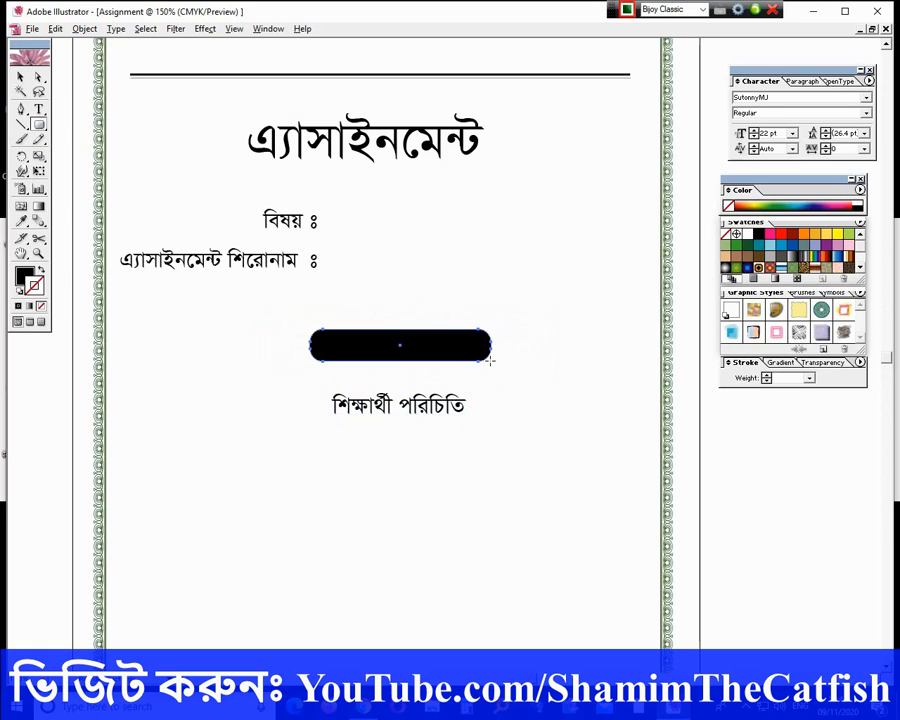
left_click(20, 77)
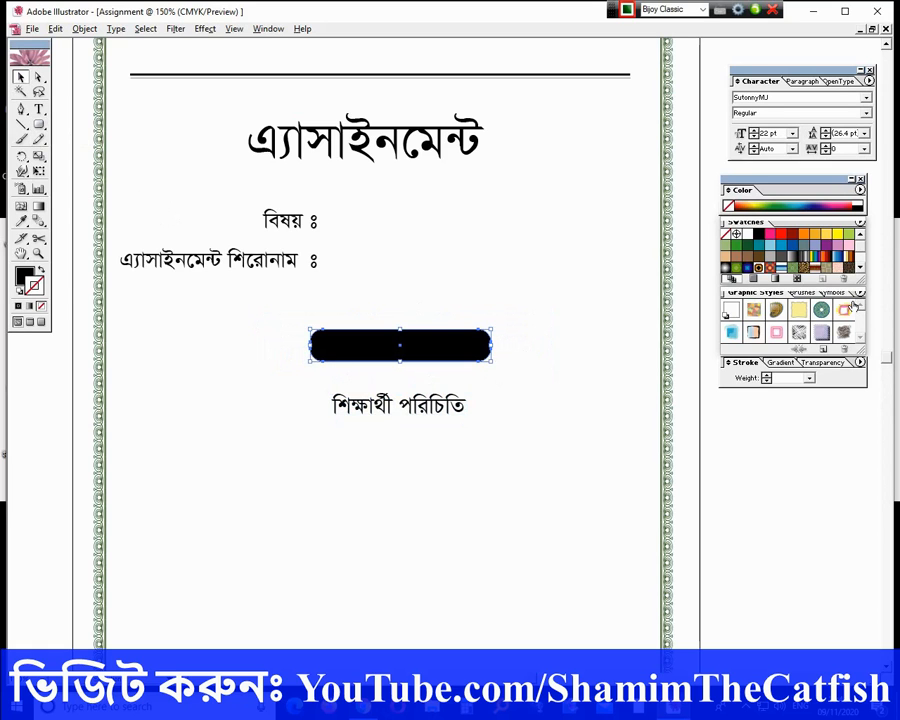
left_click(814, 244)
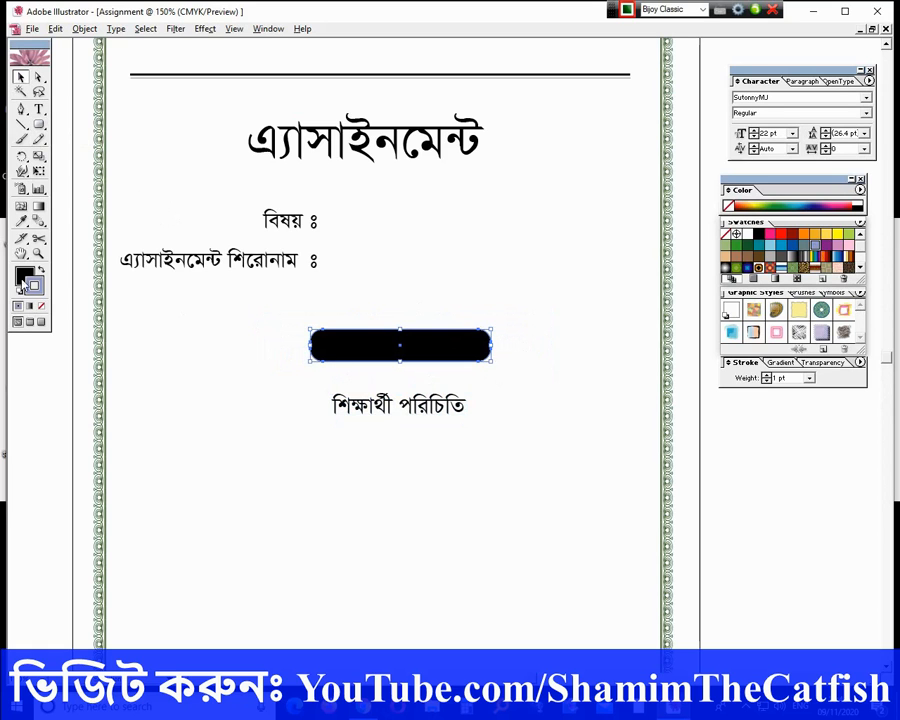
Step: Try slate, White, Black gradient and grey fills on the rounded rectangle, and set its fill back to black
left_click(799, 248)
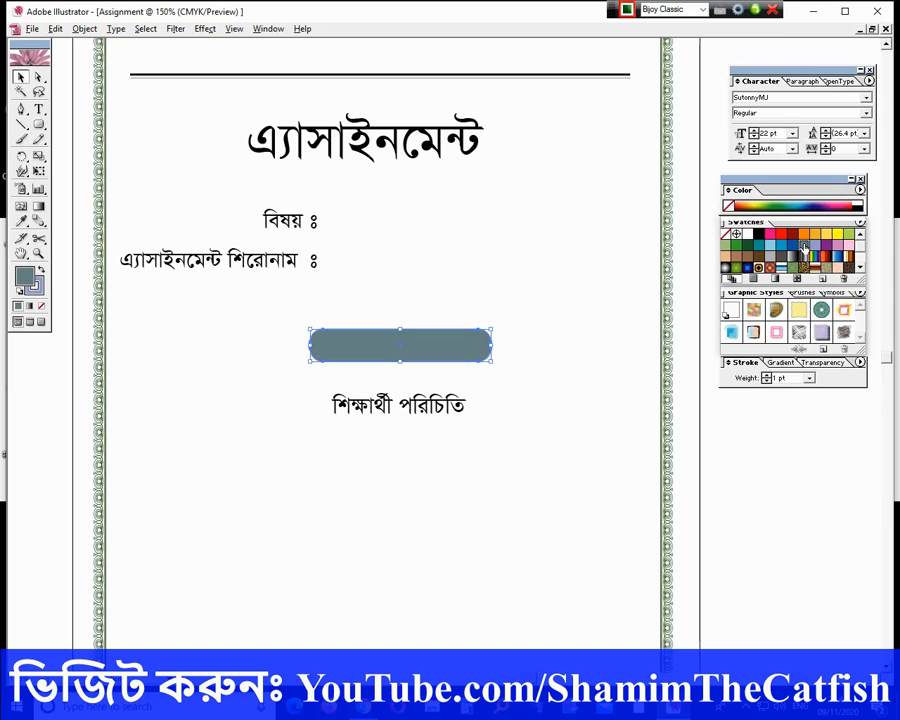
left_click(793, 258)
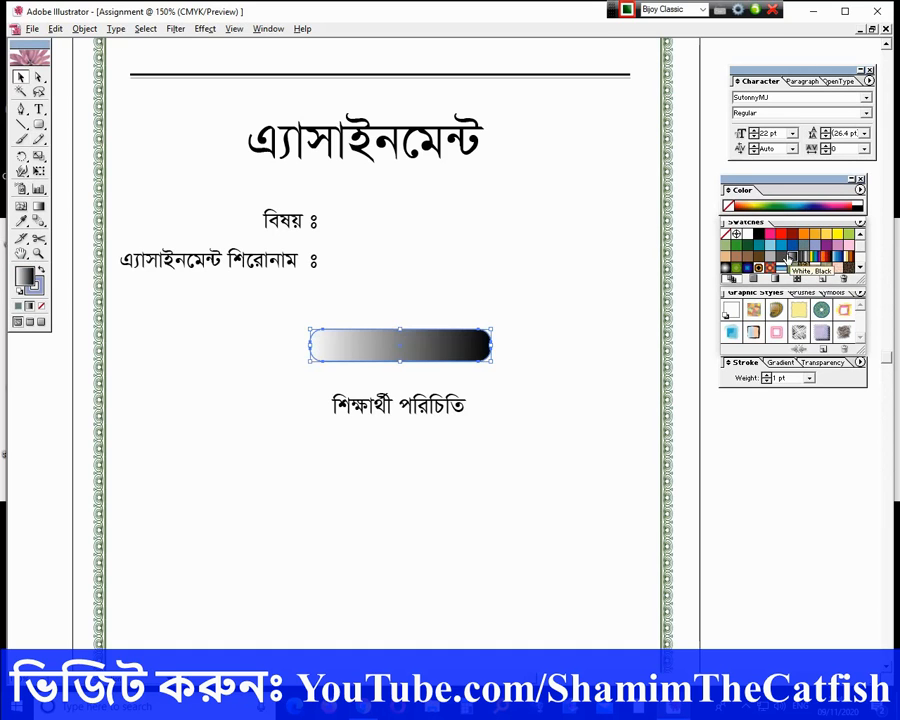
left_click(799, 250)
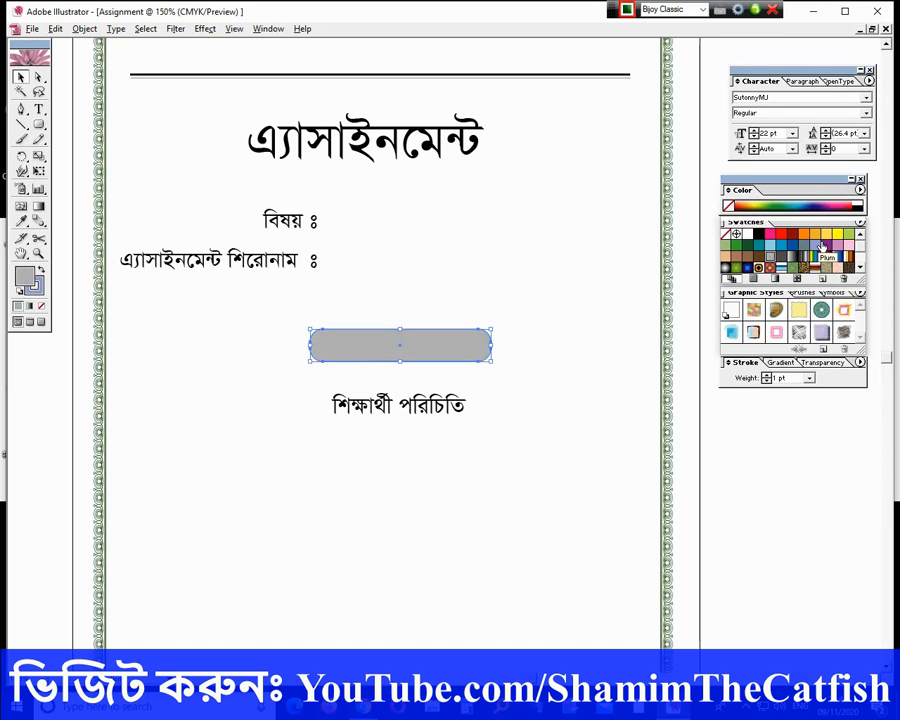
left_click(759, 236)
left_click(521, 279)
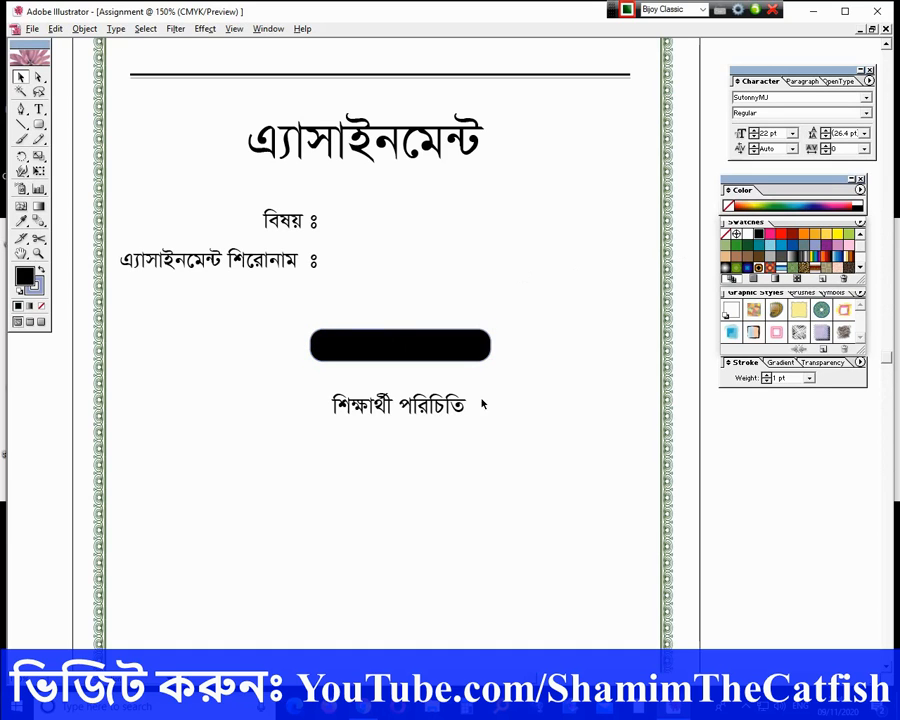
Step: Fill the "শিক্ষার্থী পরিচিতি" heading with white and move it onto the black rounded rectangle
left_click(430, 410)
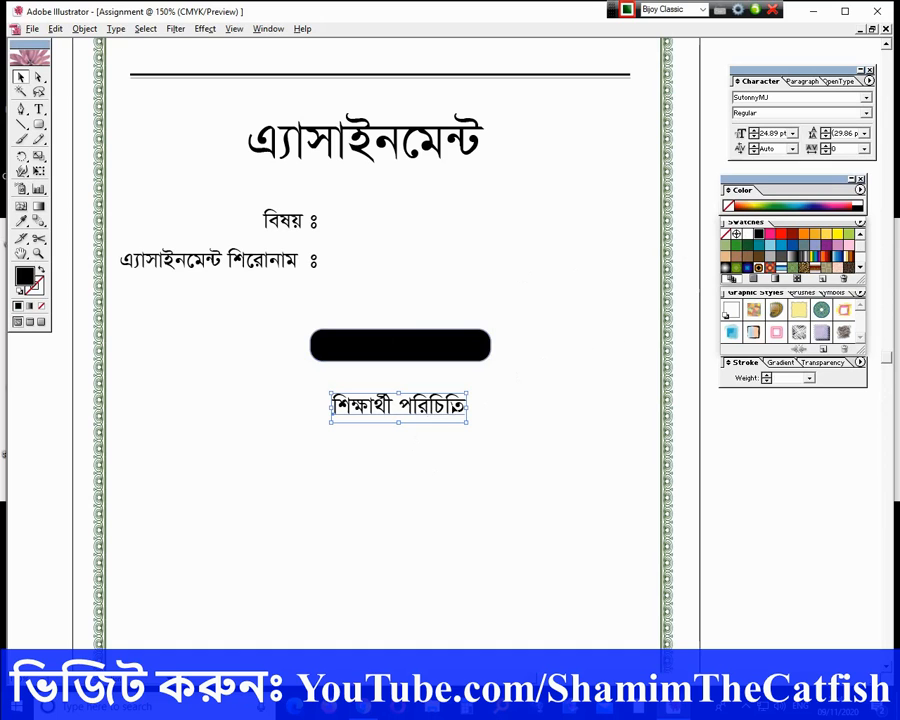
key("slash")
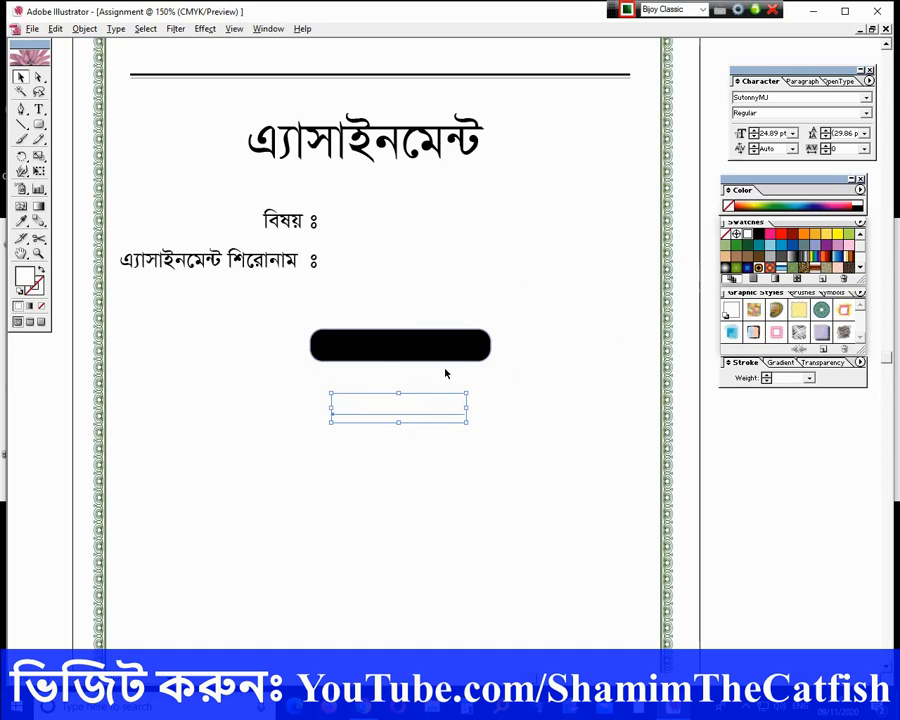
left_click_drag(420, 412, 417, 354)
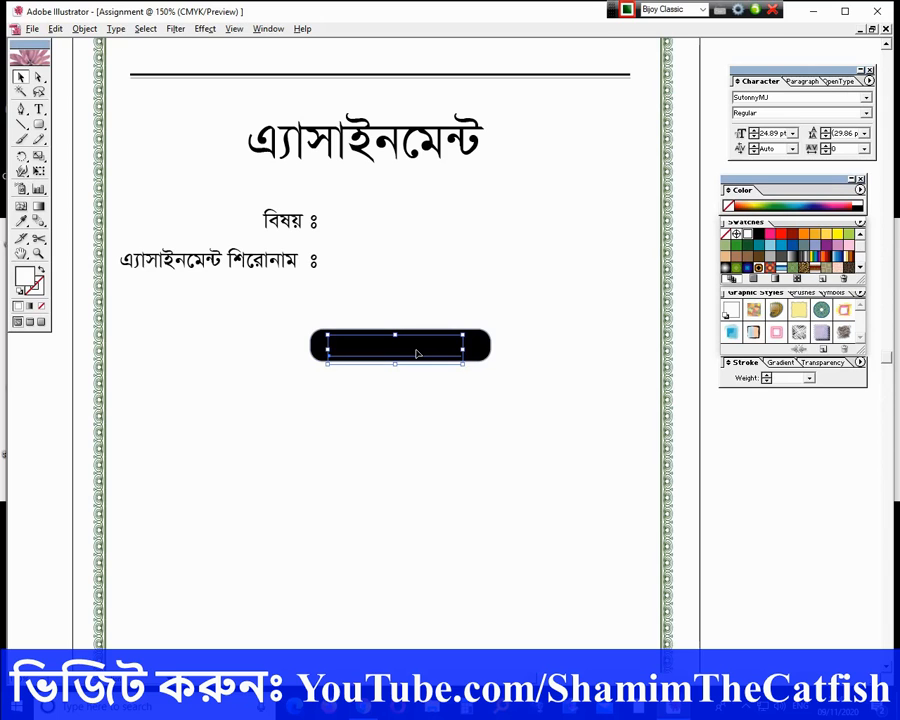
Step: Try sending the white "শিক্ষার্থী পরিচিতি" heading to the back, and bring it to the front of the black rounded rectangle
right_click(417, 354)
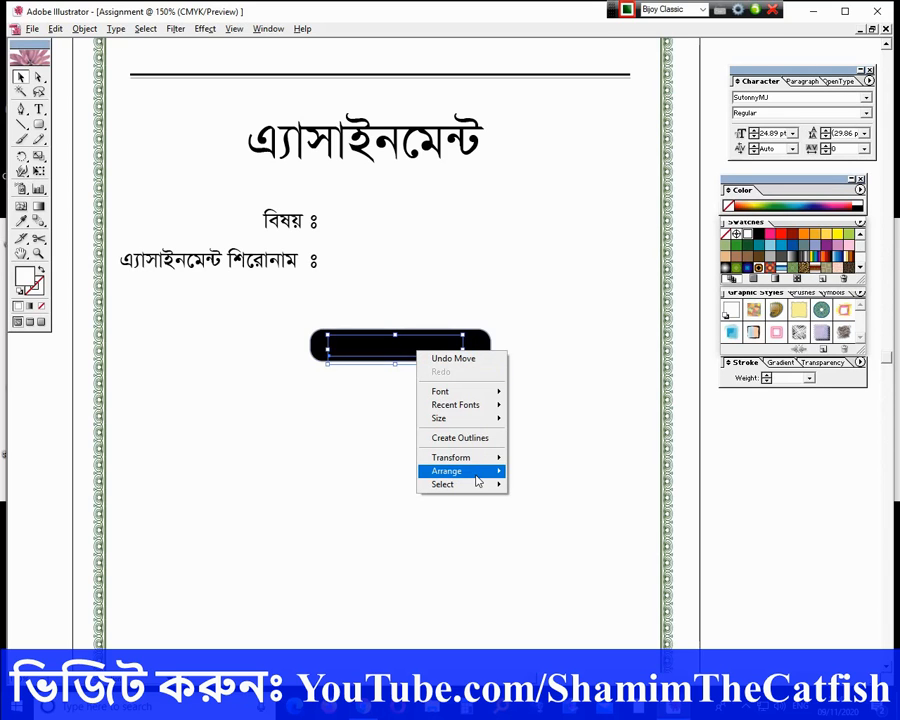
mouse_move(476, 474)
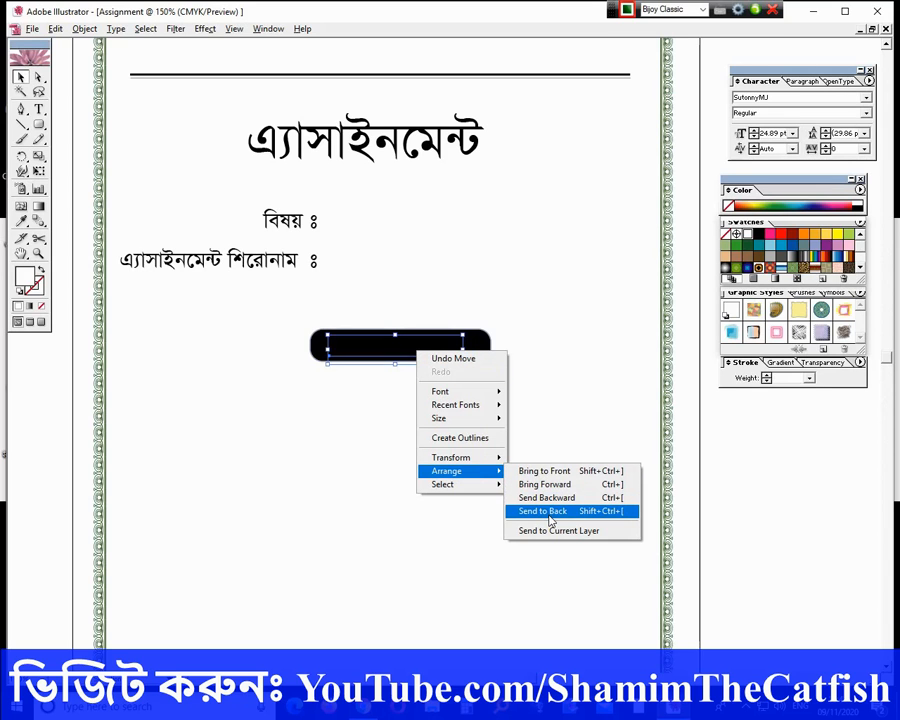
left_click(549, 514)
right_click(453, 347)
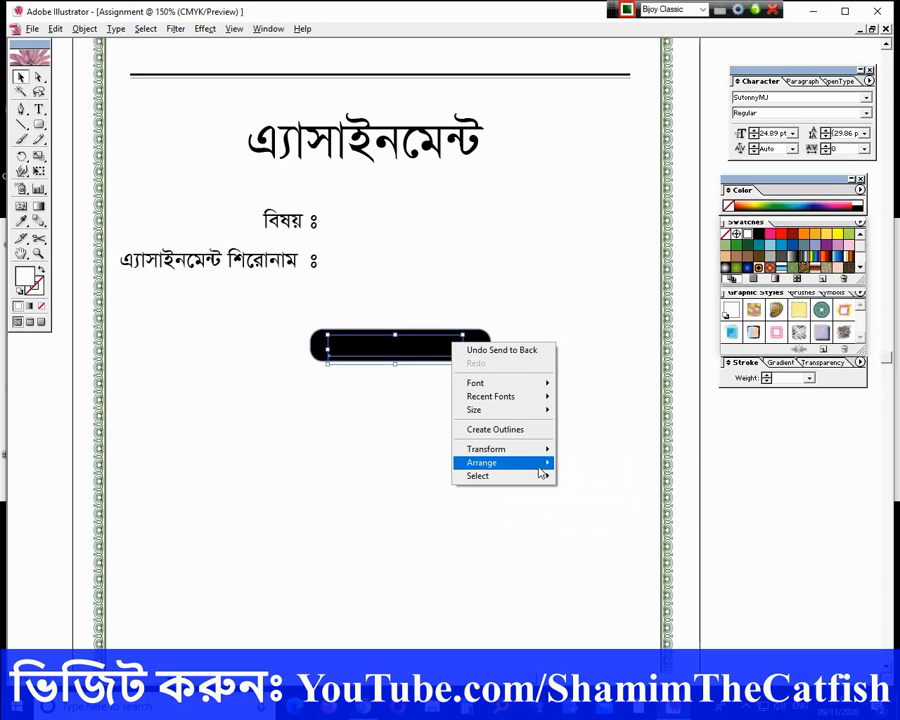
mouse_move(540, 465)
left_click(585, 475)
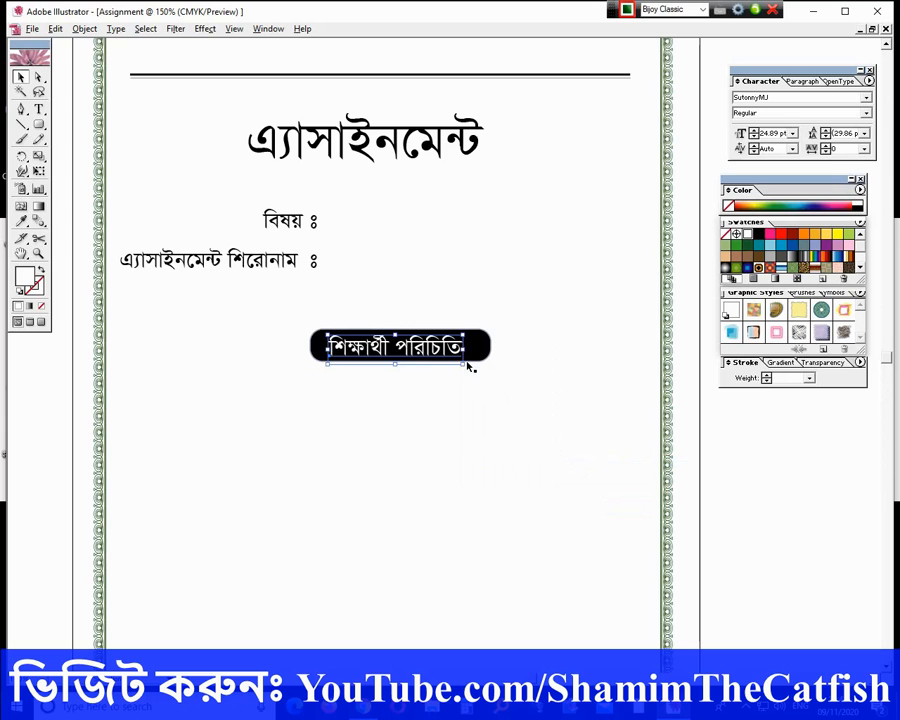
Step: Stretch the "শিক্ষার্থী পরিচিতি" heading on both sides so it nearly fills the width of the black rounded rectangle
left_click_drag(463, 347, 484, 347)
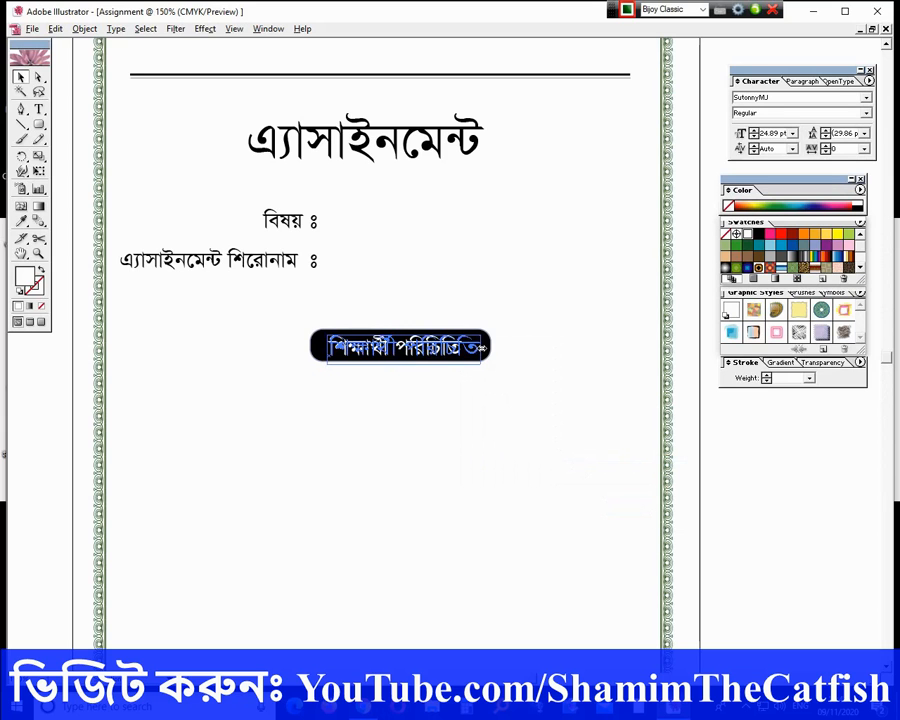
left_click_drag(328, 348, 313, 348)
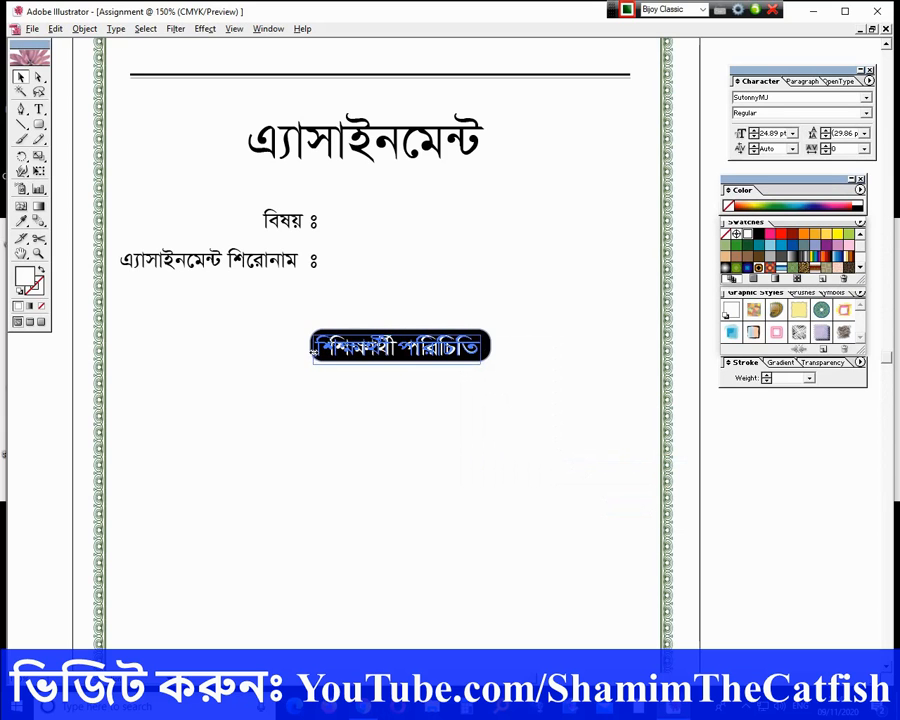
left_click(420, 450)
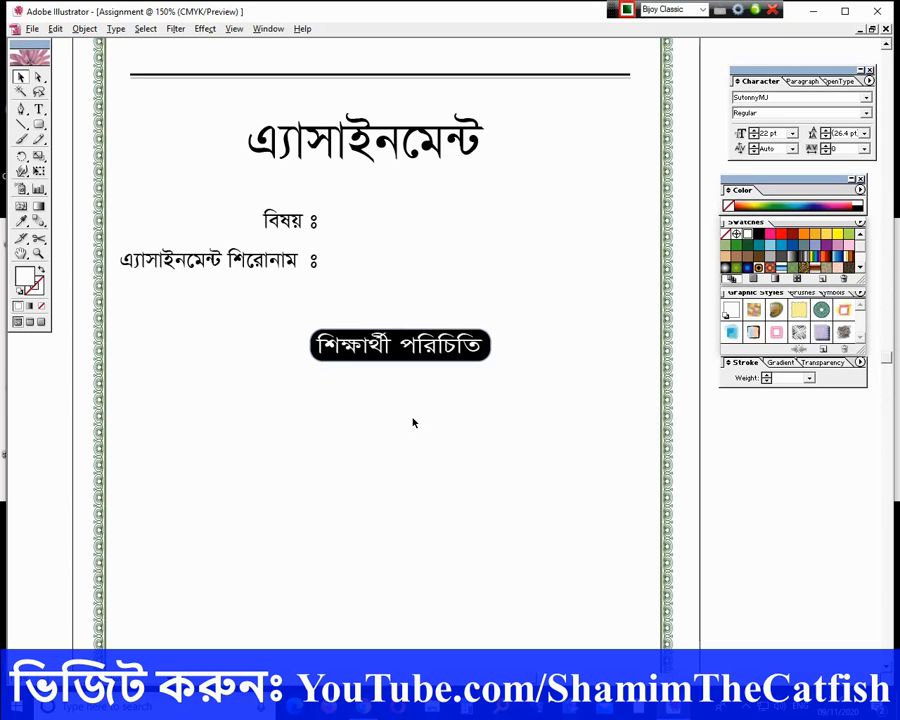
Step: Copy the two labels below the black rounded rectangle and replace the copied "বিষয়" with "শিক্ষার্থীর নাম"
left_click_drag(231, 187, 287, 445)
double_click(303, 403)
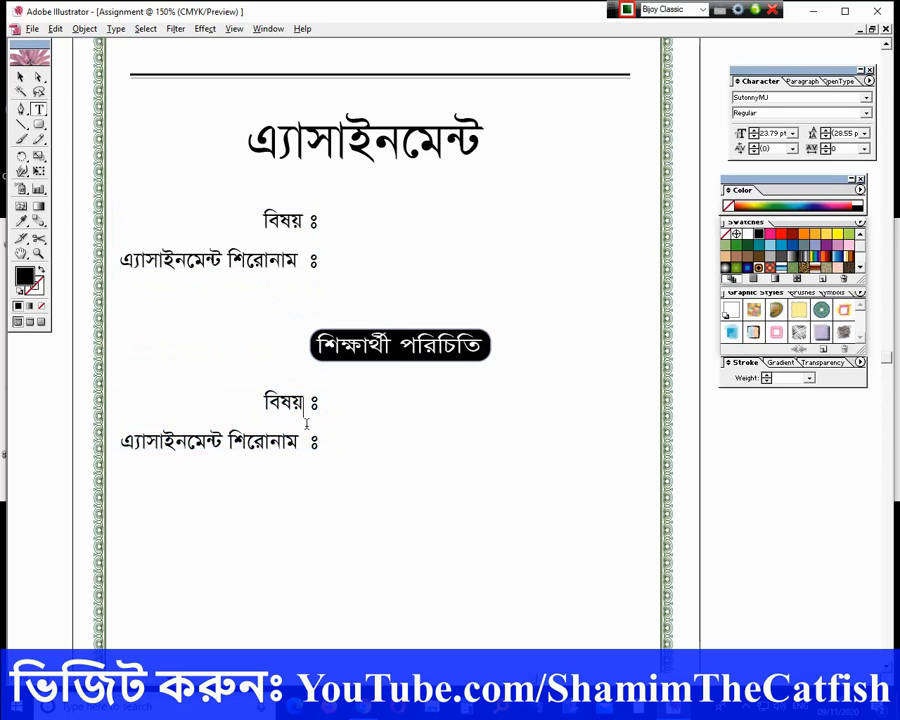
key("BackSpace")
key("BackSpace")
key("BackSpace")
key("BackSpace")
type("শিক্ষার্থীর নাম")
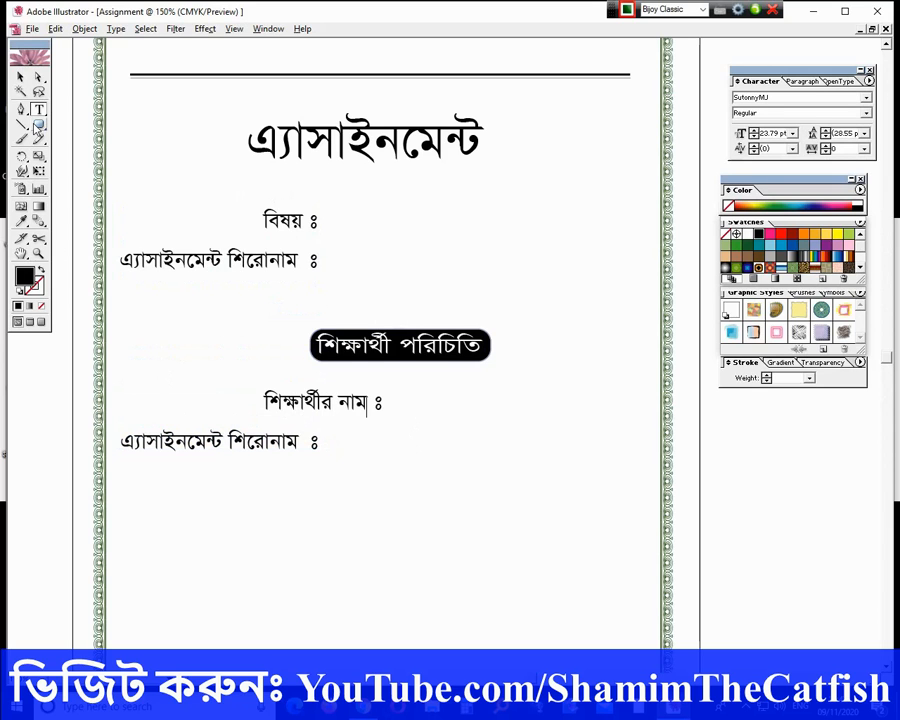
Step: Shift the "শিক্ষার্থীর নাম" label left until it starts level with the label below it
left_click(20, 77)
key("Left")
key("Left")
key("Left")
key("Left")
key("Left")
key("Left")
key("Left")
key("Left")
key("Left")
key("Left")
key("Left")
key("Left")
key("Left")
key("Left")
key("Left")
key("Left")
key("Left")
key("Left")
key("Left")
key("Left")
key("Left")
key("Left")
key("Left")
key("Left")
key("Left")
key("Left")
key("Left")
key("Left")
key("Left")
key("Left")
key("Left")
key("Left")
key("Left")
key("Left")
key("Left")
key("Left")
key("Left")
key("Left")
key("Left")
key("Left")
key("Left")
key("Left")
key("Left")
key("Left")
key("Left")
key("Left")
key("Left")
Step: Replace the copied "এ্যাসাইনমেন্ট শিরোনাম" with "শ্রেণি" and align its colon under the colon of "শিক্ষার্থীর নাম"
double_click(299, 442)
left_click_drag(310, 440, 299, 440)
key("BackSpace")
key("BackSpace")
key("BackSpace")
key("BackSpace")
key("BackSpace")
key("BackSpace")
key("BackSpace")
key("BackSpace")
key("BackSpace")
key("BackSpace")
key("BackSpace")
key("BackSpace")
key("BackSpace")
key("BackSpace")
key("BackSpace")
key("BackSpace")
key("BackSpace")
key("BackSpace")
key("BackSpace")
key("BackSpace")
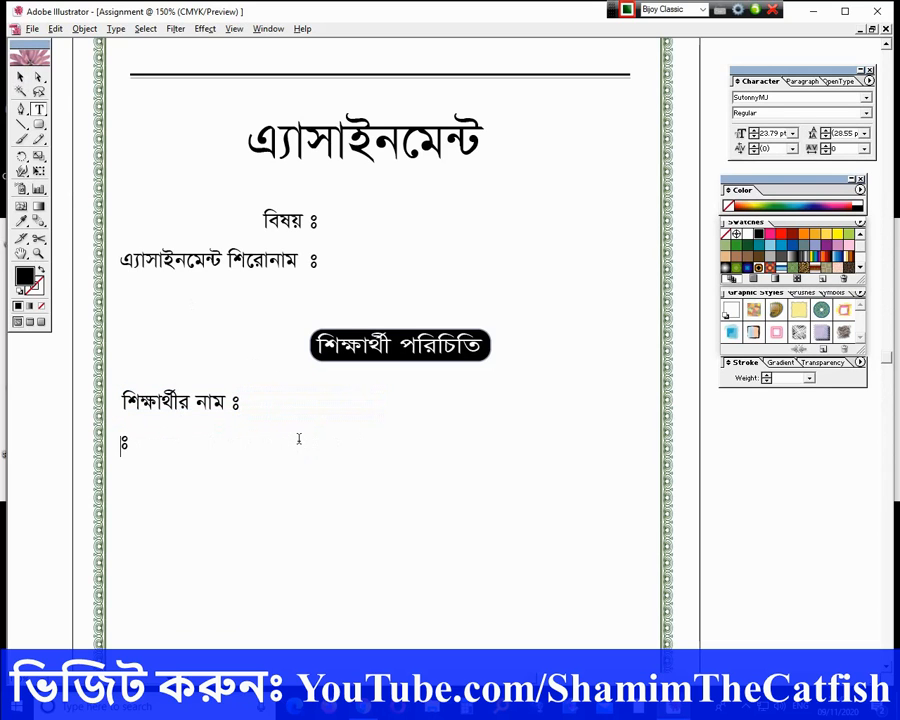
type("শো")
type("ণি")
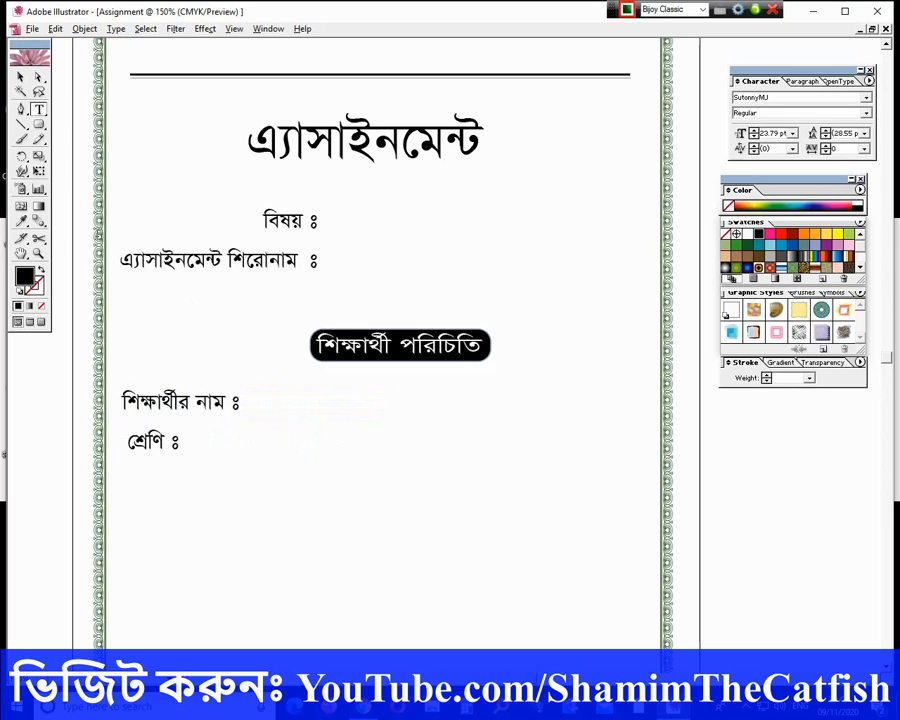
left_click(20, 76)
left_click_drag(157, 453, 214, 443)
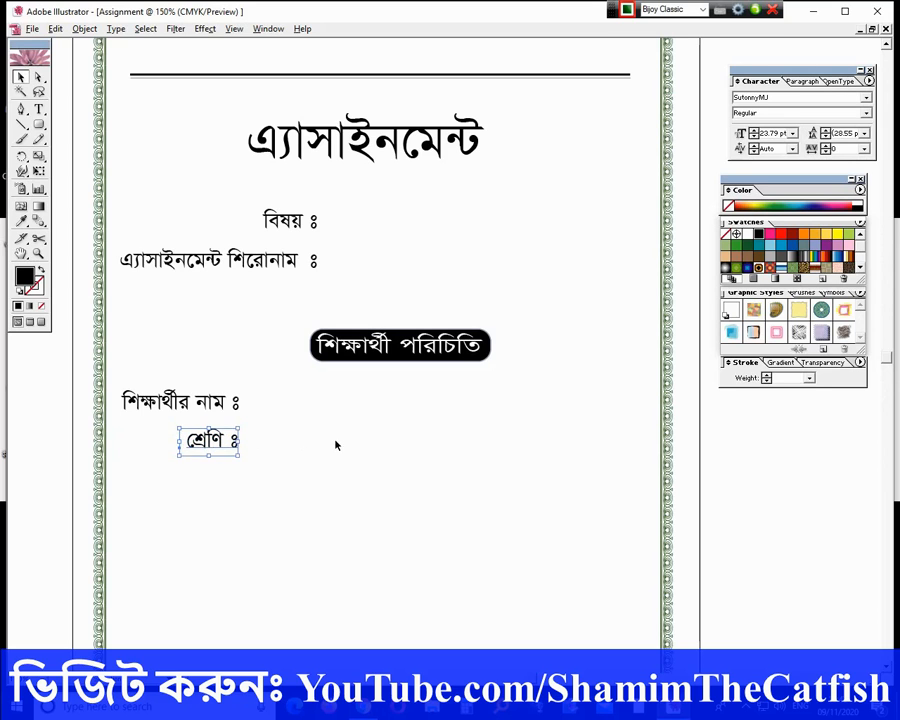
Step: Copy the "শিক্ষার্থীর নাম" and "শ্রেণি" labels to the right half of the page and replace the upper copy's text with "শাখা"
left_click_drag(211, 374, 243, 469)
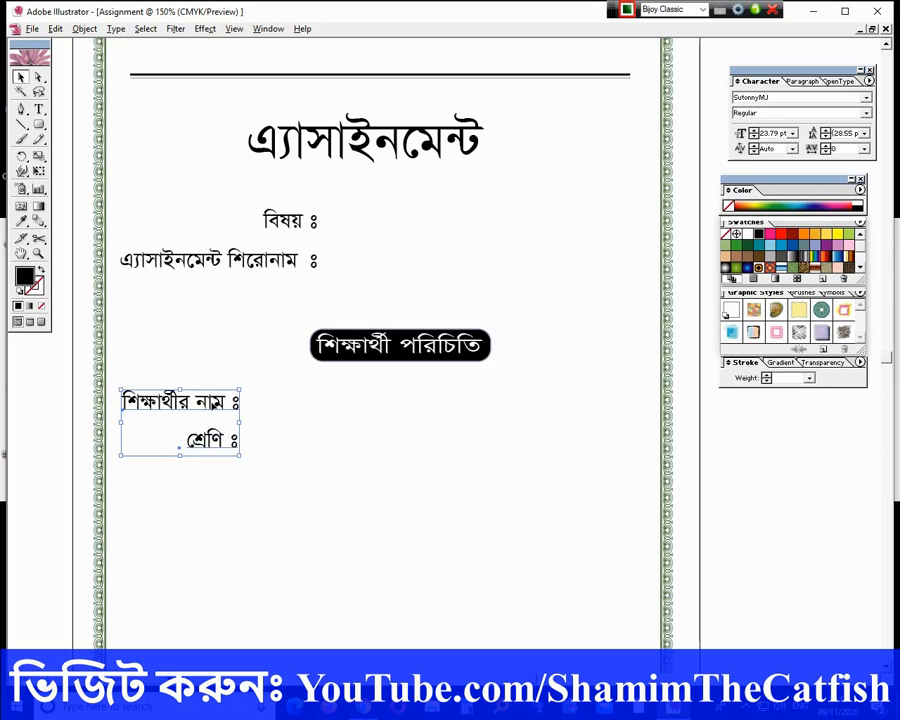
left_click_drag(213, 405, 538, 408)
double_click(538, 397)
key("BackSpace")
key("BackSpace")
key("BackSpace")
key("BackSpace")
key("BackSpace")
key("BackSpace")
key("BackSpace")
key("BackSpace")
key("BackSpace")
key("BackSpace")
key("BackSpace")
key("BackSpace")
key("BackSpace")
key("BackSpace")
key("BackSpace")
key("BackSpace")
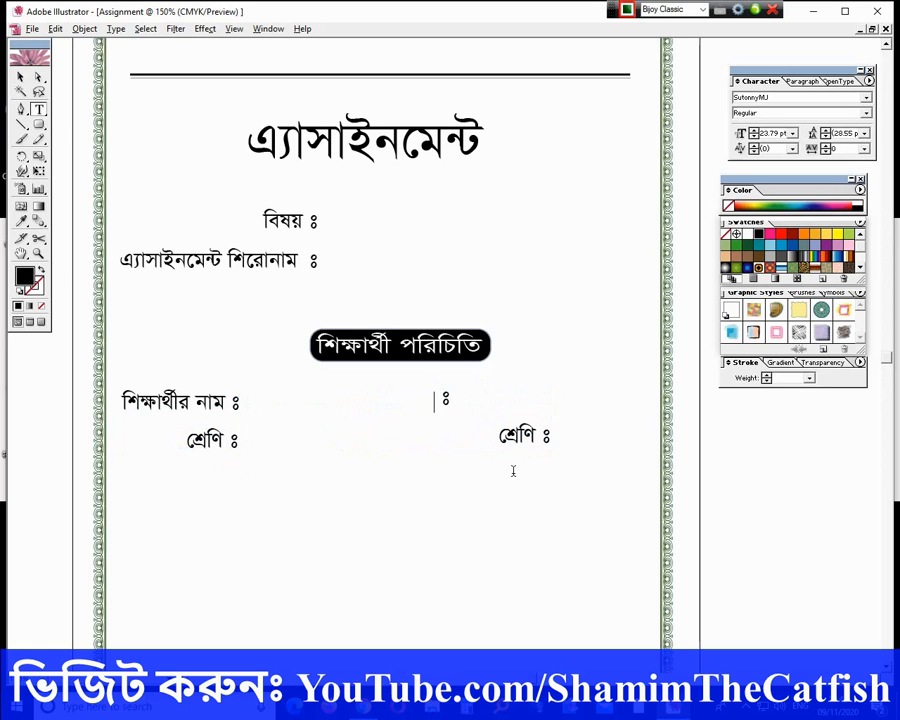
type("শাখা")
Step: Replace the text of the copied "শ্রেণি" label on the right half of the page with "রোল"
left_click(506, 437)
key("BackSpace")
key("BackSpace")
key("BackSpace")
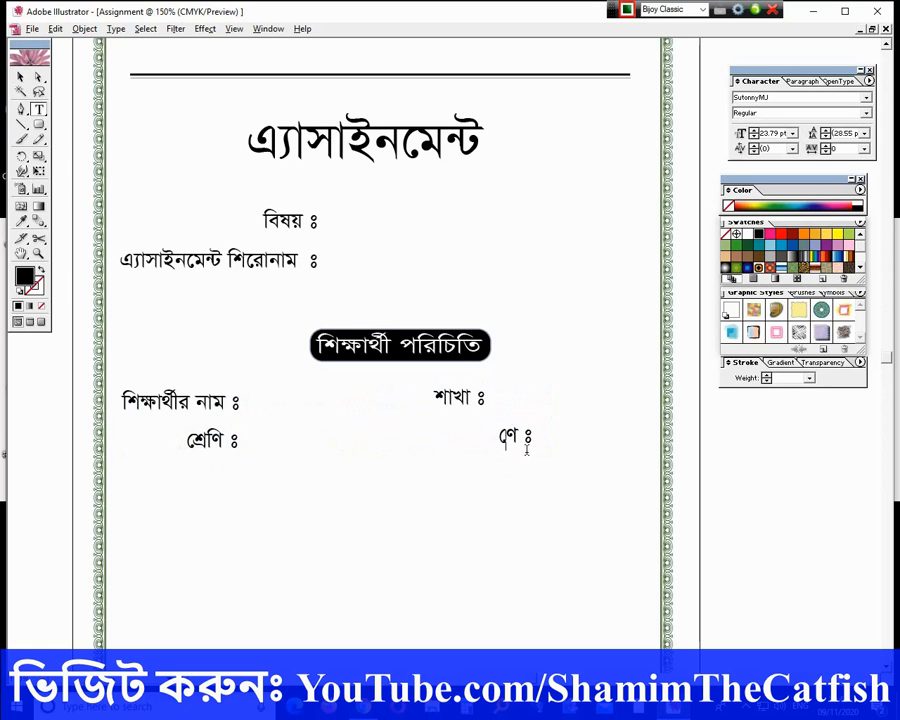
key("BackSpace")
key("BackSpace")
type("রোল")
key("Escape")
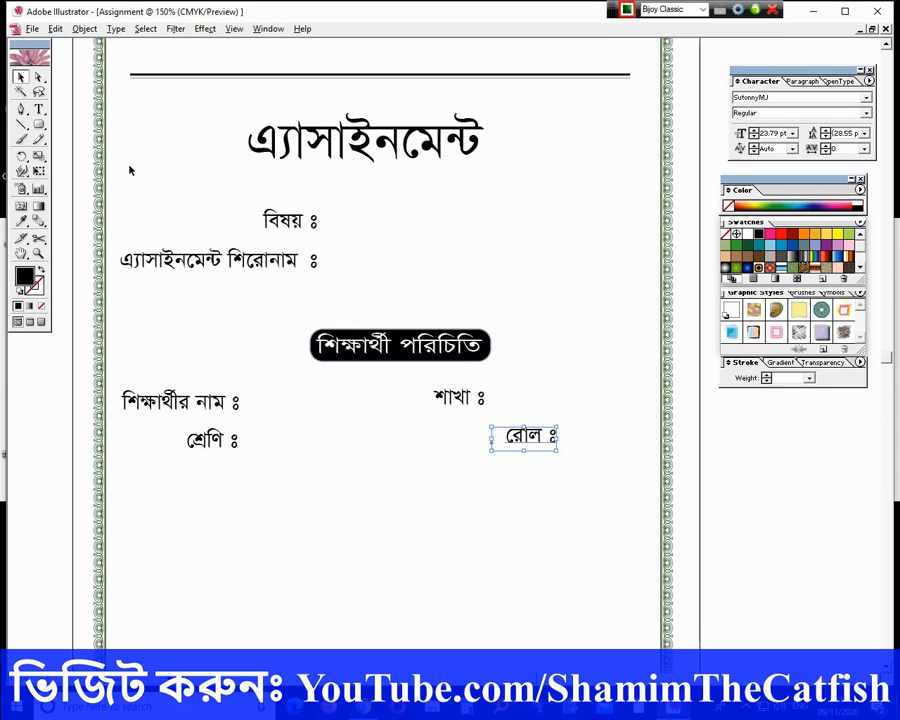
Step: Move the "শাখা" label above "রোল" and adjust both so their colons line up in one column
left_click_drag(473, 398, 540, 432)
left_click(509, 498)
left_click(535, 436)
left_click(542, 505)
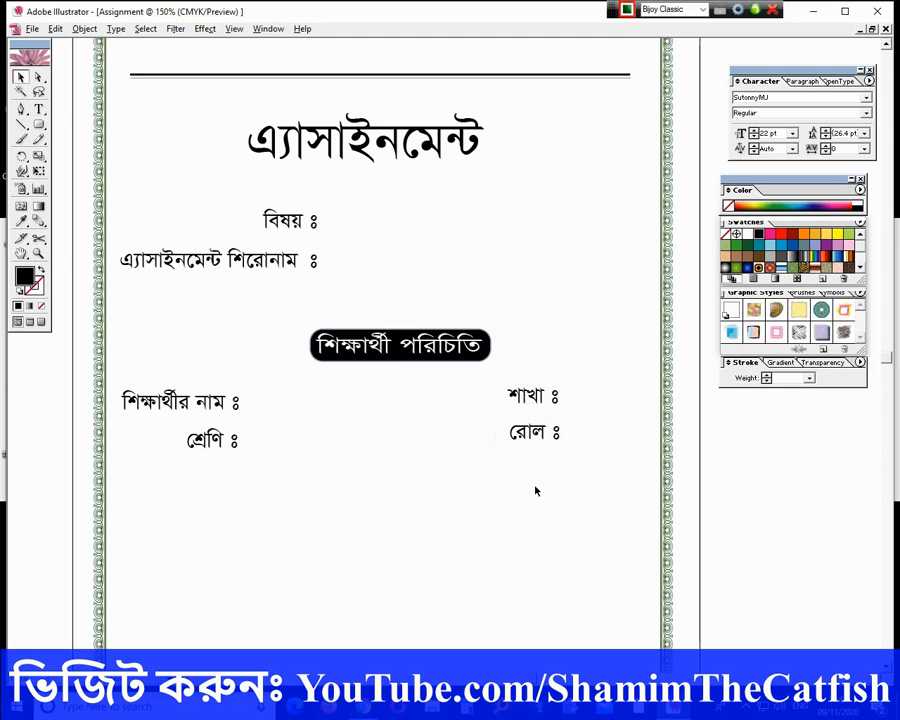
Step: Duplicate the "এ্যাসাইনমেন্ট" heading and move the copy down just below the original
left_click(887, 46)
left_click_drag(887, 46, 887, 46)
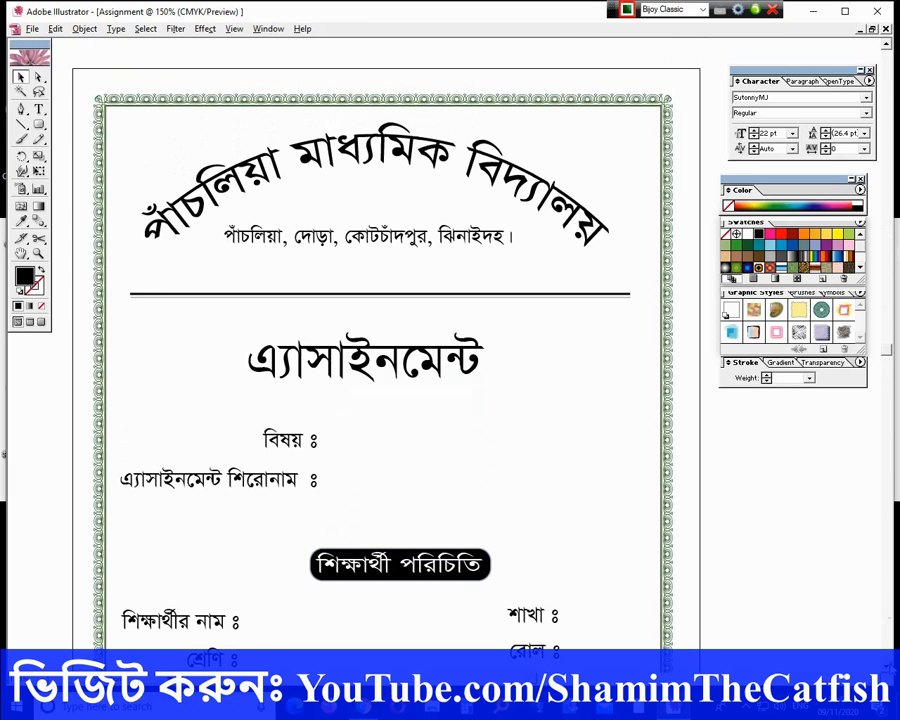
left_click(431, 368)
left_click_drag(431, 368, 434, 373)
key("shift+Down")
key("shift+Down")
key("shift+Down")
key("shift+Down")
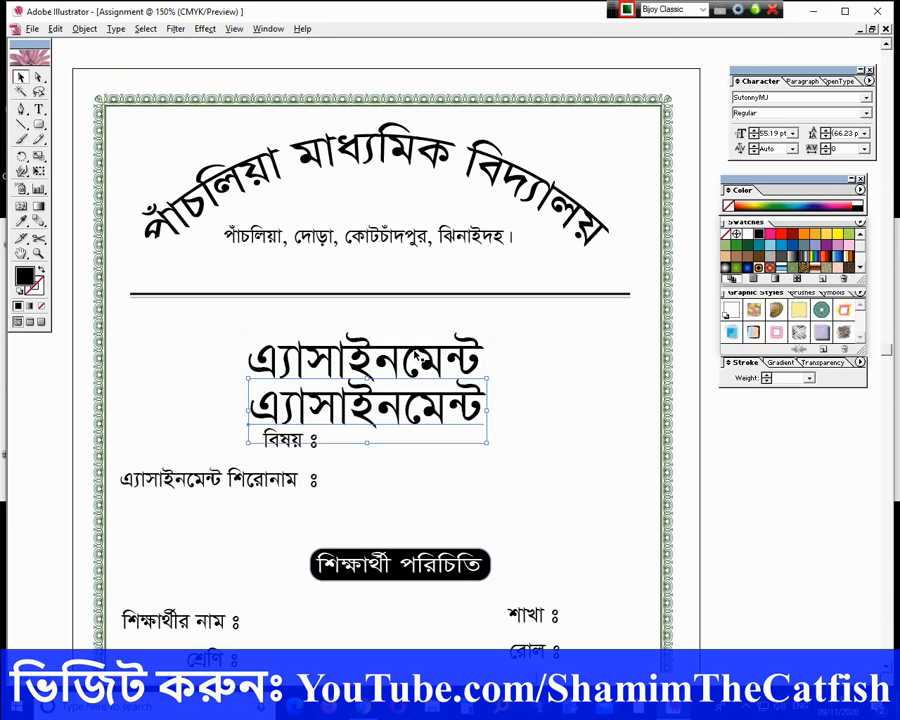
Step: Give the original "এ্যাসাইনমেন্ট" heading a 5 pt black outline
left_click(417, 355)
left_click(810, 378)
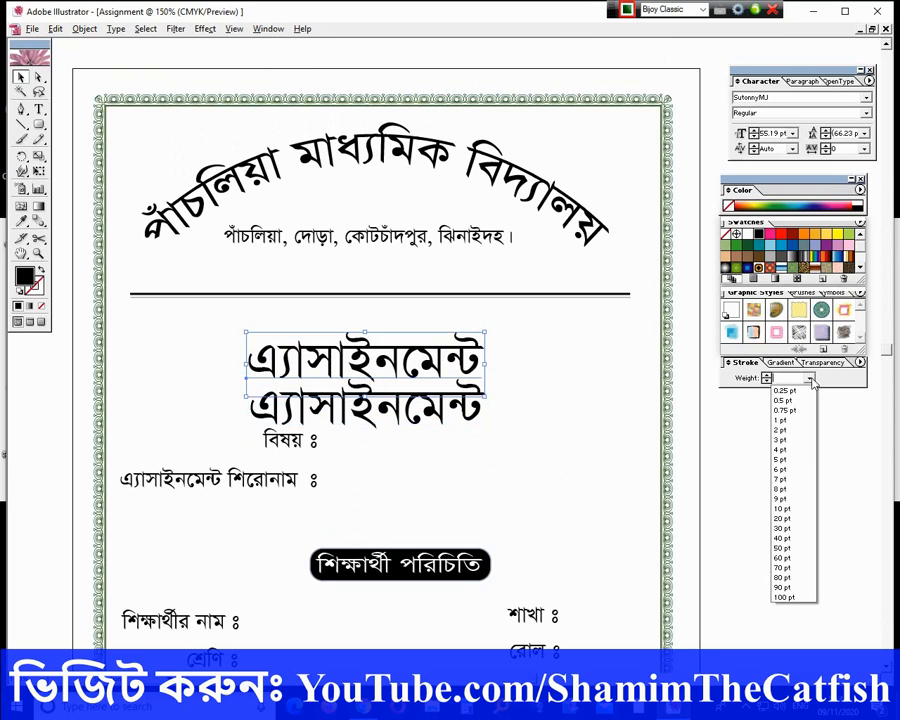
left_click(787, 460)
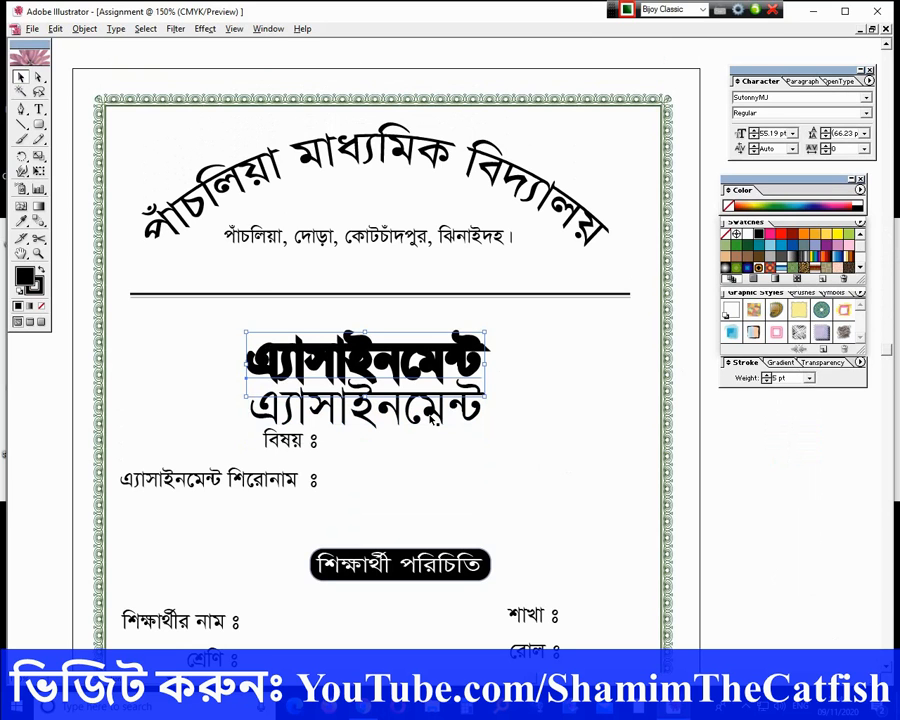
Step: Fill the "এ্যাসাইনমেন্ট" copy with white and position it over the thick black heading for an outlined look
left_click(432, 421)
key("slash")
left_click_drag(465, 410, 462, 369)
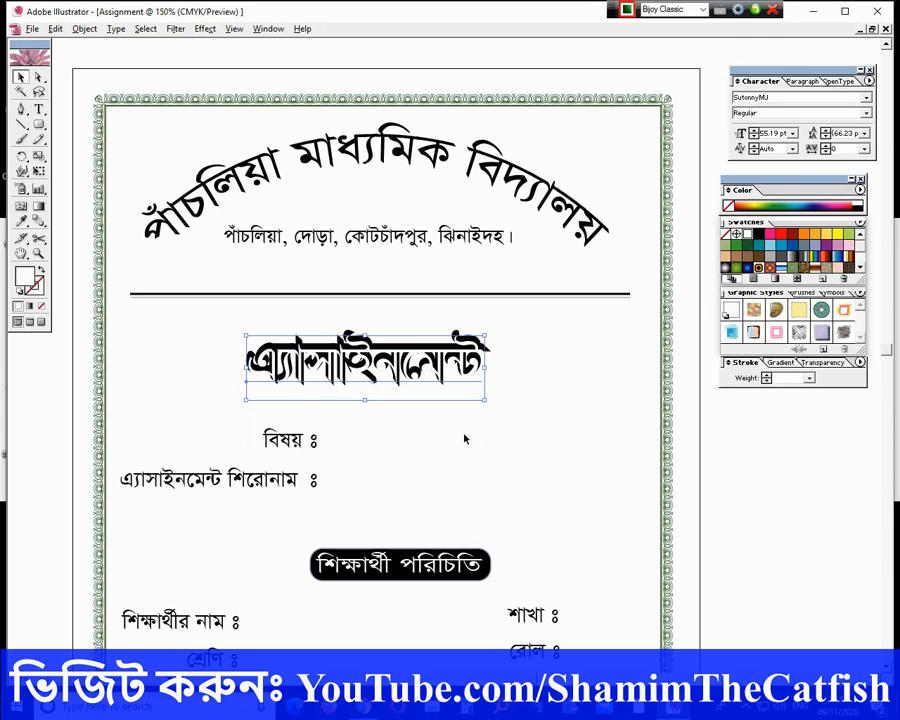
key("Up")
key("Up")
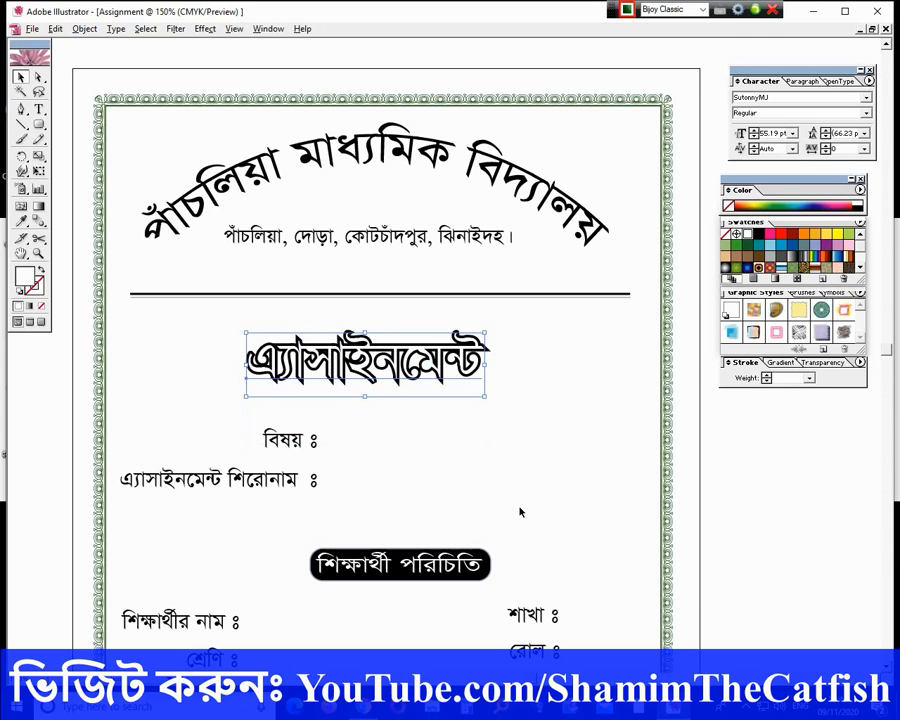
key("Down")
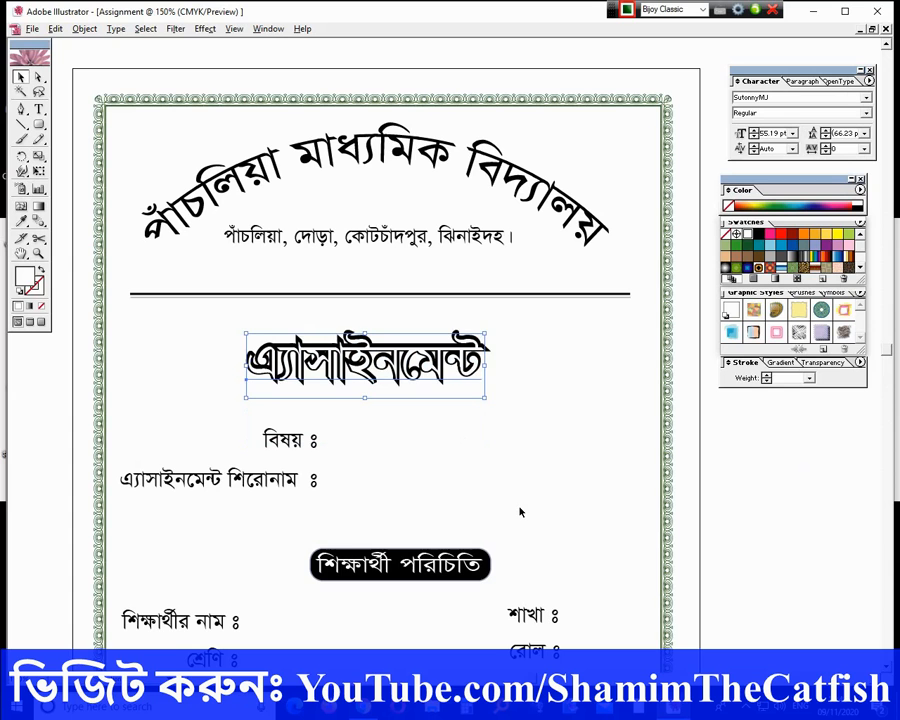
left_click(556, 432)
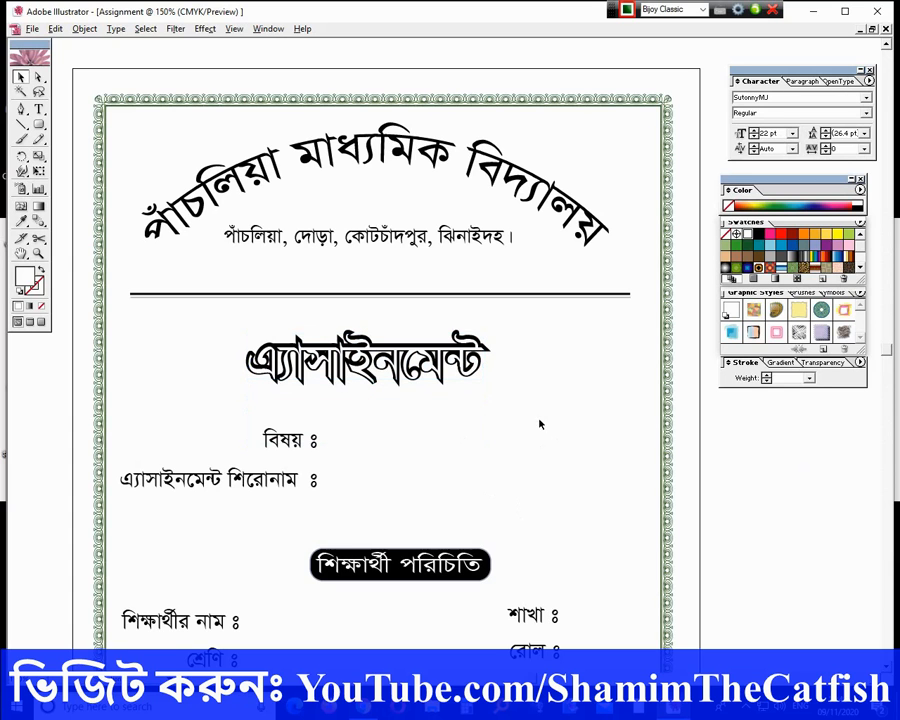
Step: Move the white "এ্যাসাইনমেন্ট" copy down off the black heading and set the black heading's outline to 4 pt
scroll(385, 350, "down", 5)
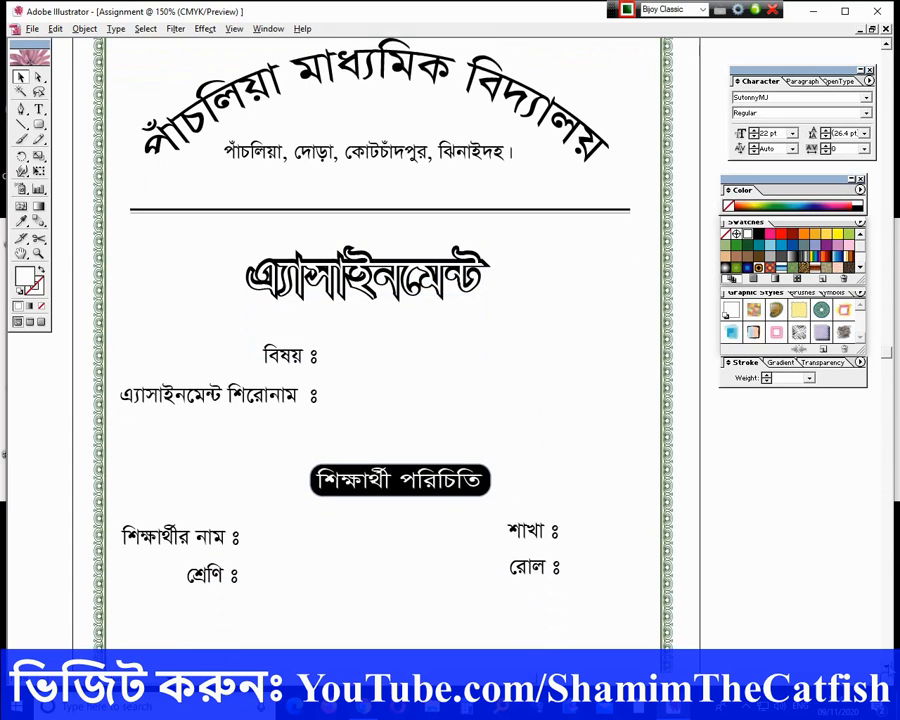
left_click_drag(396, 183, 397, 206)
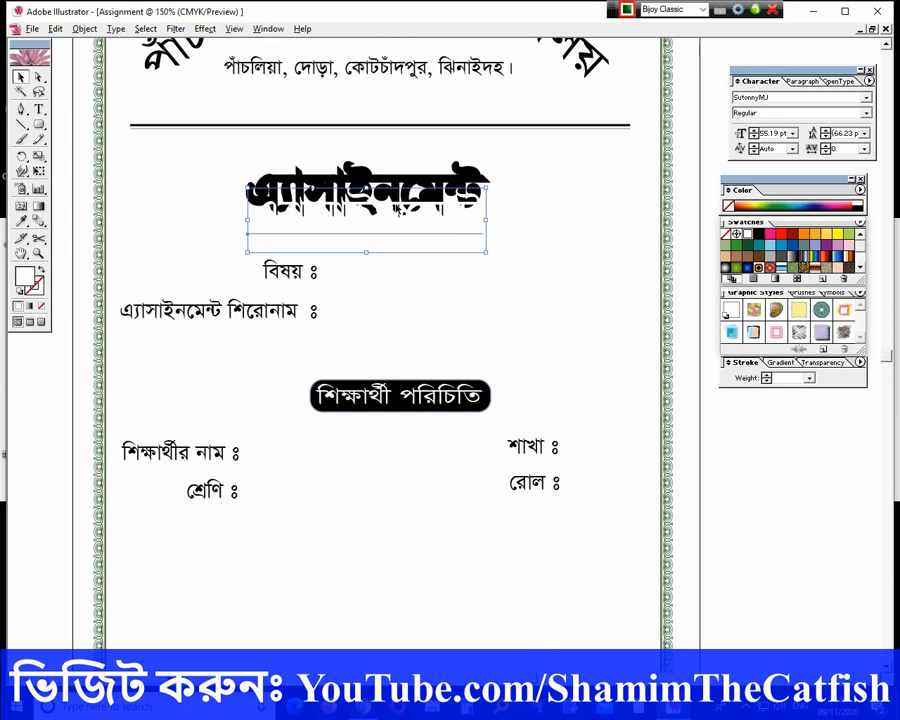
left_click(808, 378)
left_click(799, 449)
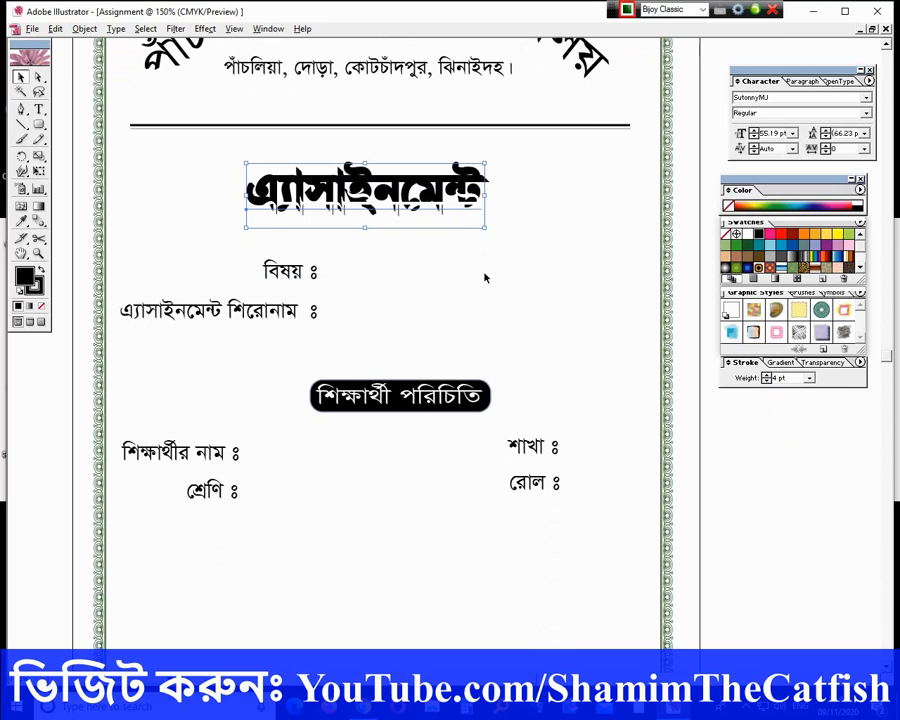
Step: Position the white "এ্যাসাইনমেন্ট" copy back over the thick black heading to form an outlined heading
left_click(565, 235)
left_click(472, 231)
key("Up")
key("Up")
key("Up")
key("Up")
key("Up")
key("Up")
key("Up")
key("Up")
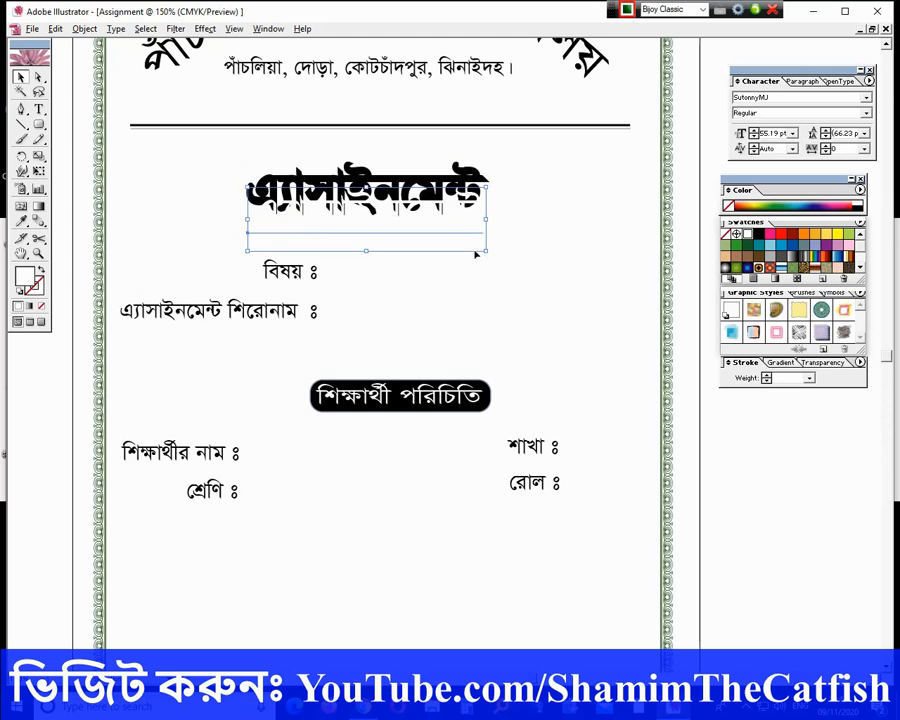
key("Up")
key("Up")
key("Up")
key("Up")
key("Up")
key("Up")
key("Up")
key("Up")
key("Up")
key("Up")
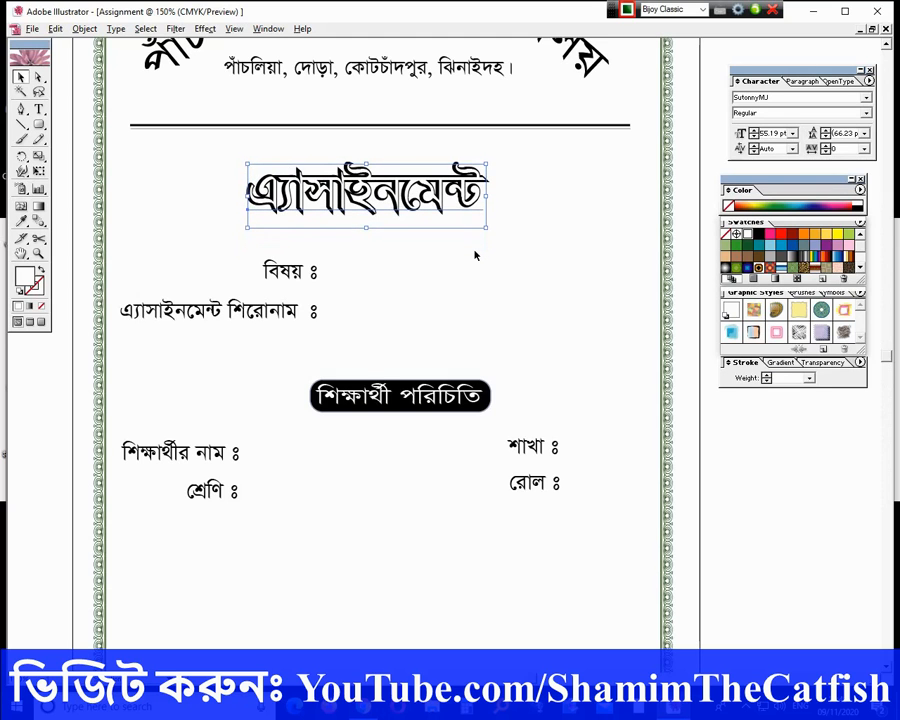
key("Left")
key("Down")
key("Down")
key("Right")
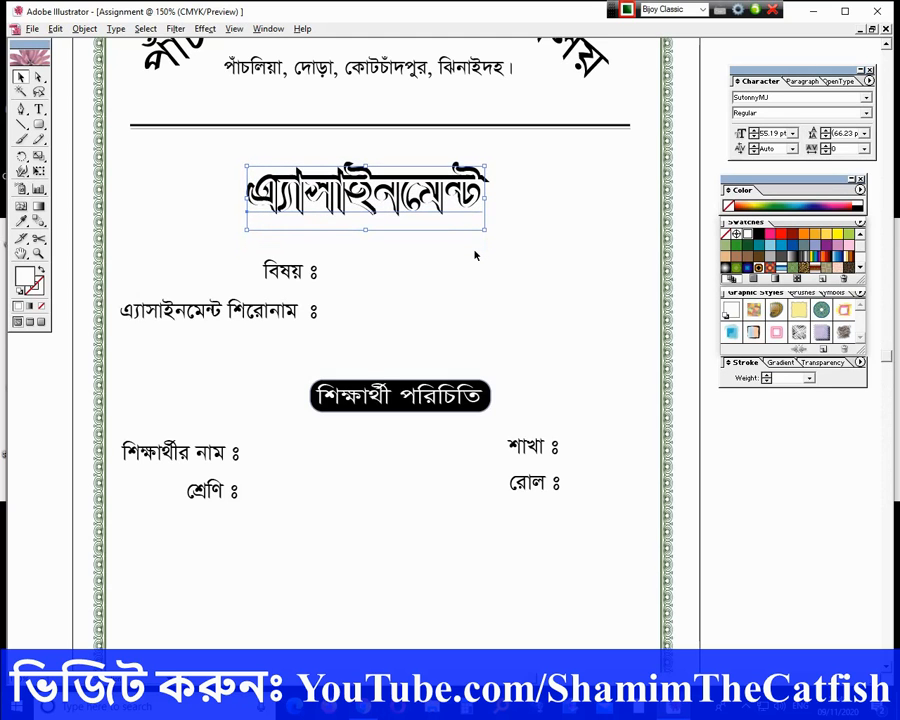
left_click(475, 255)
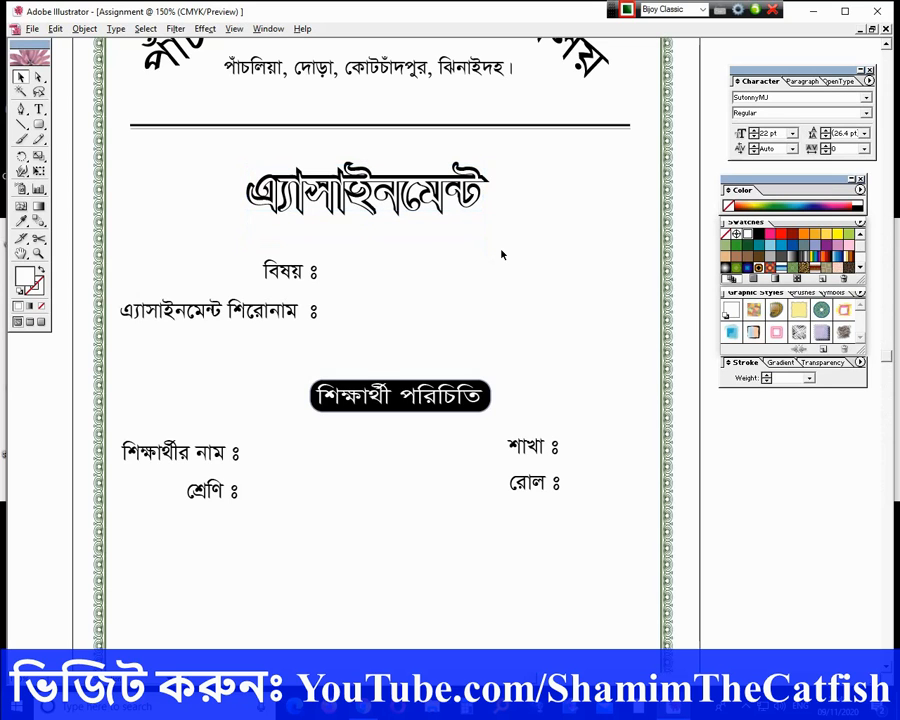
Step: Duplicate the "শ্রেণি" label below itself and change the copy's wording to "জমাদানের তারিখ", keeping its colon
scroll(385, 340, "down", 4)
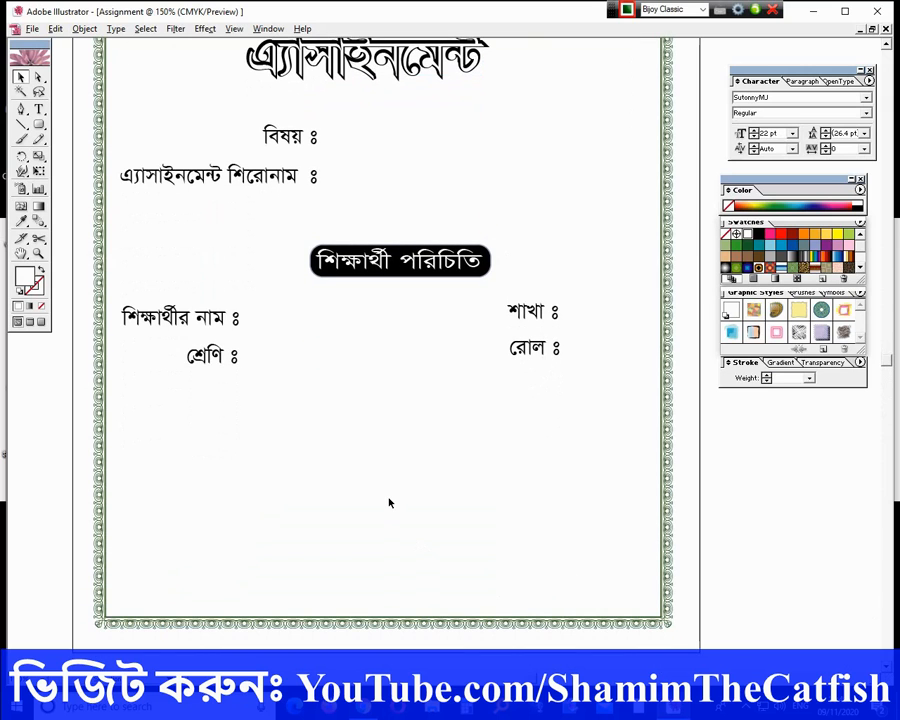
left_click(206, 358)
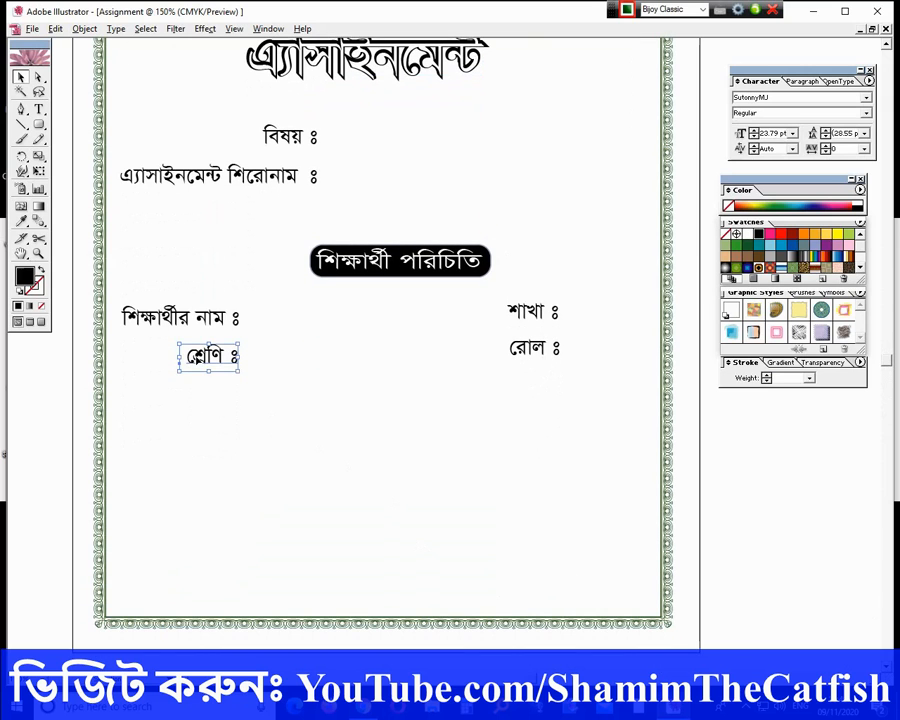
left_click_drag(206, 360, 160, 398)
double_click(142, 400)
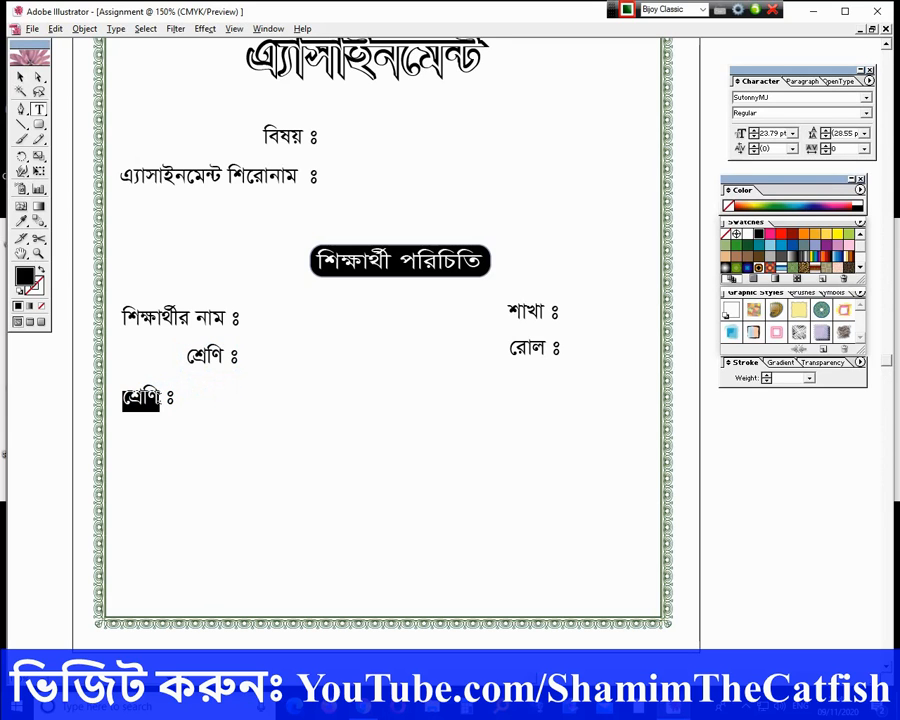
type("জমাদানের তারিখ")
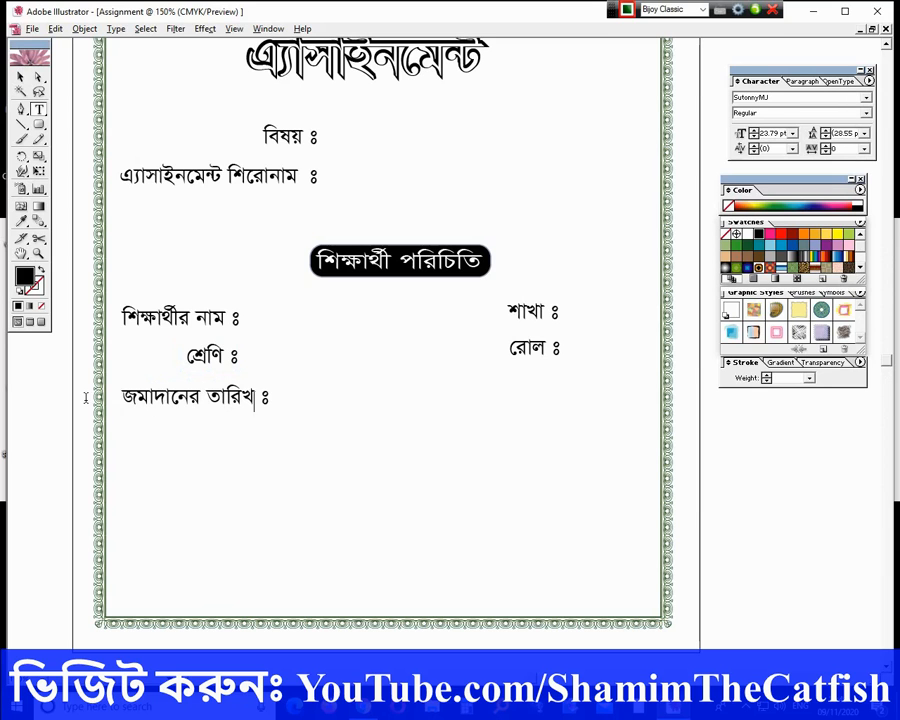
left_click(20, 76)
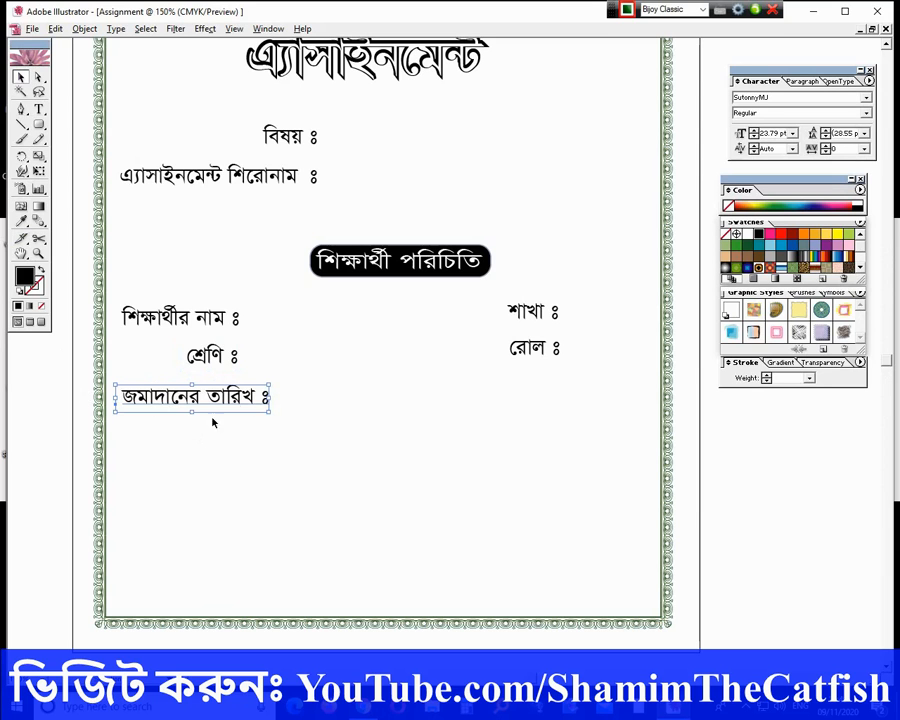
Step: Duplicate the "জমাদানের তারিখ" label just below and change the copy's wording to "অভিভাবক"
left_click_drag(240, 396, 108, 425)
key("t")
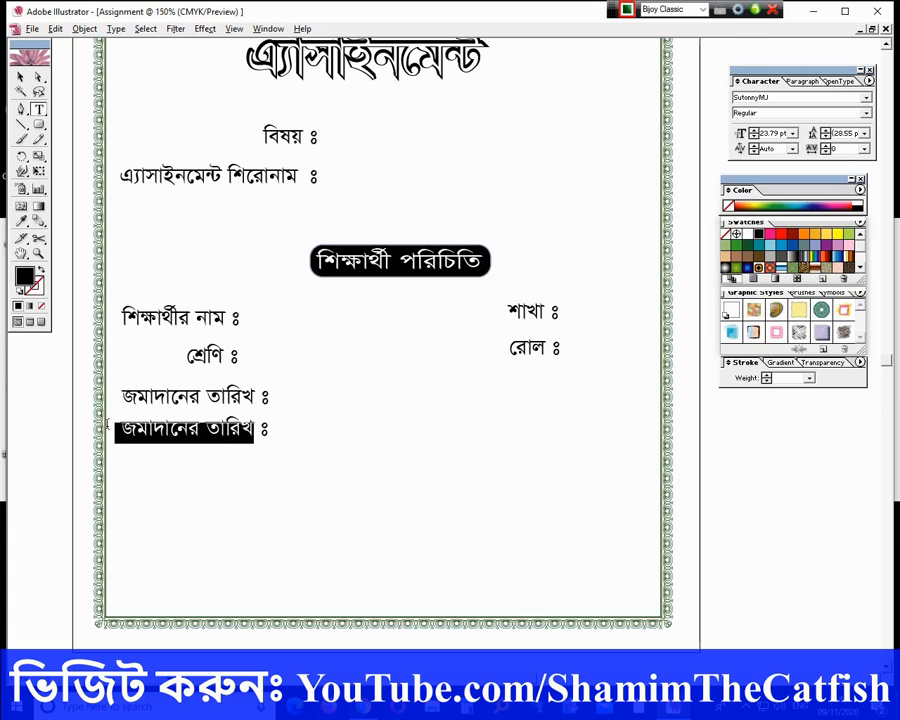
type("অভ")
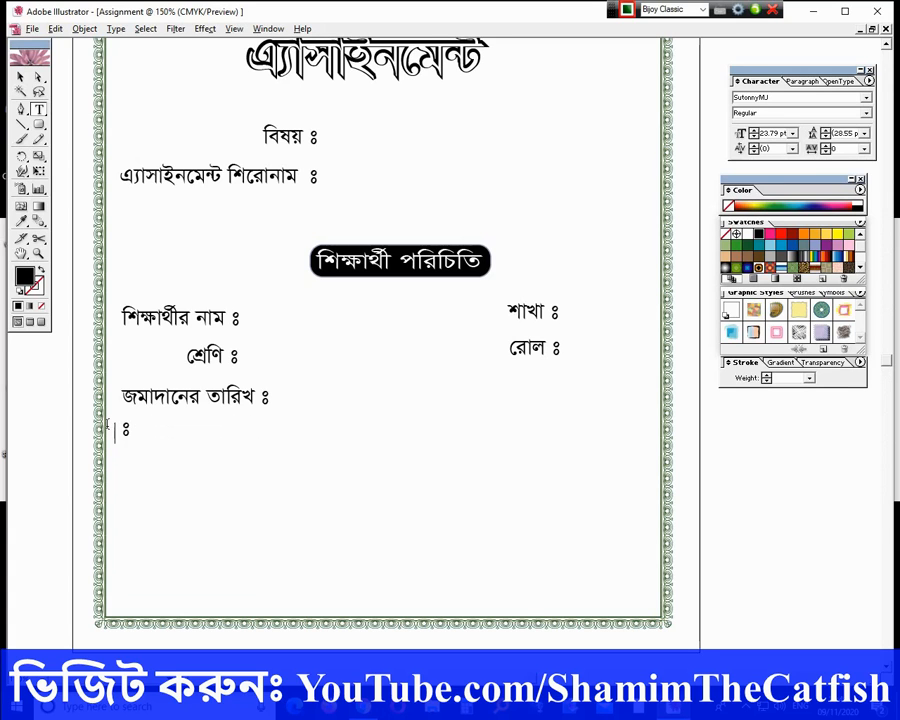
type("িভাবক")
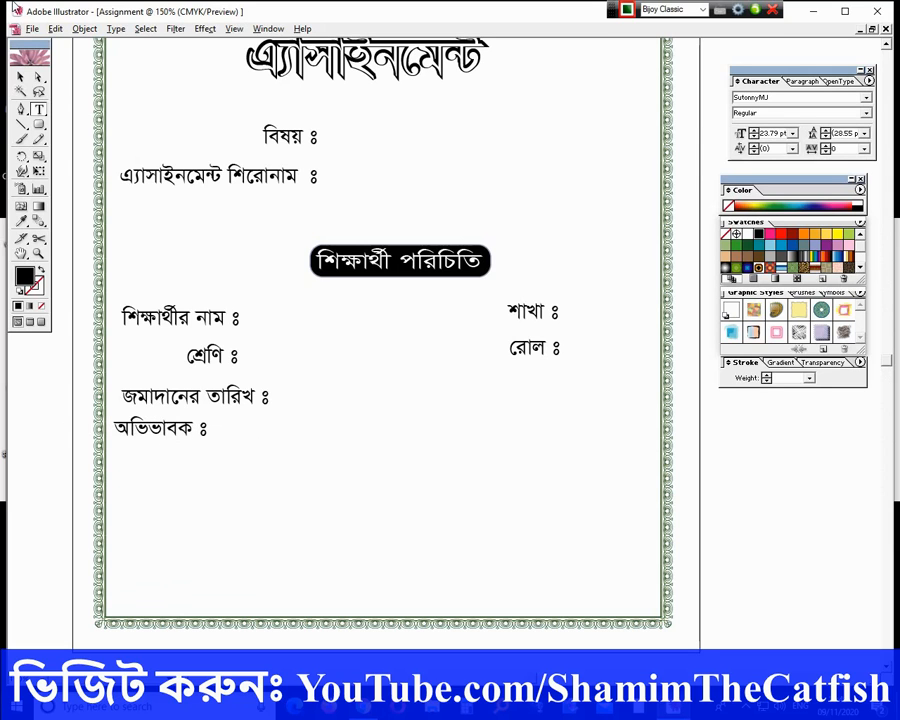
left_click(20, 77)
Step: Resize and reposition the "জমাদানের তারিখ" and "অভিভাবক" labels so their colons line up with the labels above
left_click_drag(176, 433, 205, 436)
left_click(236, 398)
left_click_drag(266, 398, 206, 388)
left_click(286, 414)
left_click(202, 434)
left_click_drag(232, 446, 219, 427)
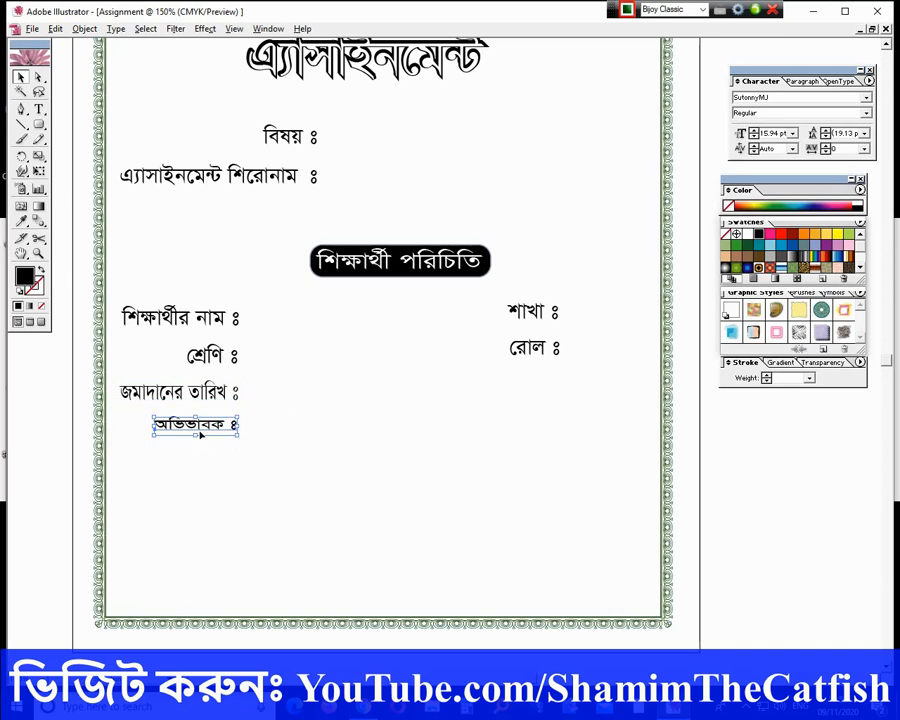
left_click(234, 454)
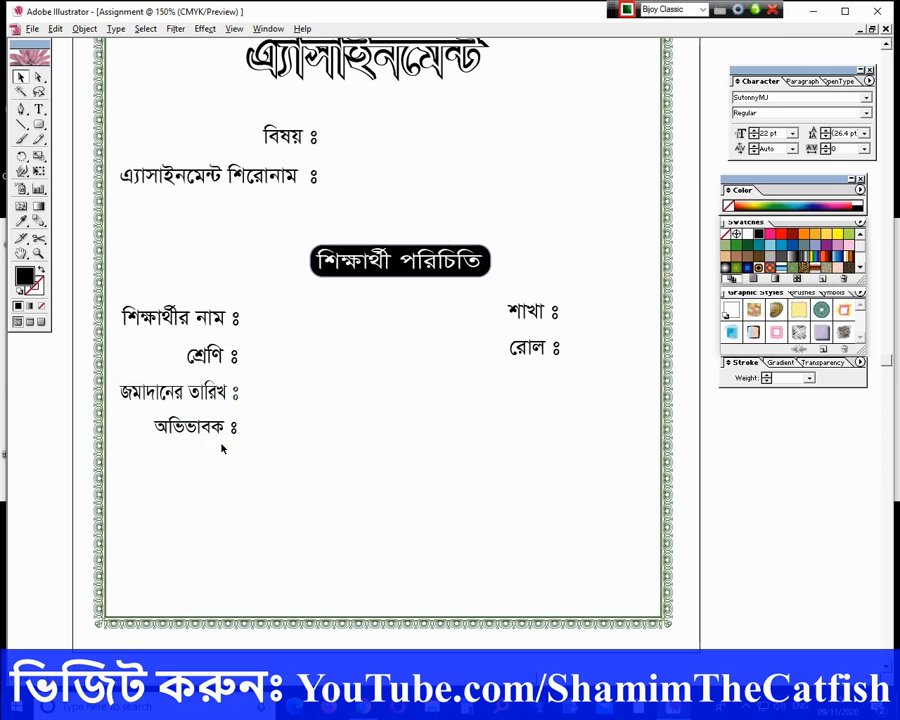
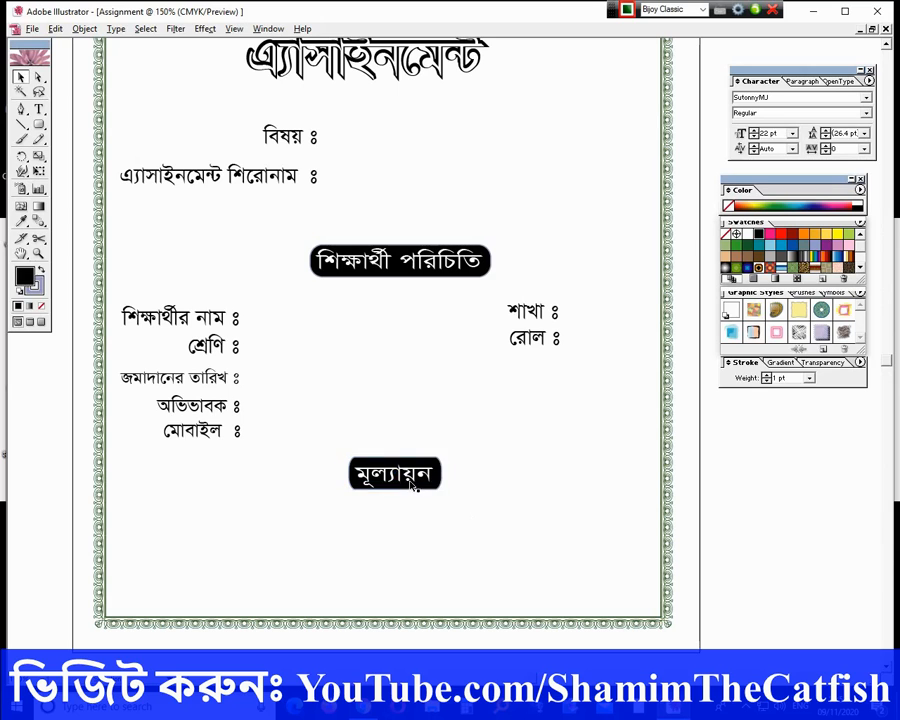
Step: Nudge the "মূল্যায়ন" text slightly up to center it inside its black rounded box
key("Up")
key("Up")
key("Up")
left_click(451, 507)
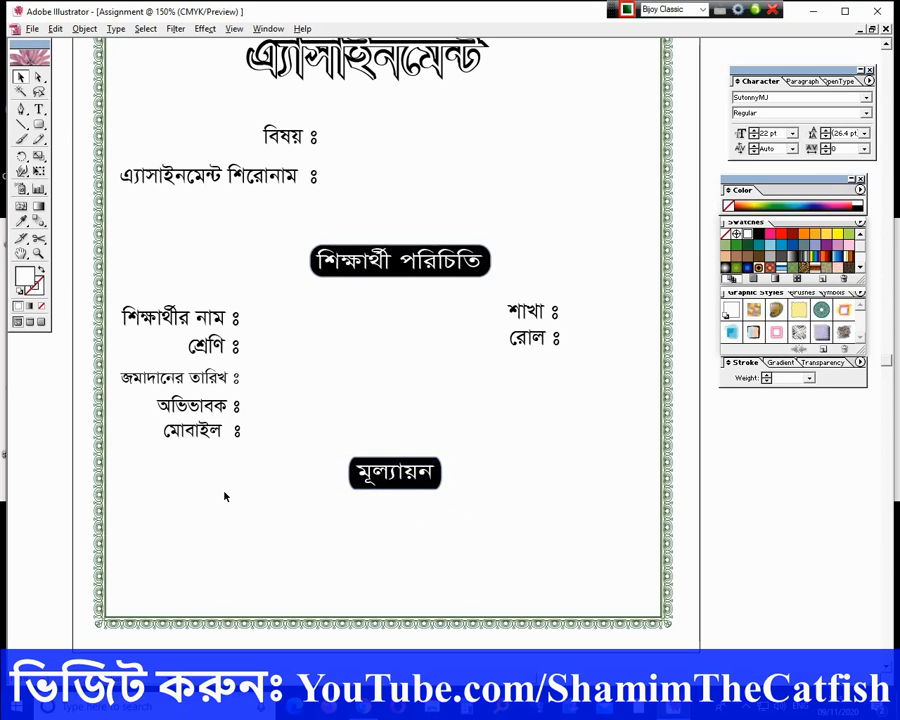
Step: Draw a small checkbox rectangle about 21 × 14 pt near the left border, below the "মূল্যায়ন" heading
left_click_drag(38, 124, 55, 128)
left_click_drag(135, 508, 158, 520)
left_click(39, 289)
Step: Set the checkbox rectangle's outline weight to 5 pt
left_click(809, 378)
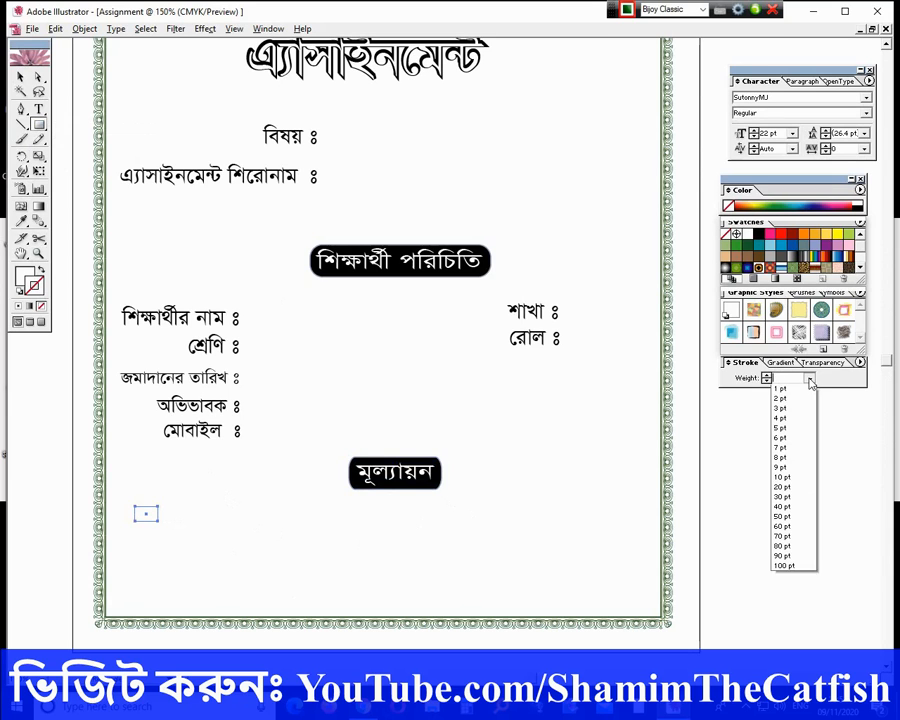
left_click(805, 424)
left_click(809, 378)
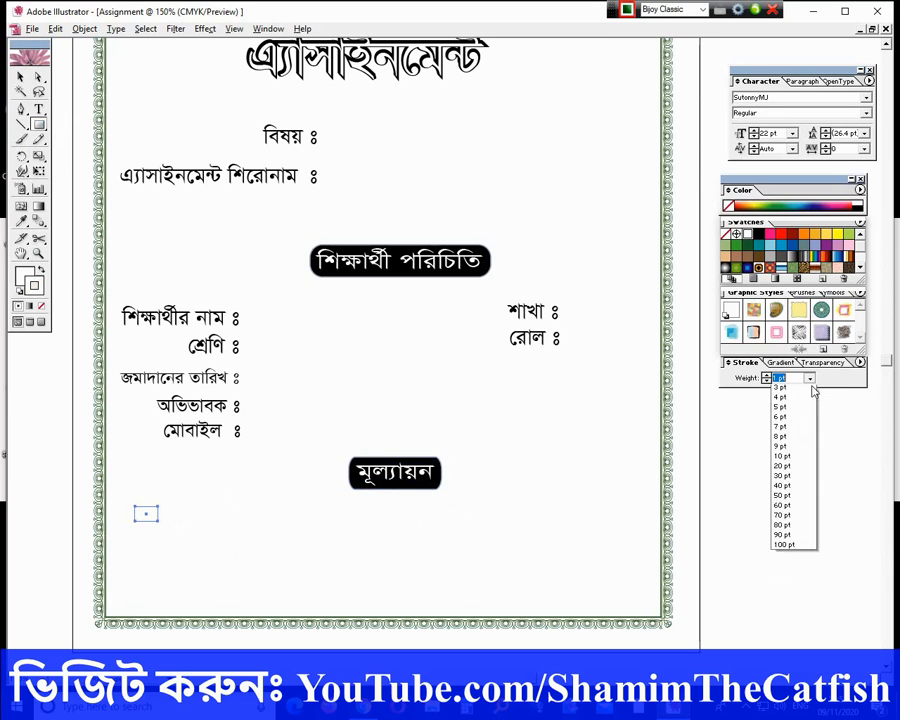
left_click(801, 463)
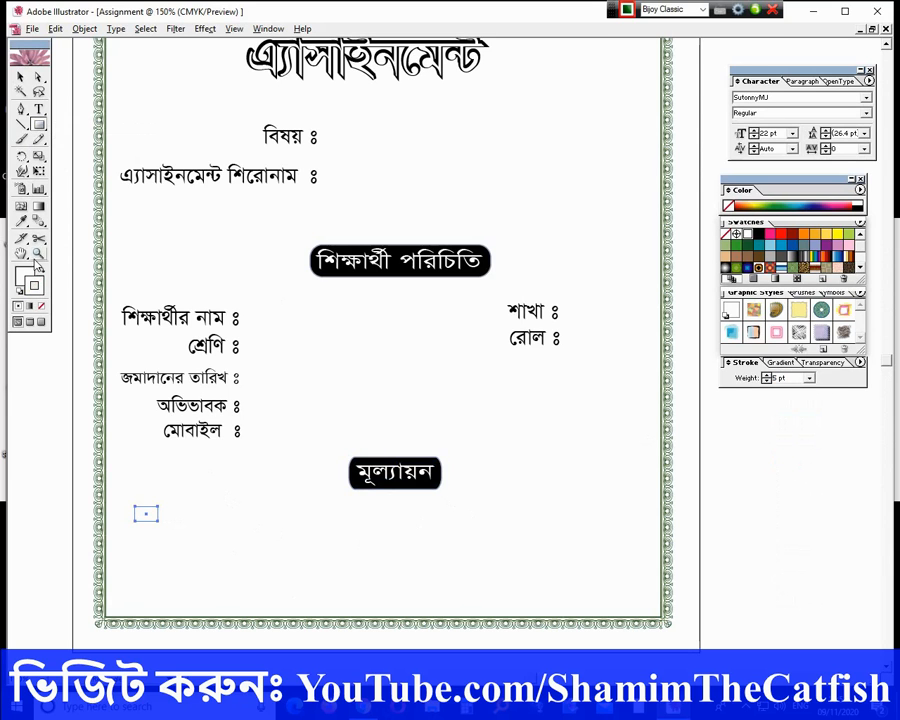
left_click(145, 492)
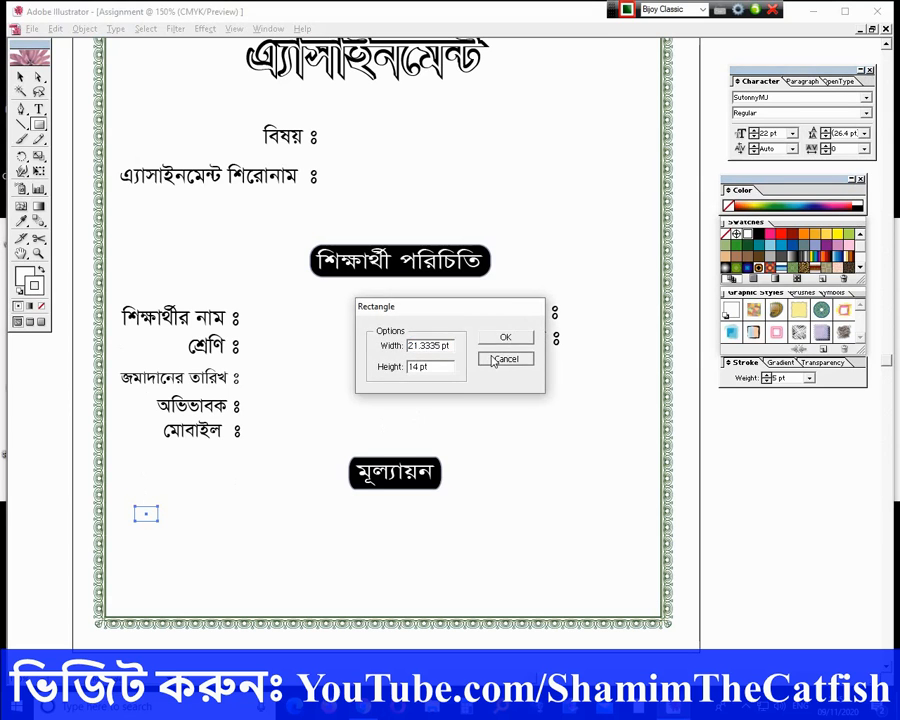
left_click(505, 358)
Step: Give the checkbox rectangle a black outline and set its weight to 1 pt
left_click(147, 515)
left_click(759, 234)
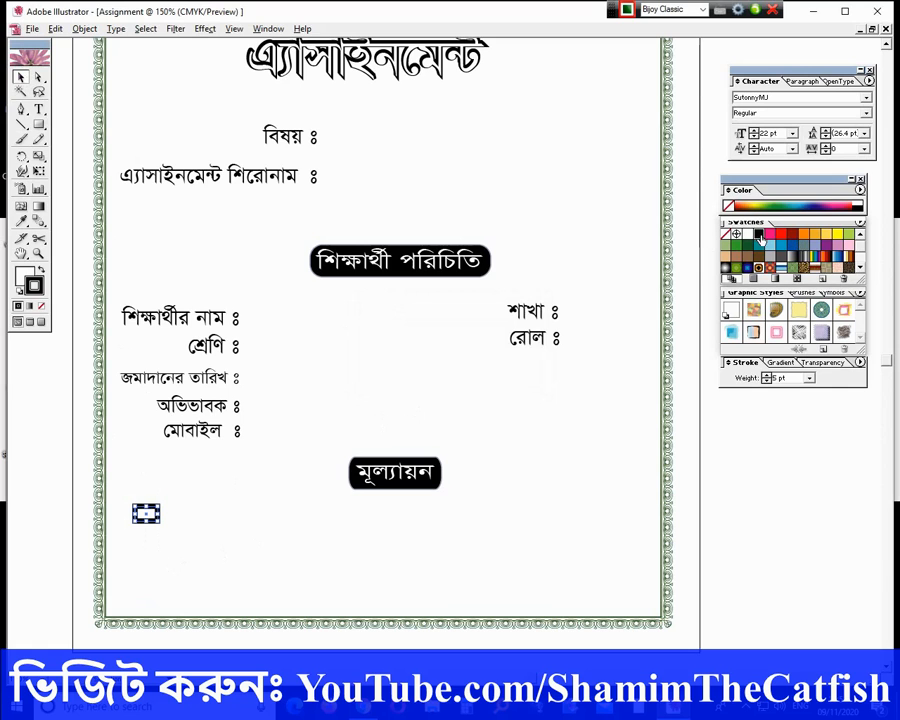
left_click(808, 378)
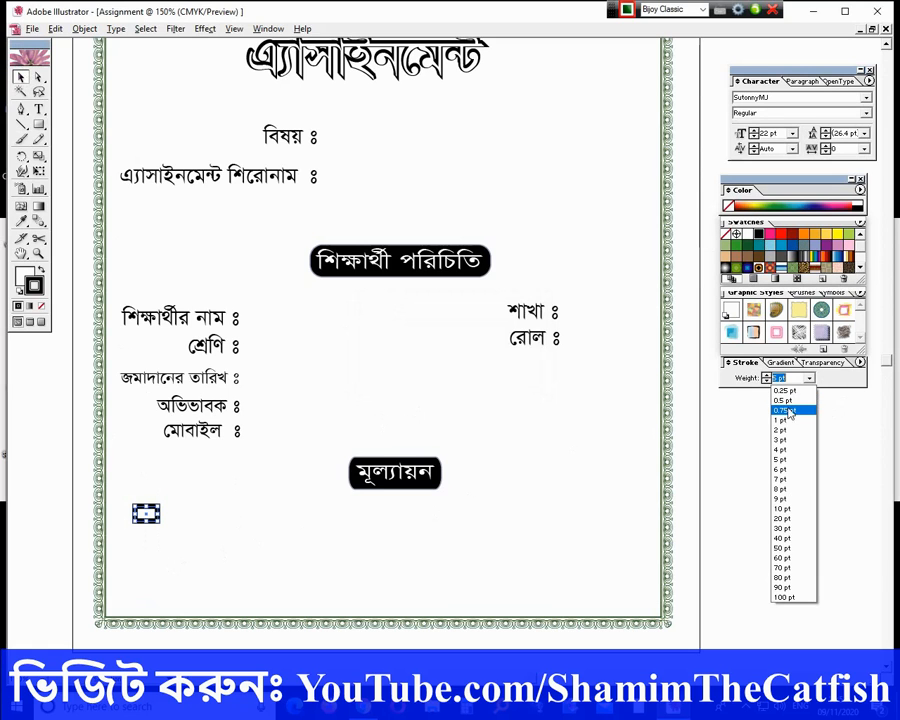
left_click(787, 427)
left_click(313, 548)
left_click(156, 518)
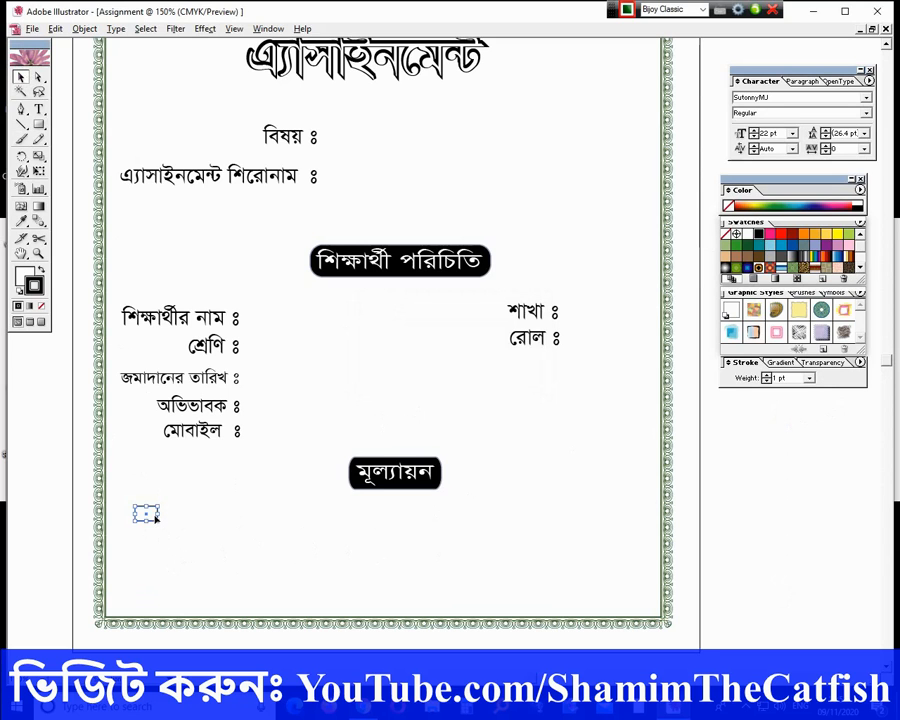
Step: Duplicate the "মোবাইল" label beside the checkbox and replace the copy's text with "অতি উত্তম"
left_click_drag(210, 439, 163, 503)
double_click(211, 518)
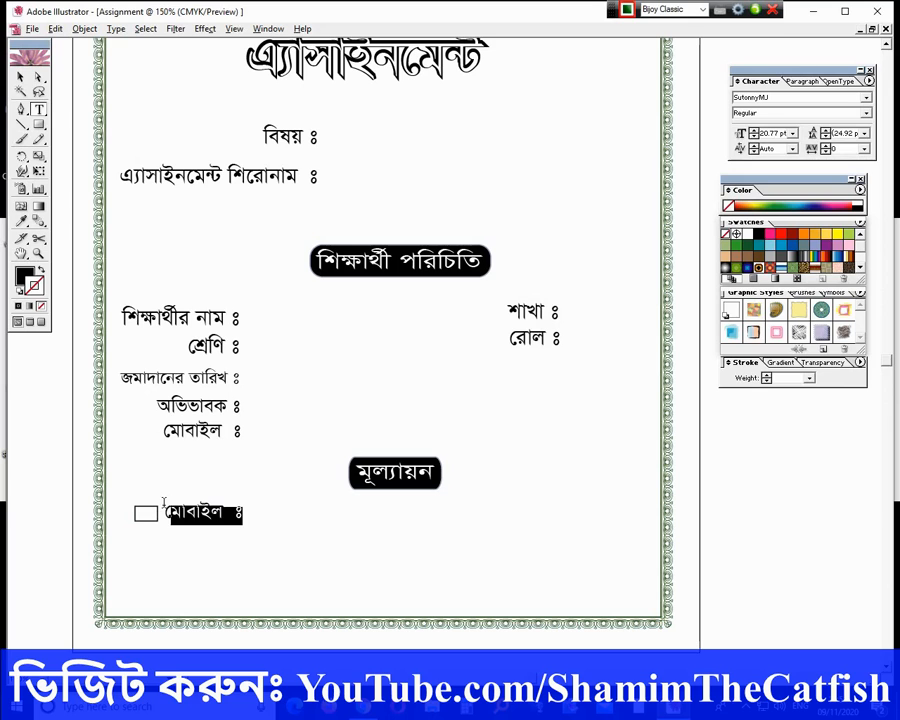
key("BackSpace")
type("অতি")
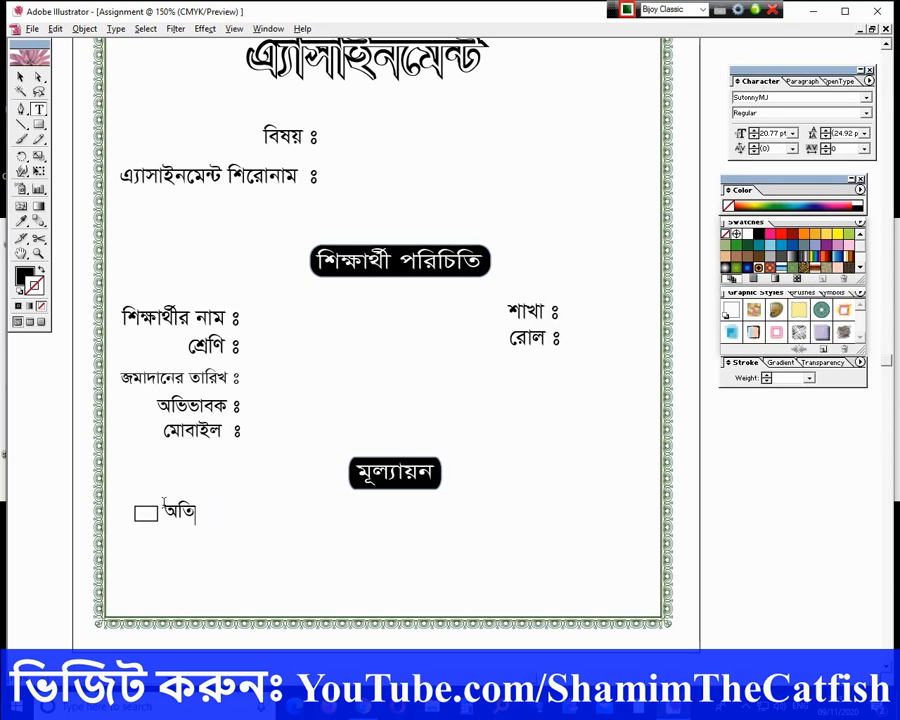
type(" উত্তম")
key("BackSpace")
key("BackSpace")
type("তম")
left_click(21, 77)
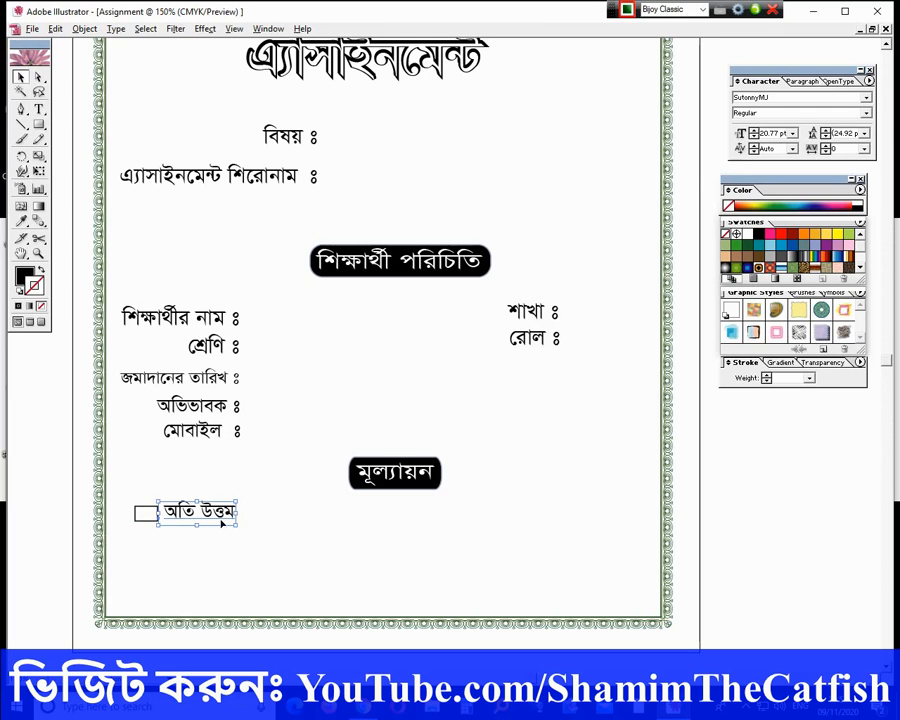
Step: Scale the "অতি উত্তম" label down to 17 pt and line it up beside the checkbox
left_click_drag(235, 524, 185, 518)
left_click(221, 542)
left_click(136, 492)
key("Right")
key("Up")
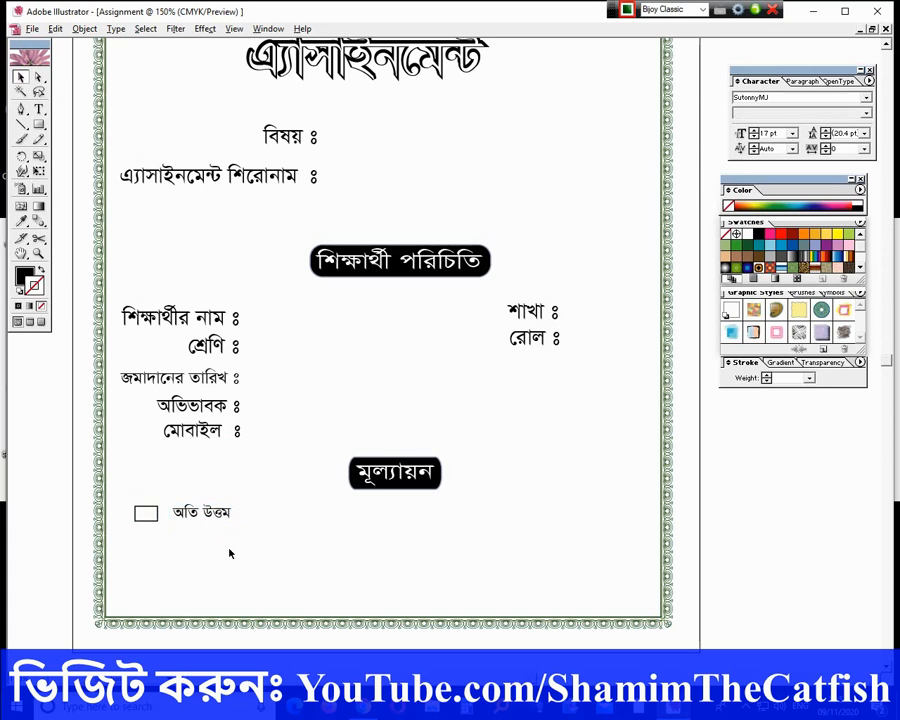
Step: Duplicate the checkbox with its label three times across the row and shorten the second label to "উত্তম"
left_click_drag(133, 498, 586, 512)
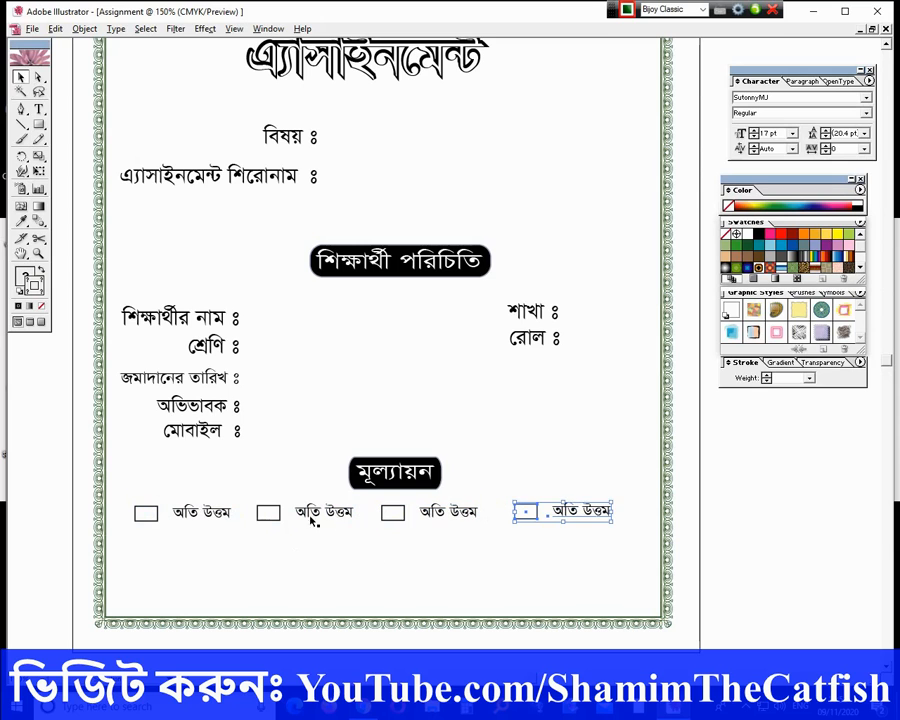
double_click(319, 516)
key("BackSpace")
key("BackSpace")
key("BackSpace")
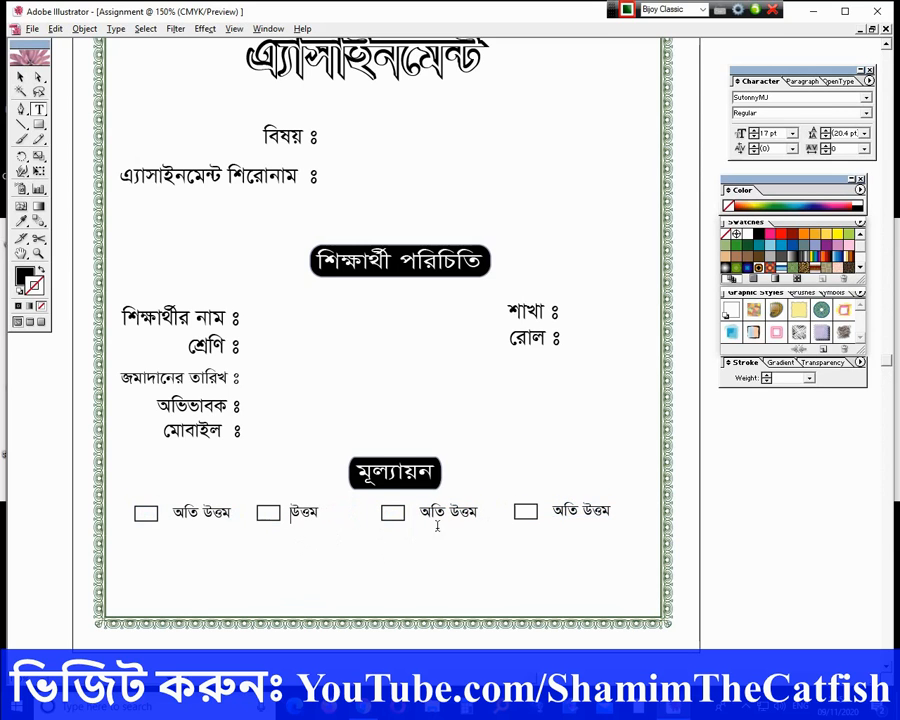
Step: Replace the third checkbox label's text with "ভালো"
left_click(422, 510)
type("ভালো")
key("Delete")
key("Delete")
key("Delete")
key("Delete")
key("Delete")
key("Delete")
Step: Replace the fourth checkbox label's text with "অগ্রগতি প্রয়োজন"
left_click(553, 511)
key("Delete")
key("Delete")
key("Delete")
key("Delete")
key("Delete")
key("Delete")
key("Delete")
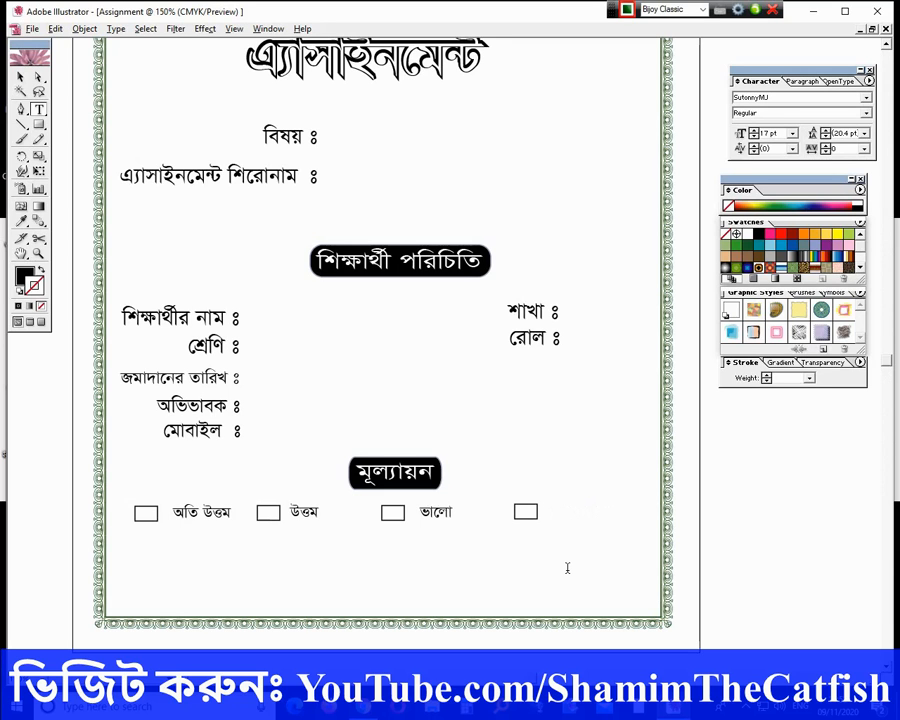
type("অগ্রগতি প্রয়োজন")
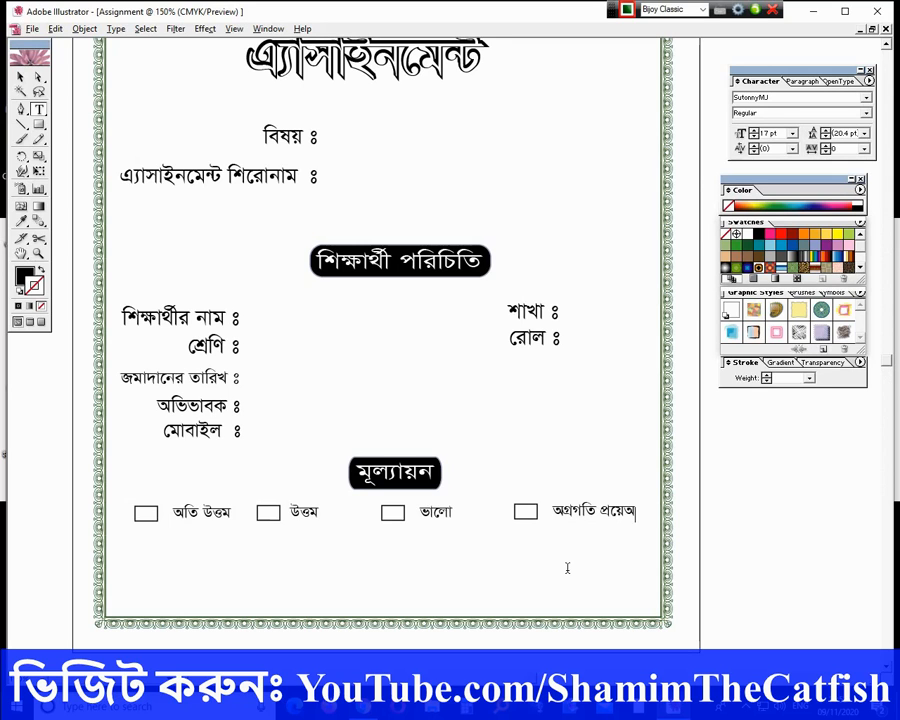
key("BackSpace")
key("BackSpace")
key("BackSpace")
type("াজন")
left_click(20, 77)
Step: Shift the fourth checkbox and its "অগ্রগতি প্রয়োজন" label left, away from the page border
left_click(323, 542)
left_click_drag(490, 500, 655, 548)
key("Left")
key("Left")
key("Left")
key("Left")
key("Left")
key("Left")
key("Left")
key("Left")
key("Left")
key("Left")
key("Left")
key("Left")
key("Left")
key("Left")
key("Left")
key("Left")
key("Left")
key("Left")
left_click(457, 535)
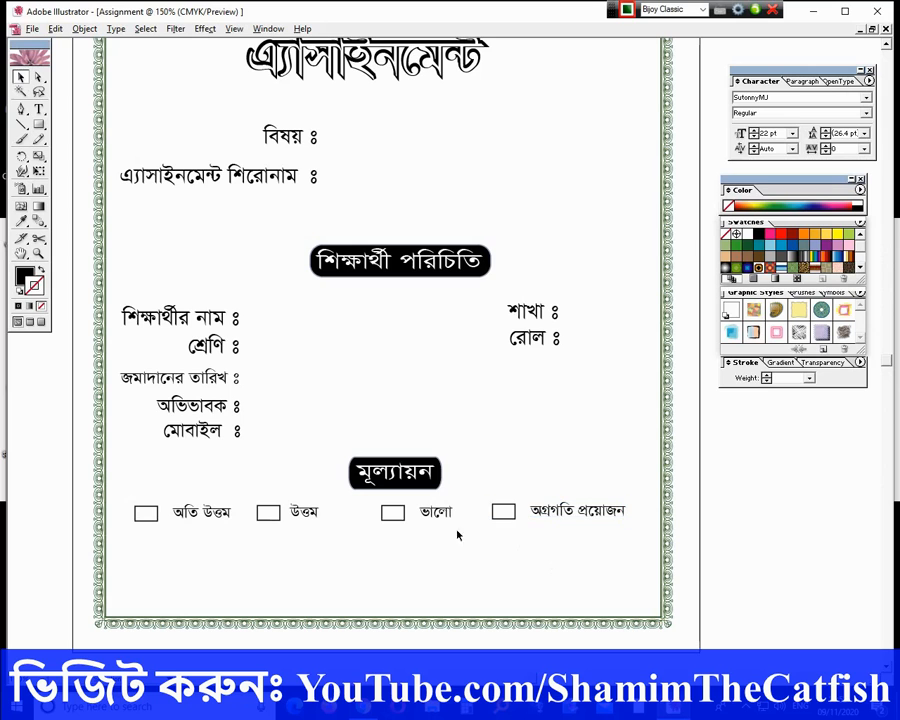
Step: Move the "শিক্ষার্থী পরিচিতি" heading and all the student detail labels up, away from the "মূল্যায়ন" section
left_click_drag(159, 222, 585, 455)
key("Up")
key("Up")
key("Up")
Step: Move the "বিষয়" and "এ্যাসাইনমেন্ট শিরোনাম" labels up closer to the outlined assignment heading
left_click_drag(241, 105, 328, 202)
key("Up")
key("Up")
key("Up")
key("Up")
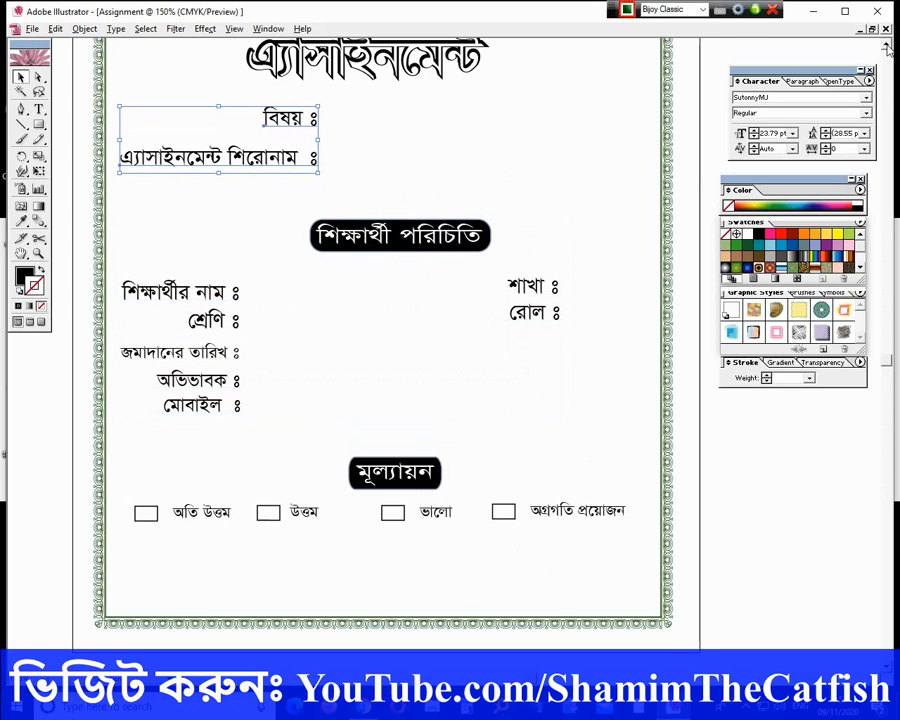
scroll(886, 48, "up", 3)
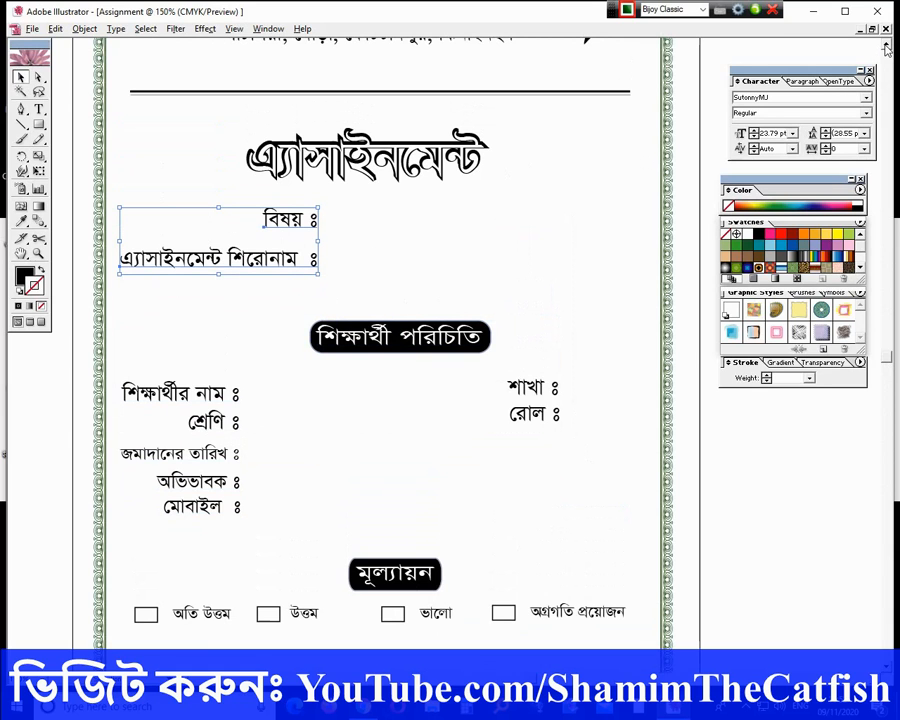
scroll(886, 48, "up", 5)
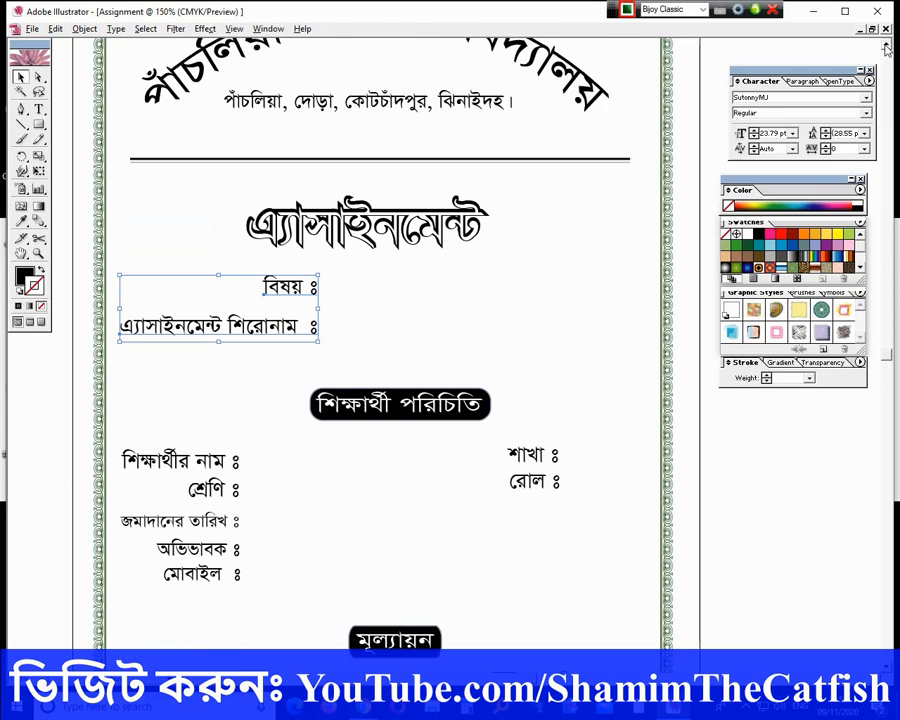
Step: Move the double horizontal rule up, closer beneath the school's address line
scroll(886, 48, "up", 1)
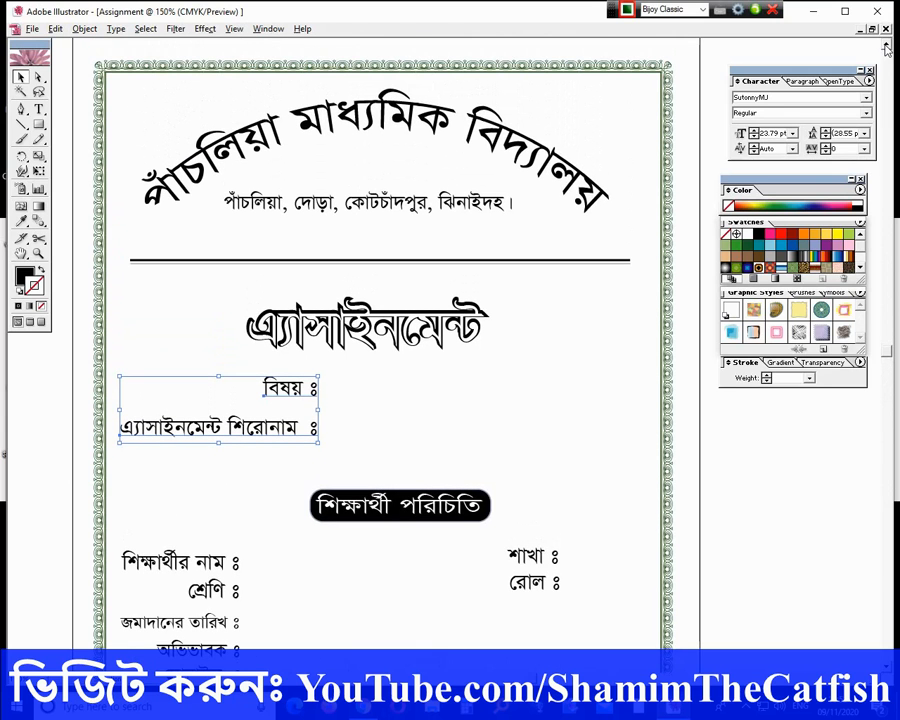
left_click(232, 234)
left_click(160, 261)
left_click(118, 242)
left_click_drag(118, 242, 160, 274)
key("Up")
key("Up")
key("Up")
key("Up")
key("Up")
key("Up")
key("Up")
key("Up")
key("Up")
key("Up")
key("Up")
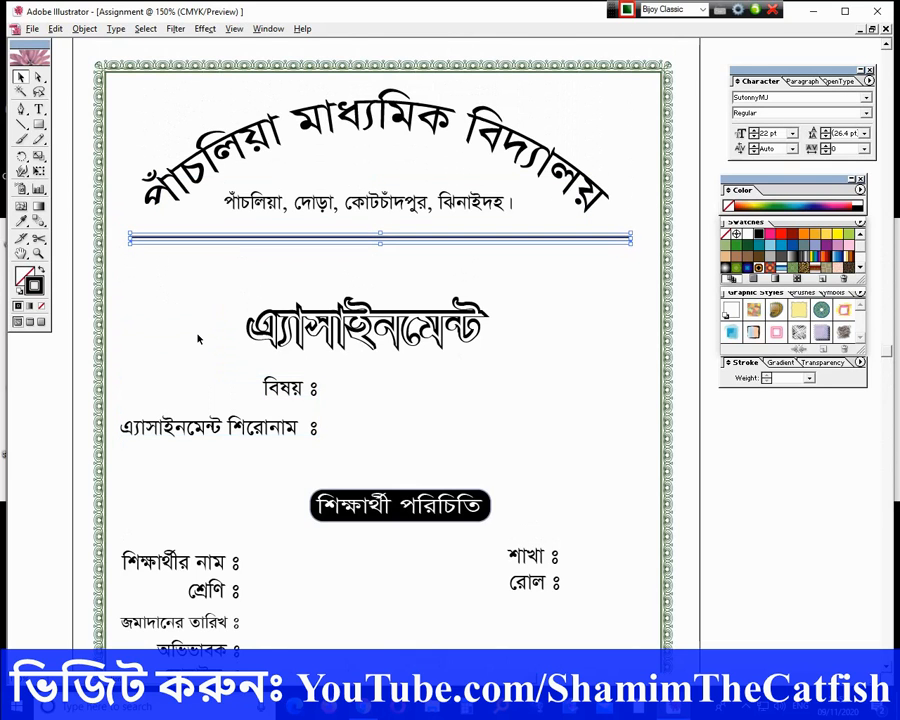
Step: Move the outlined "এ্যাসাইনমেন্ট" heading up to sit just below the double rule
left_click_drag(205, 296, 412, 381)
key("Up")
key("Up")
key("Up")
key("Up")
key("Up")
key("Up")
key("Up")
key("Up")
key("Up")
key("Up")
key("Up")
key("Up")
key("Up")
key("Up")
key("Up")
key("Up")
key("Up")
key("Up")
key("Up")
key("Up")
key("Up")
key("Up")
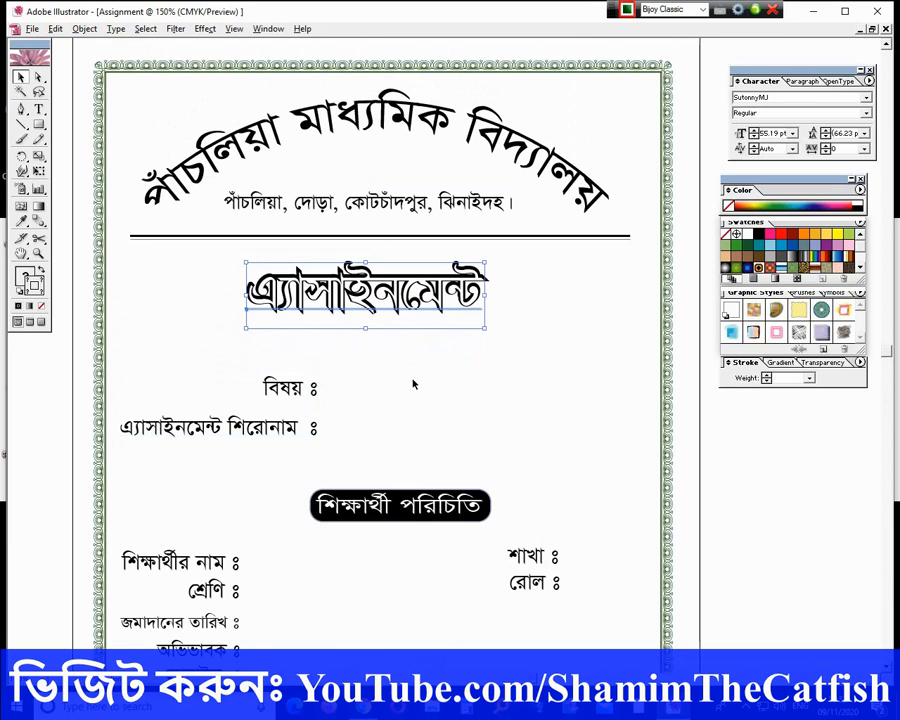
Step: Move the "বিষয়" and "এ্যাসাইনমেন্ট শিরোনাম" labels and the "শিক্ষার্থী পরিচিতি" heading up to close the gaps
left_click(217, 357)
left_click_drag(217, 357, 493, 541)
key("Up")
key("Up")
key("Up")
key("Up")
key("Up")
key("Up")
key("Up")
key("Up")
key("Up")
key("Up")
key("Up")
key("Up")
key("Up")
key("Up")
key("Up")
key("Up")
key("Up")
key("Up")
key("Up")
key("Up")
key("Up")
key("Up")
key("Up")
key("Up")
key("Up")
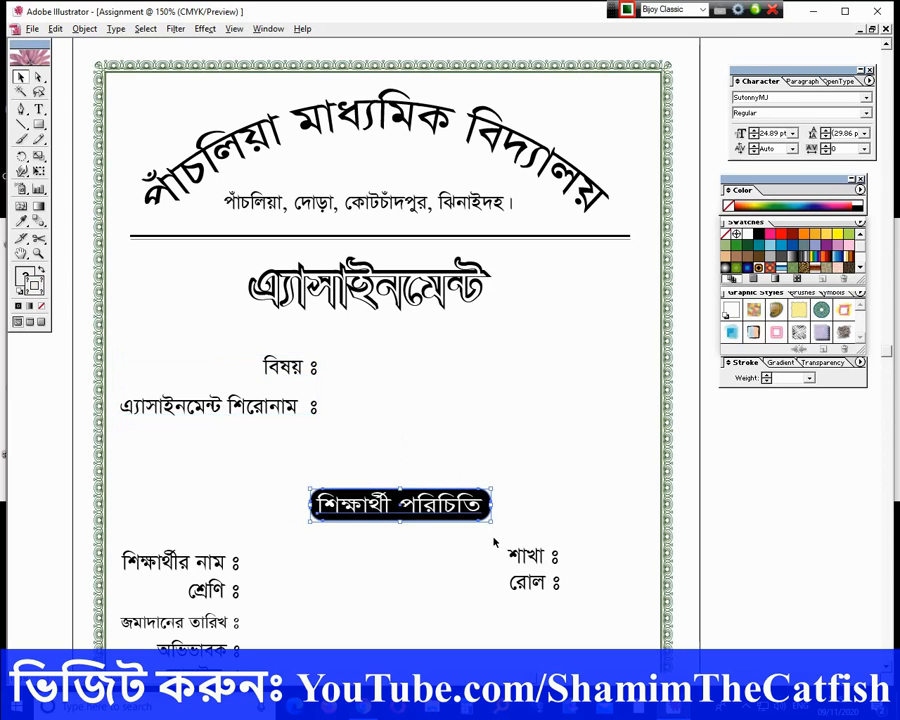
Step: Move the "মূল্যায়ন" heading and its four checkboxes with labels up, away from the bottom border
left_click(553, 491)
scroll(621, 466, "down", 6)
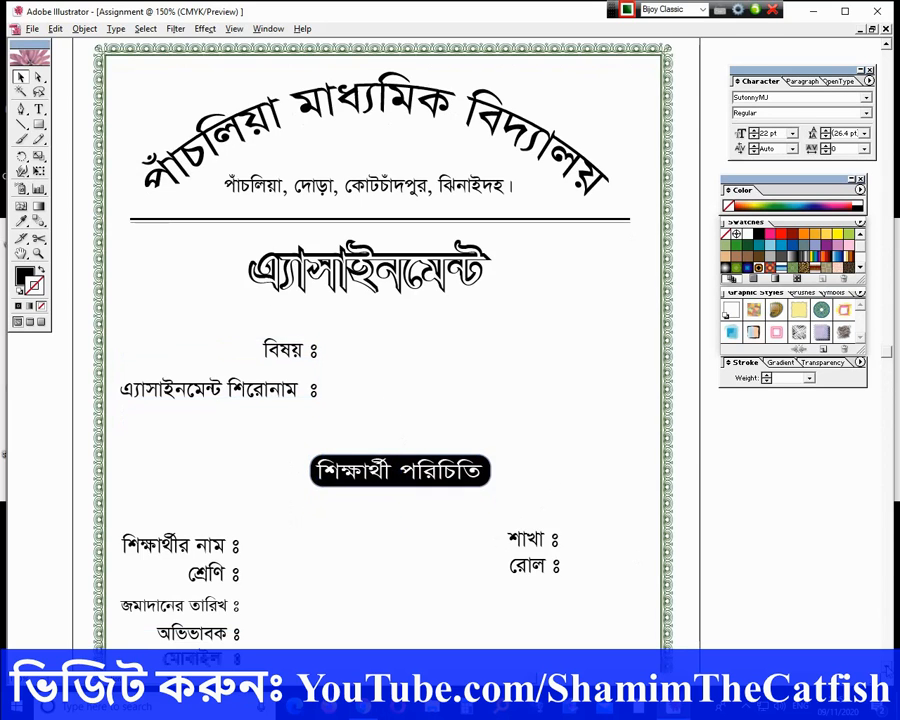
left_click_drag(221, 351, 604, 468)
left_click_drag(143, 360, 622, 472)
key("Up")
key("Up")
key("Up")
key("Up")
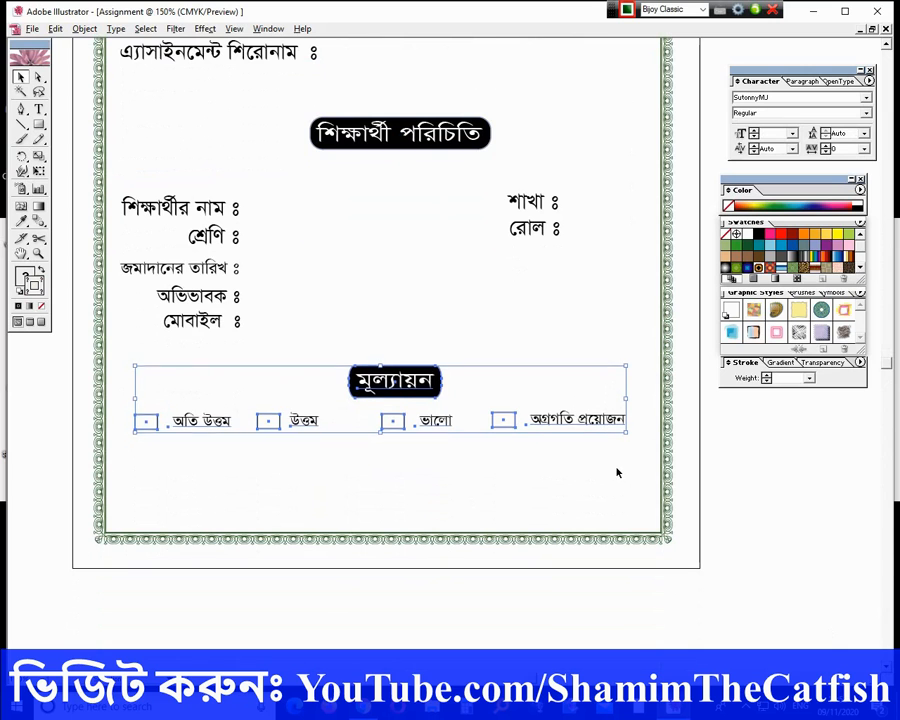
Step: Move all the student detail labels up, closer to the "শিক্ষার্থী পরিচিতি" heading
left_click_drag(172, 157, 573, 326)
key("Up")
key("Up")
key("Up")
key("Up")
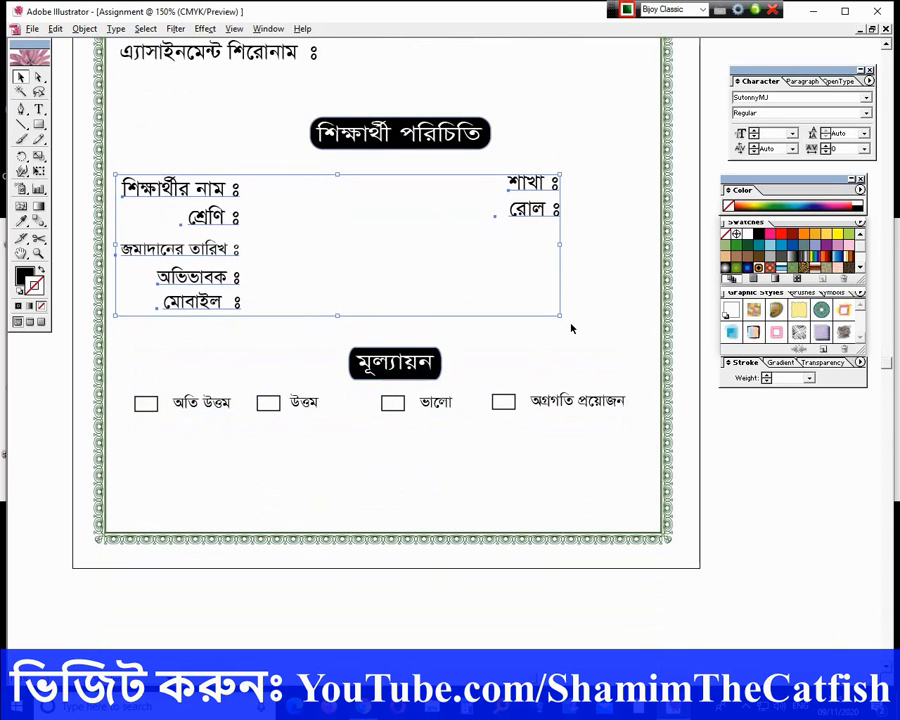
Step: Raise the "মূল্যায়ন" heading and checkbox row again to bring them nearer the student detail labels
left_click(135, 341)
left_click_drag(135, 341, 594, 454)
key("Up")
key("Up")
key("Up")
key("Up")
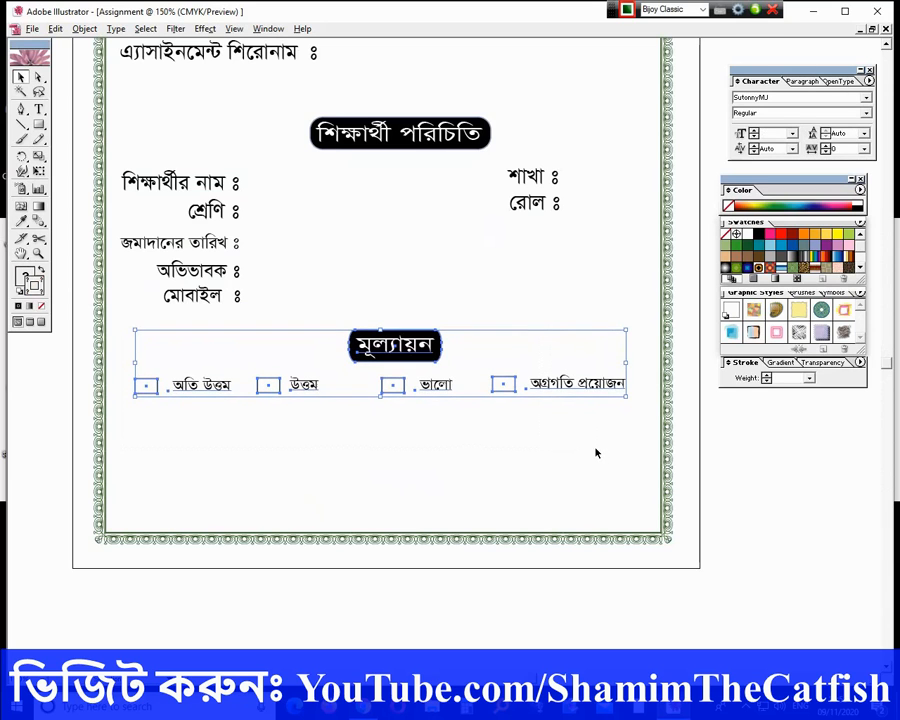
left_click(596, 454)
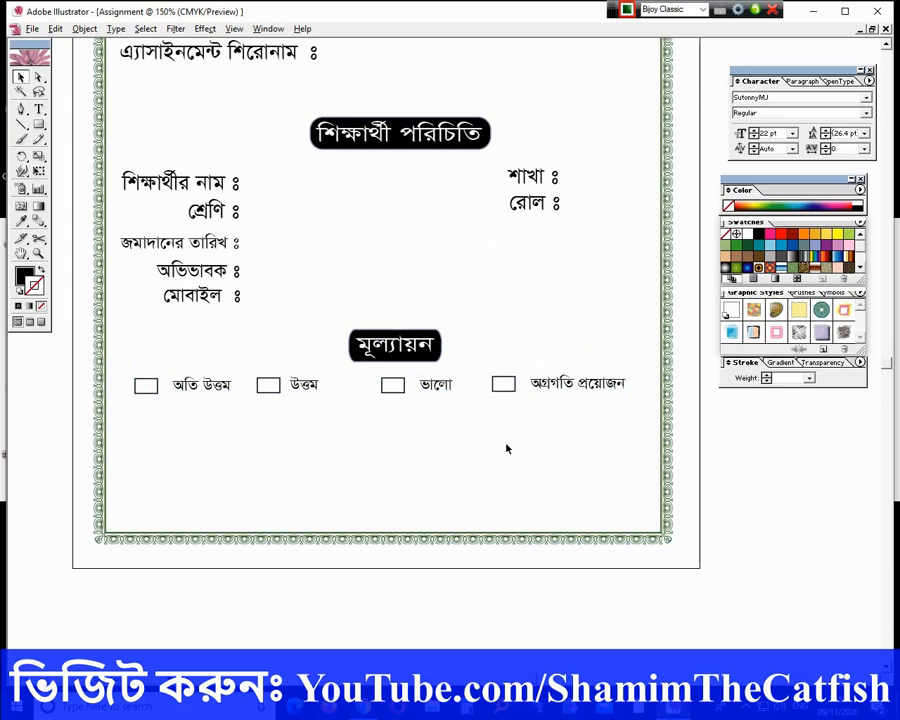
Step: Copy the "অতি উত্তম" label down near the lower-left border and change the copy's text to "শ্রেণি শিক্ষক"
left_click_drag(203, 392, 136, 487)
key("t")
type("৭")
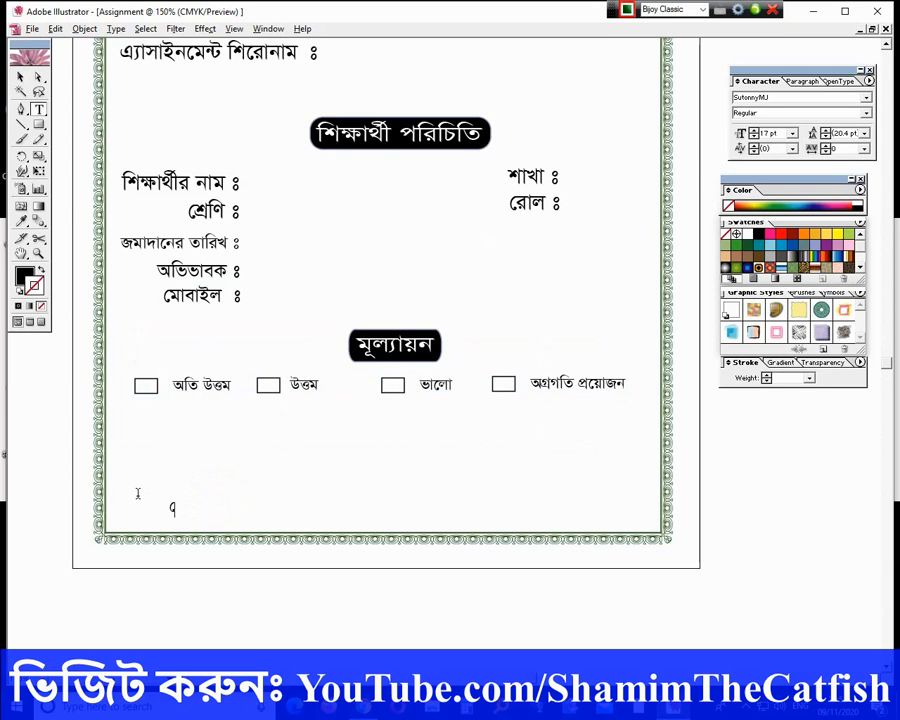
type("ণি শিক্ষক")
left_click(20, 76)
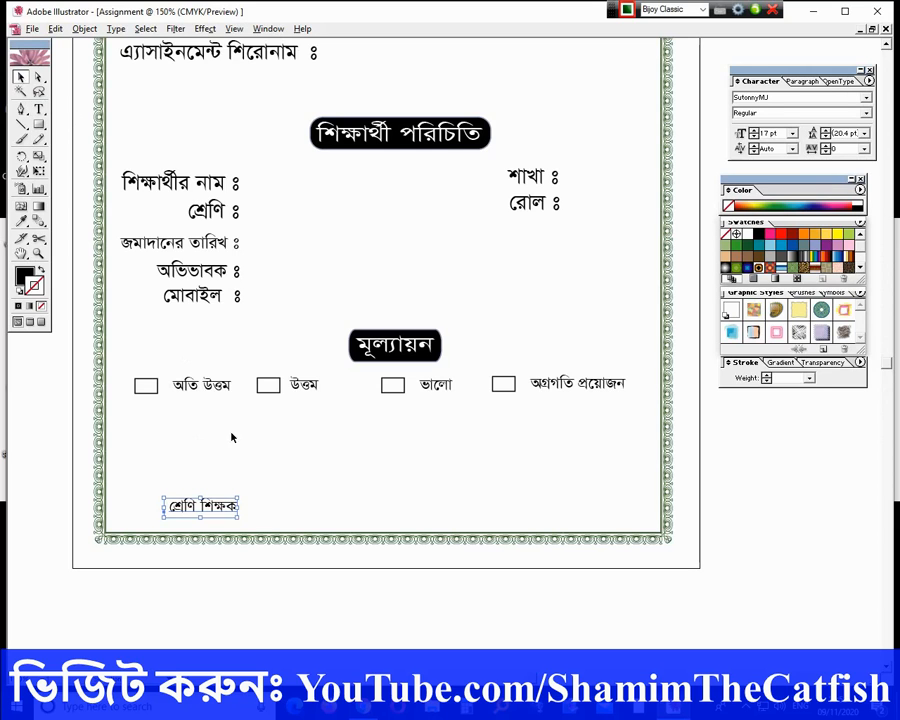
Step: Duplicate the "শ্রেণি শিক্ষক" label towards the page centre and change the copy's text to "বিষয় শিক্ষক"
left_click_drag(224, 507, 303, 512)
key("t")
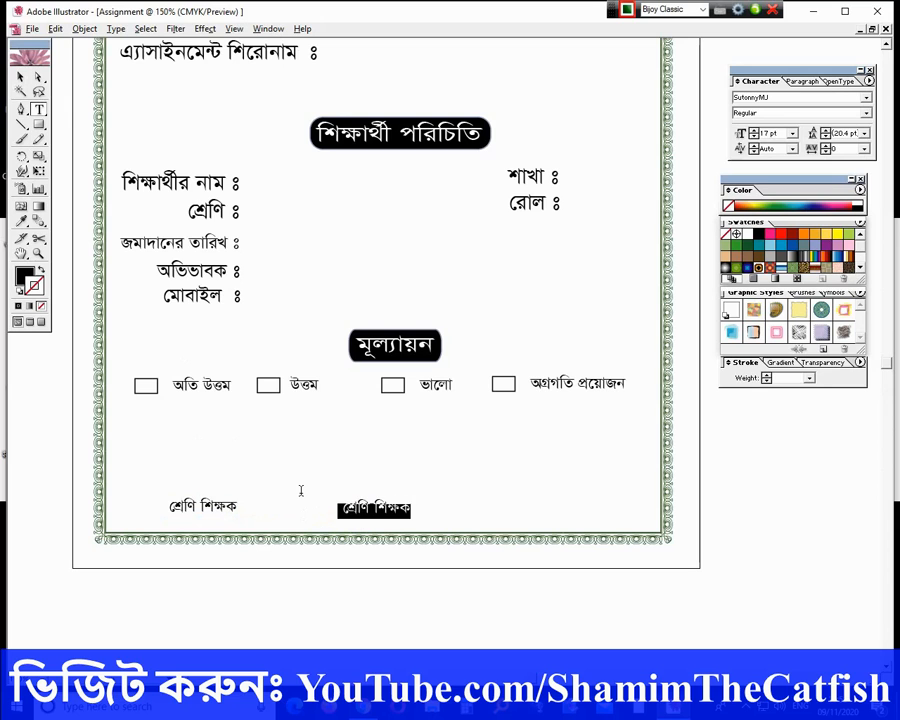
type("বিষয়")
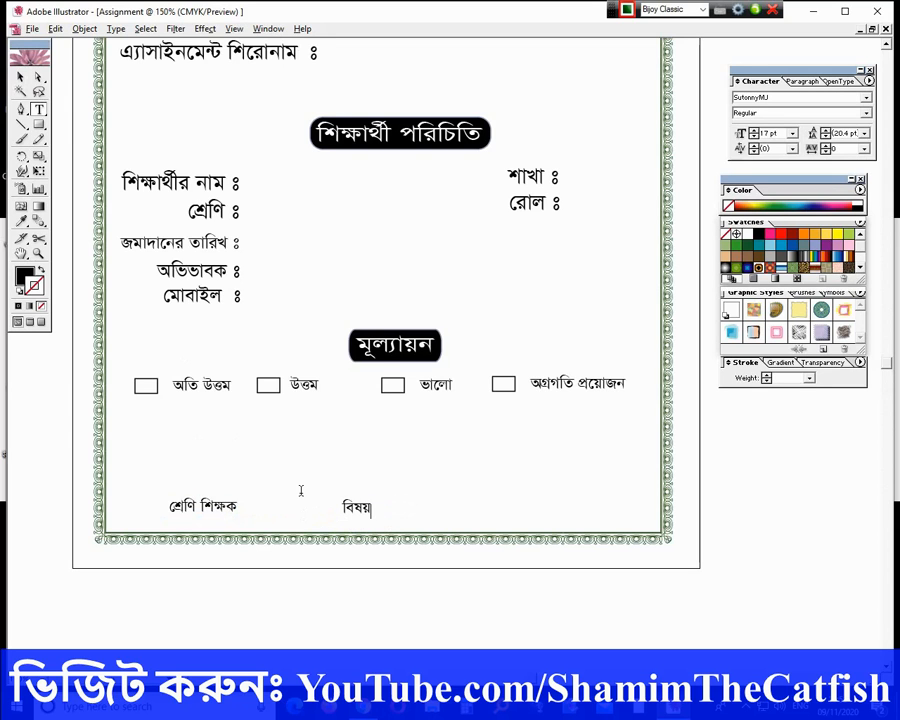
type(" শিক্ষক")
left_click(20, 77)
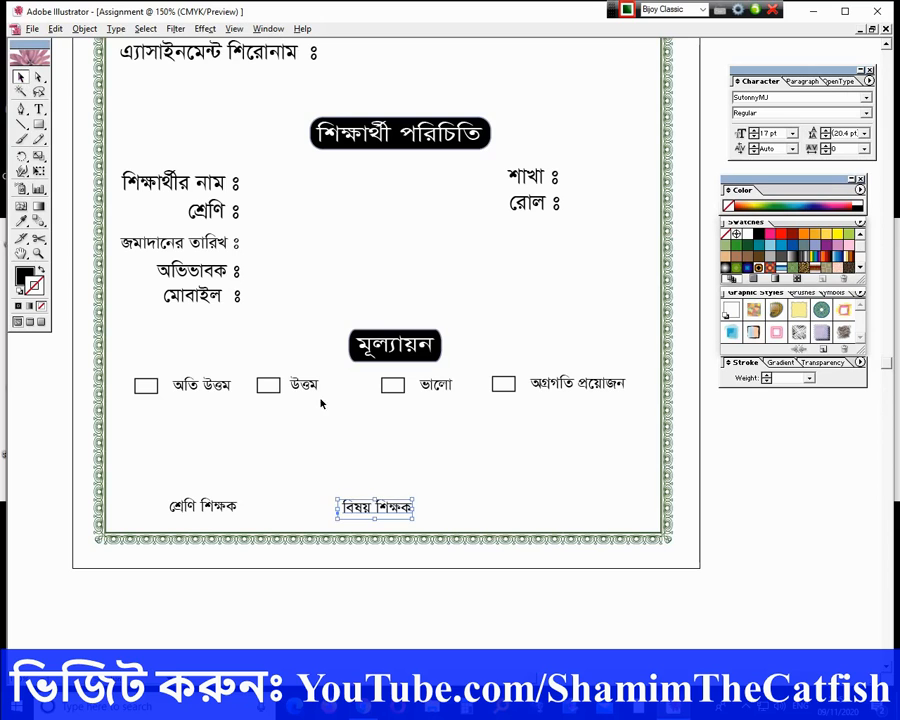
Step: Duplicate the "বিষয় শিক্ষক" label near the right border, change the copy's text to "প্রধান শিক্ষক" and adjust its position
left_click_drag(400, 514, 501, 512)
key("t")
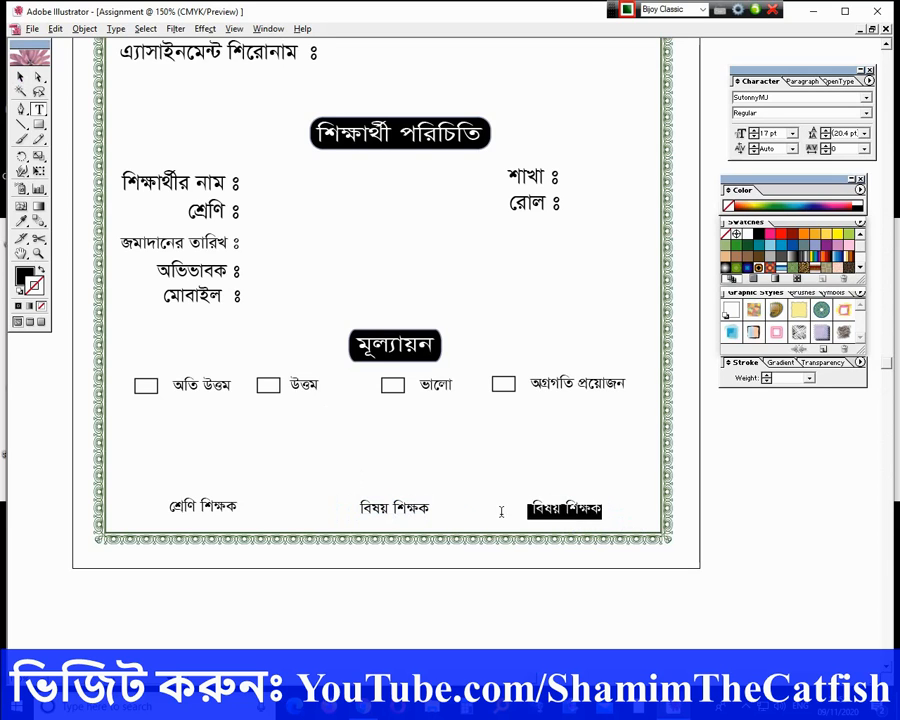
type("প্রধান শিক্ষক")
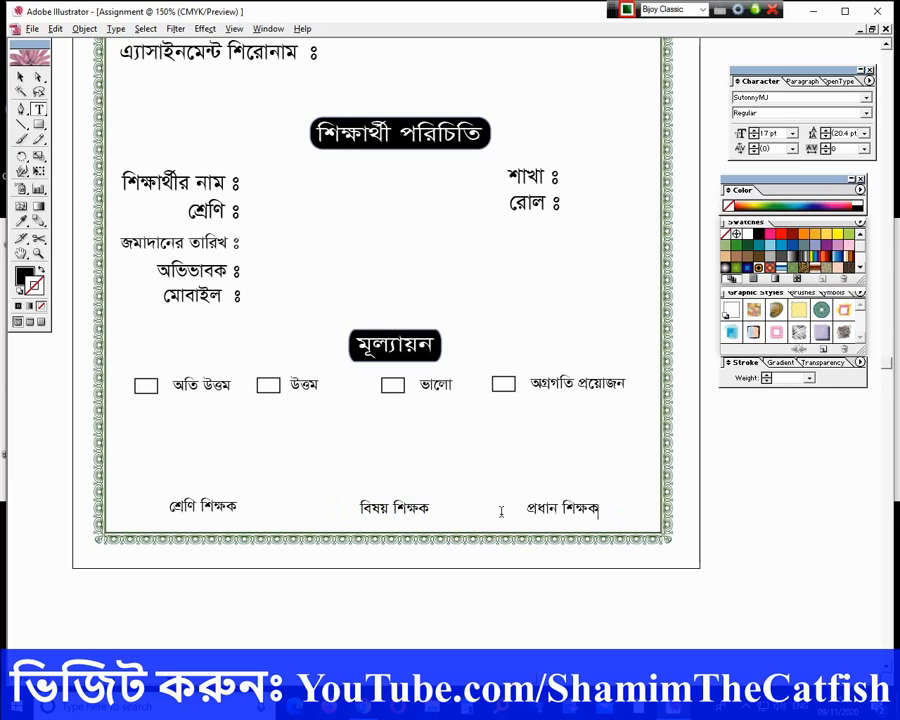
left_click(18, 76)
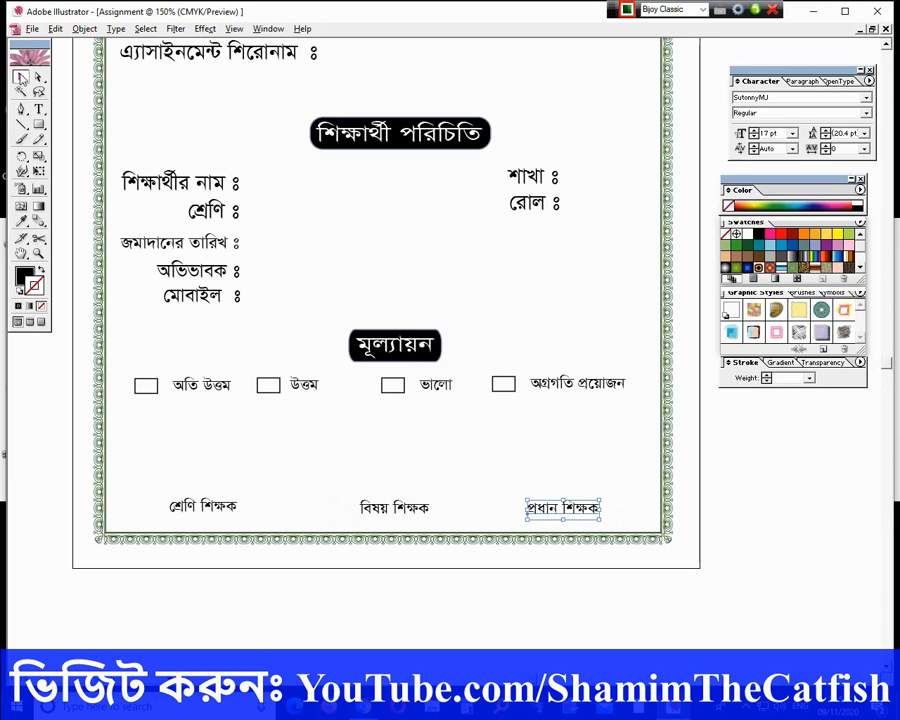
left_click_drag(584, 511, 589, 510)
left_click(503, 475)
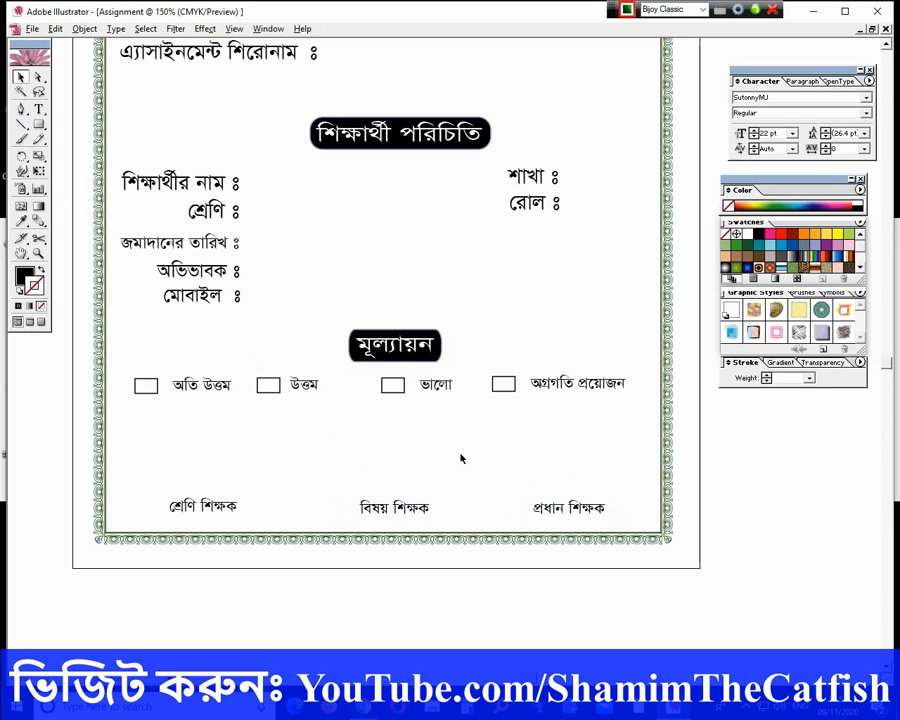
Step: Draw a horizontal signature line with a black stroke above the "শ্রেণি শিক্ষক" label
left_click(20, 124)
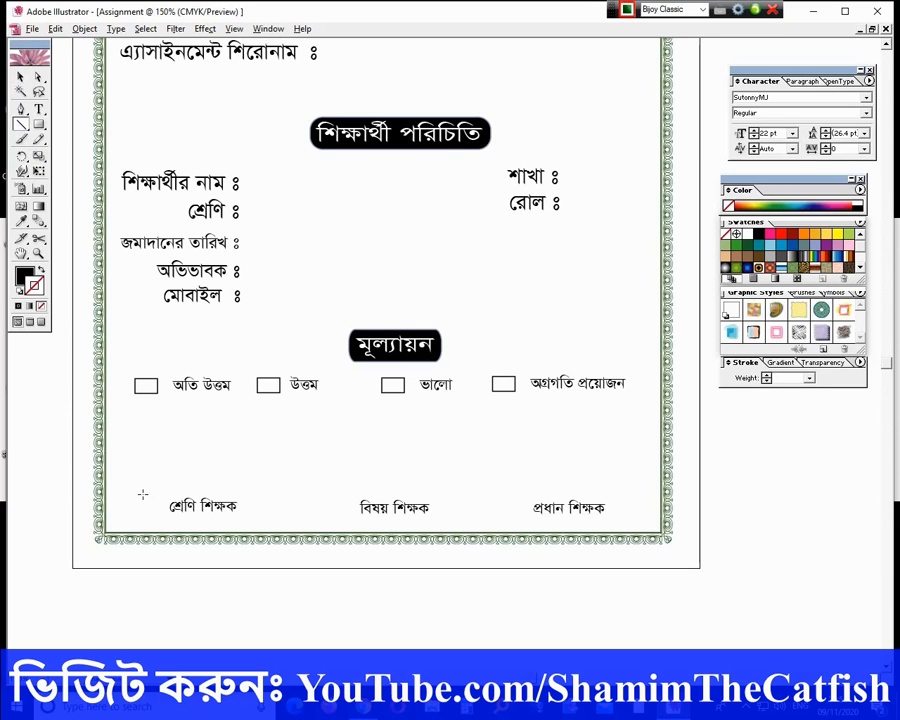
left_click_drag(142, 490, 250, 493)
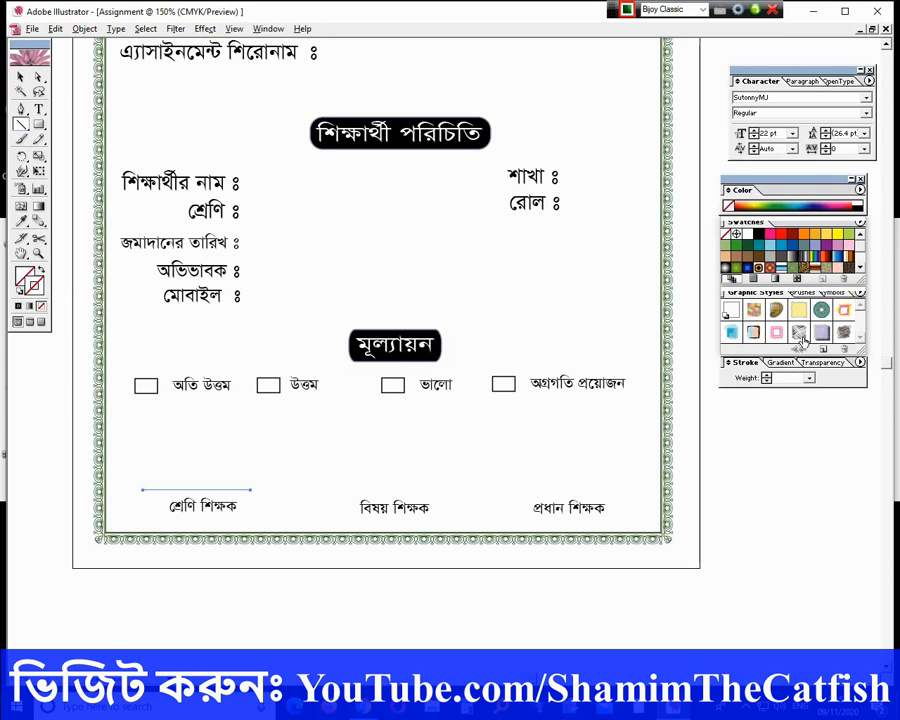
left_click(759, 235)
Step: Shorten the signature line and shift it right so it is centred over "শ্রেণি শিক্ষক"
left_click(20, 77)
left_click_drag(250, 490, 223, 490)
key("Right")
key("Right")
key("Right")
key("Right")
key("Right")
key("Right")
key("Right")
key("Right")
key("Right")
key("Right")
key("Right")
key("Right")
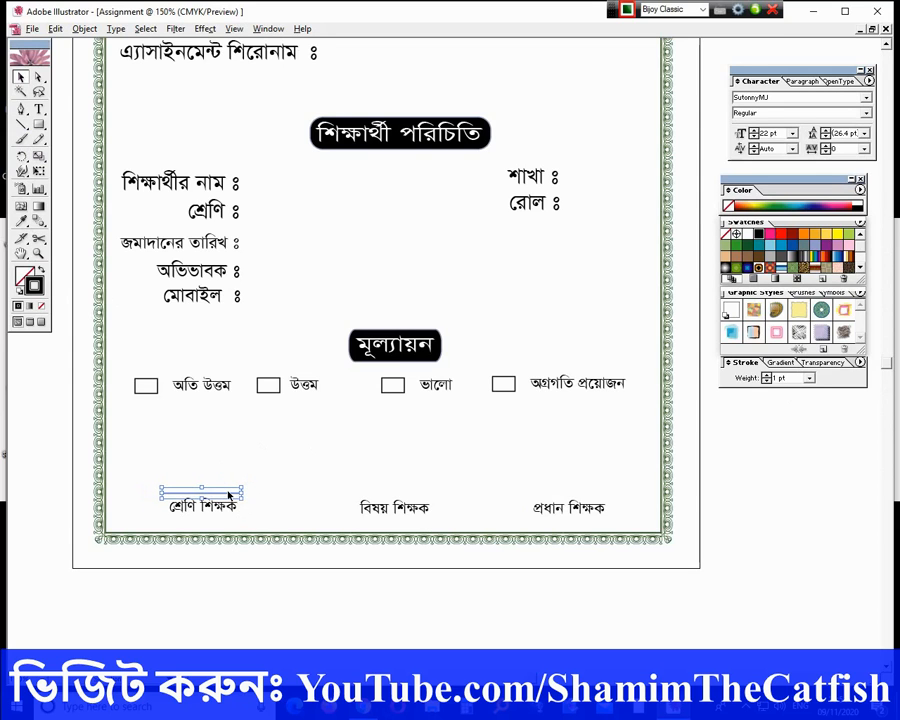
Step: Copy the signature line above the "বিষয় শিক্ষক" and "প্রধান শিক্ষক" labels
left_click_drag(230, 494, 425, 495)
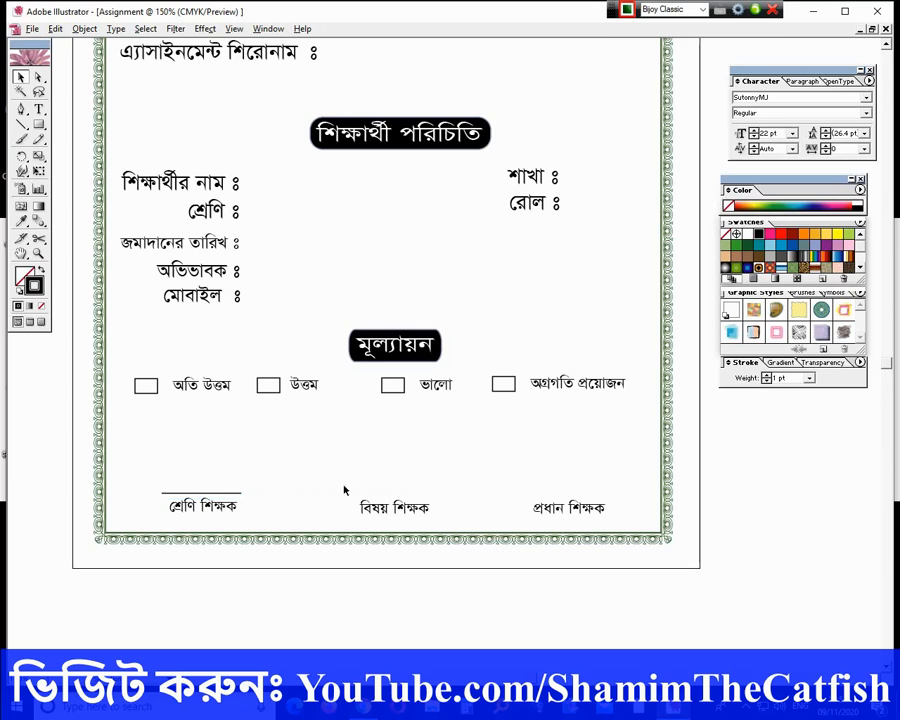
left_click(238, 494)
left_click_drag(238, 494, 626, 495)
left_click(597, 559)
Step: Review the whole cover page from the school name down to the teachers' signature lines
scroll(884, 45, "up", 5)
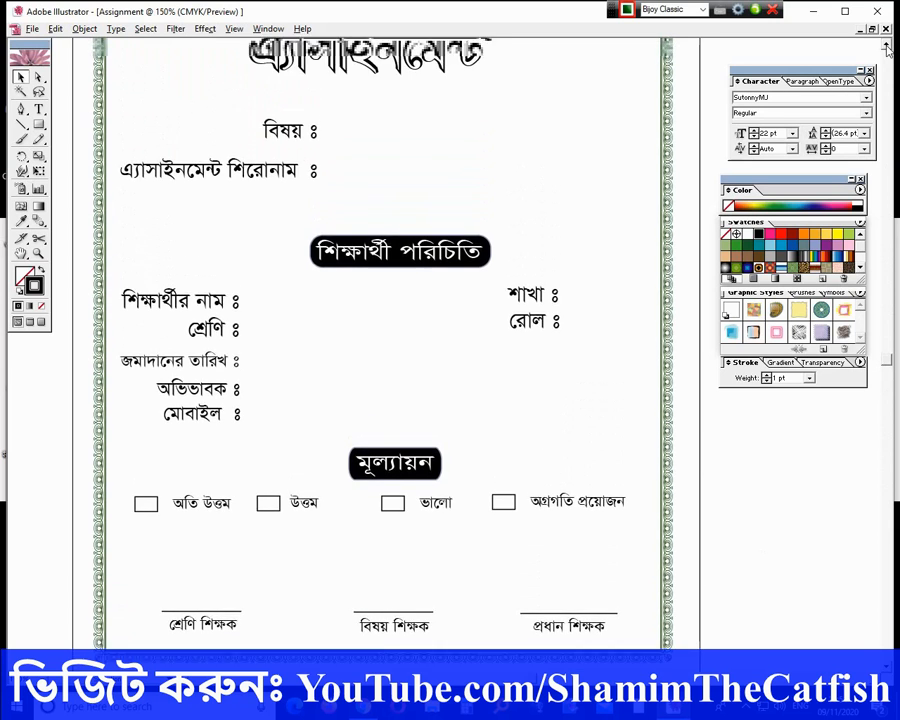
scroll(884, 45, "up", 6)
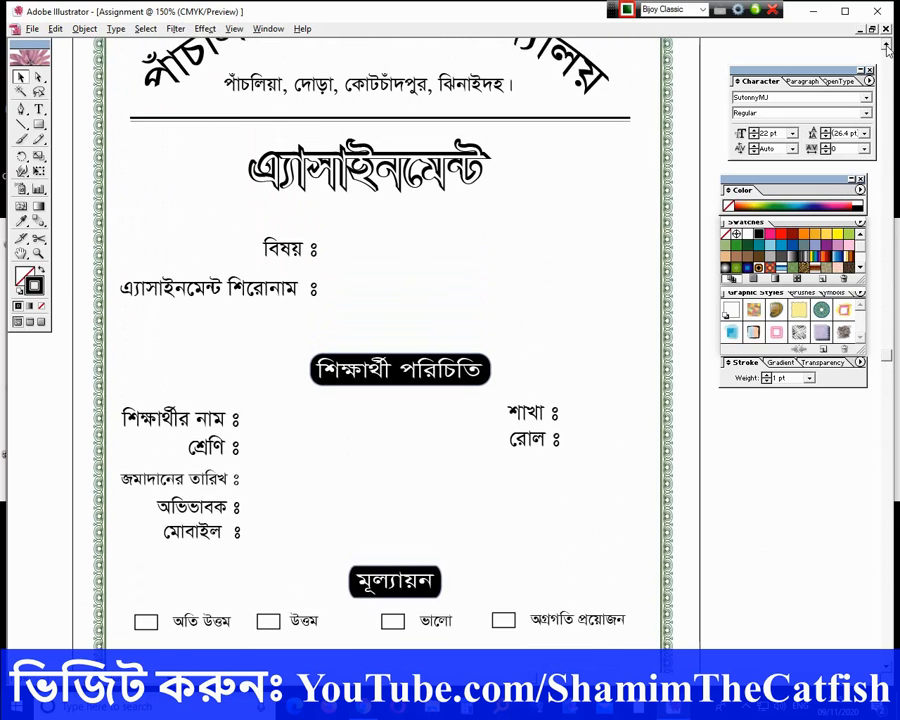
scroll(884, 45, "up", 1)
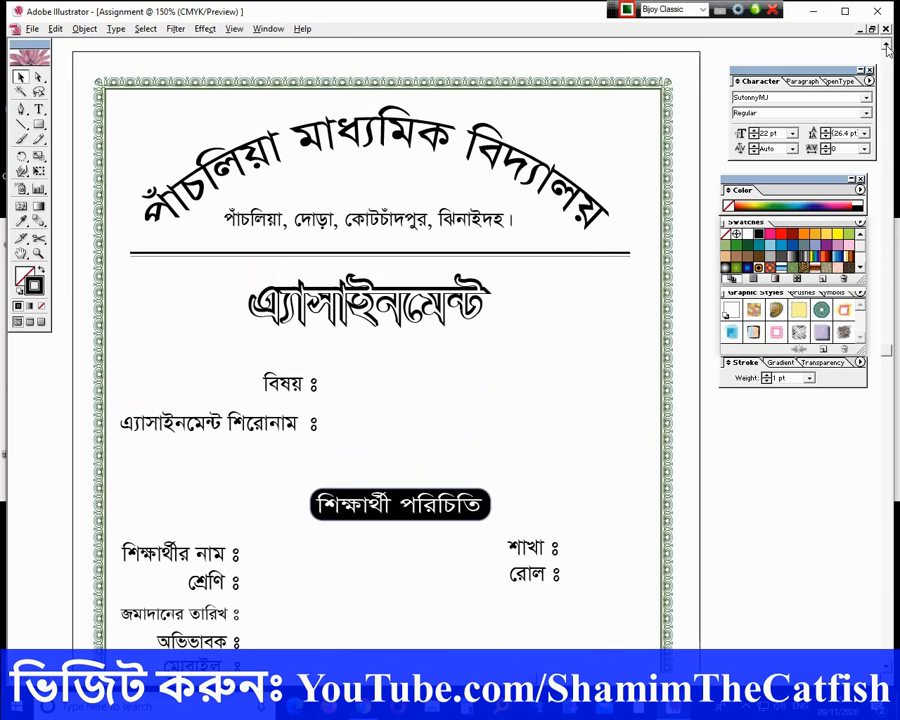
scroll(884, 45, "up", 1)
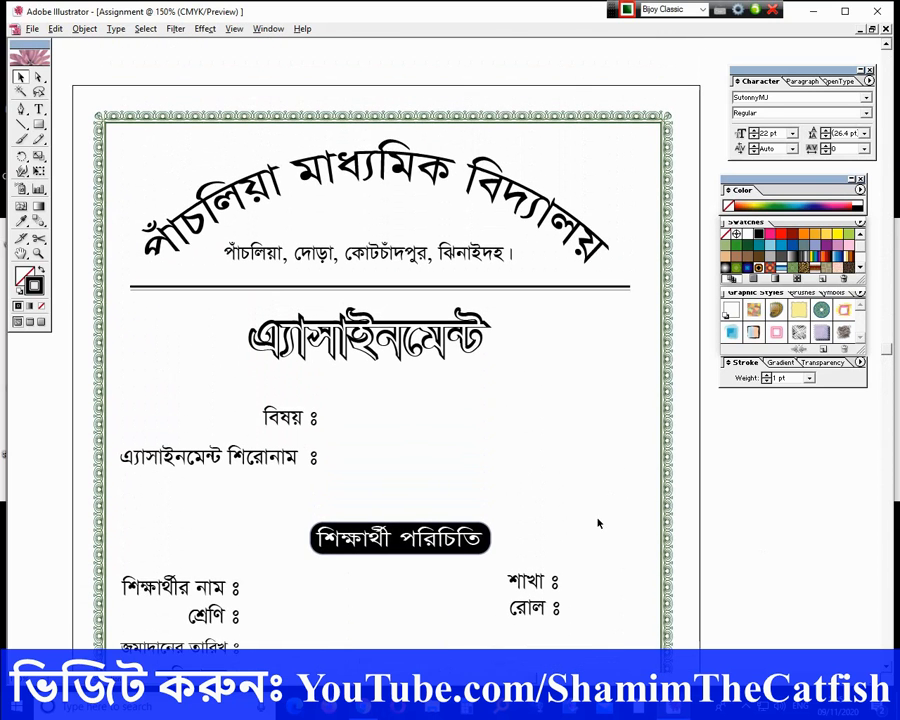
scroll(888, 362, "down", 4)
scroll(888, 362, "down", 12)
scroll(888, 375, "up", 15)
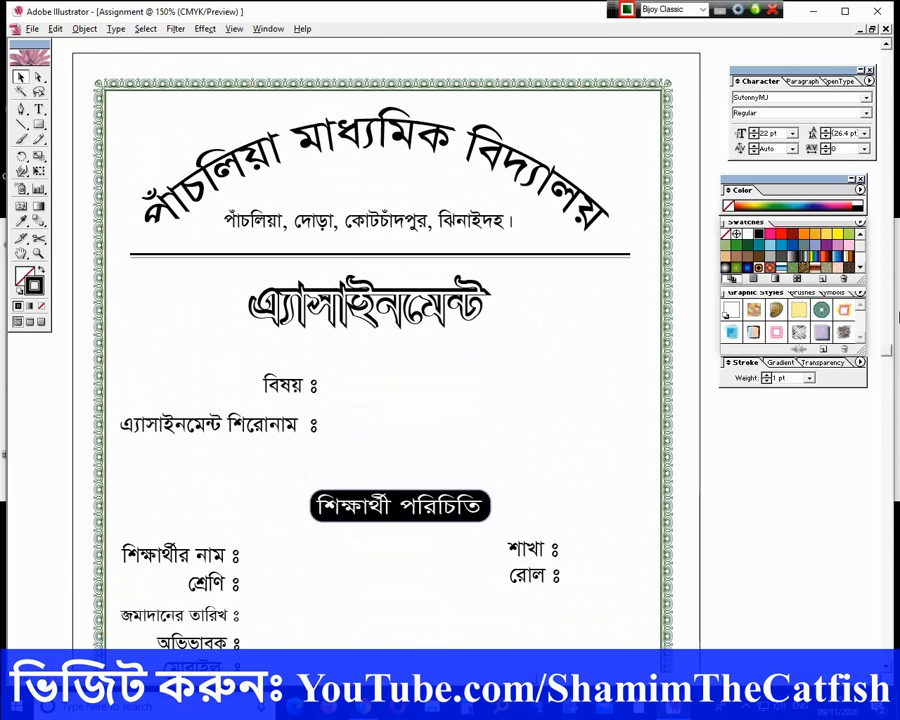
scroll(886, 370, "down", 10)
scroll(886, 372, "down", 4)
scroll(886, 372, "up", 14)
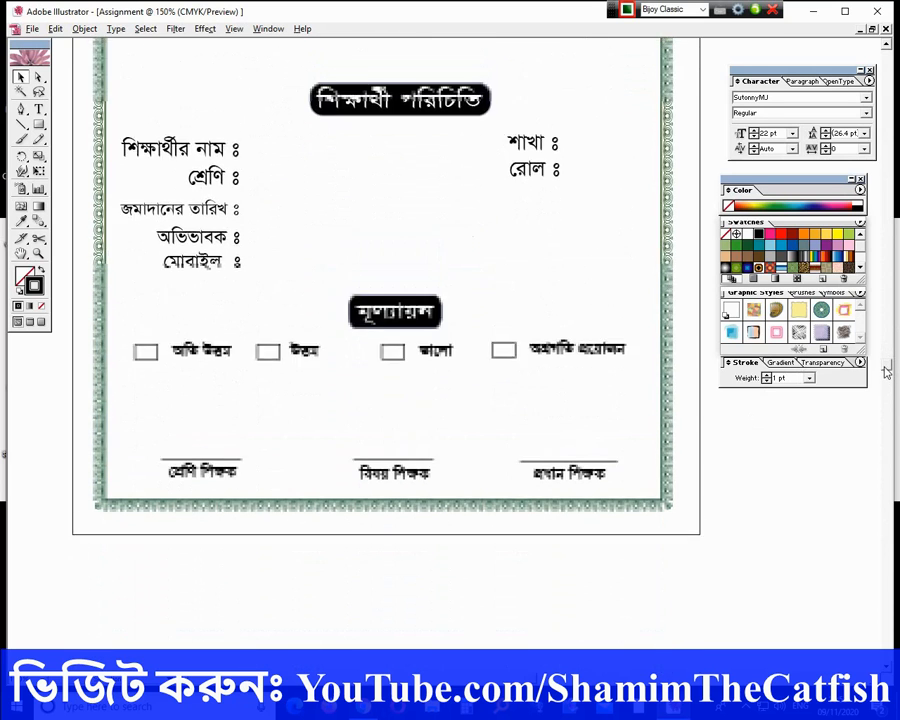